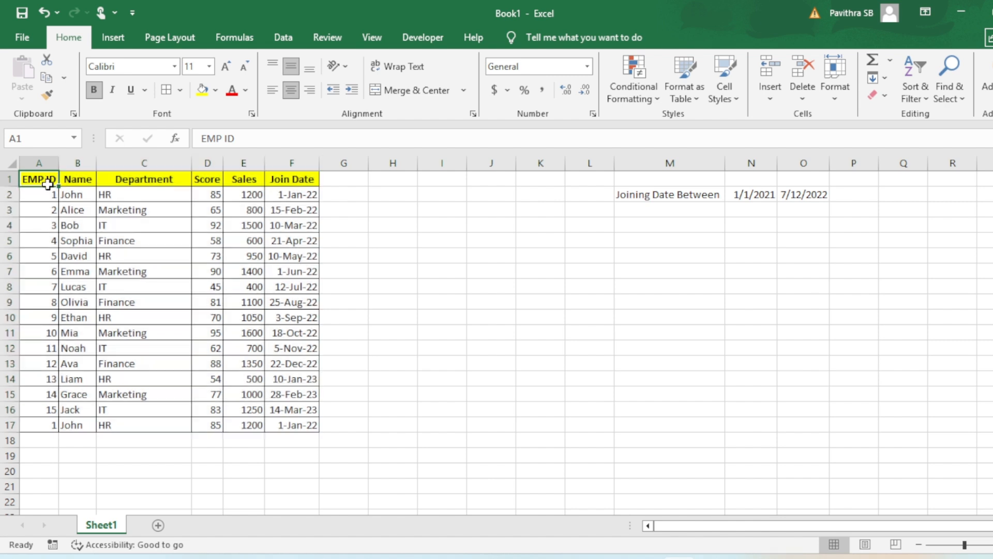
Step: Review the employee table's header cells and its Sales and Join Date columns
{"action": "left_click", "coordinate": [114, 185]}
{"action": "left_click_drag", "start_coordinate": [115, 185], "coordinate": [55, 187]}
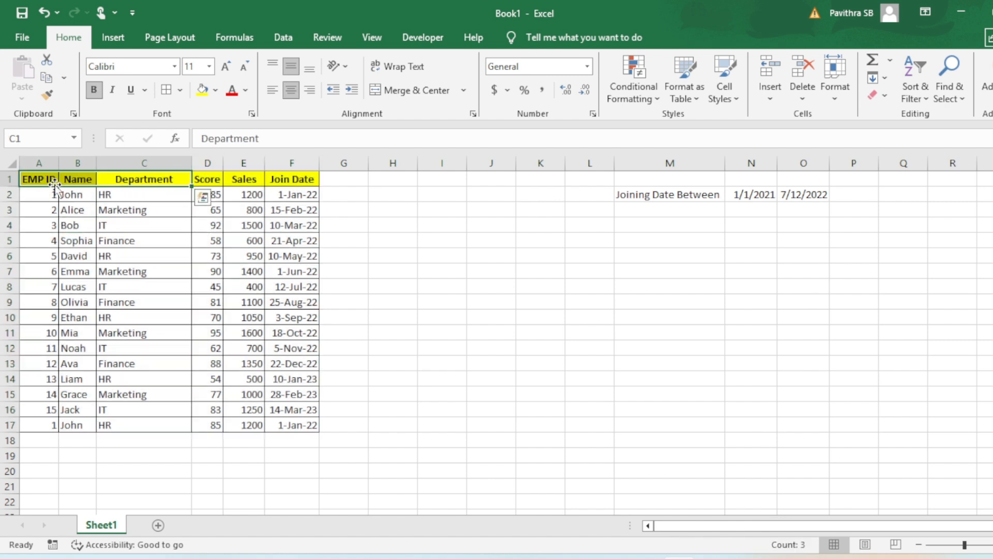
{"action": "left_click", "coordinate": [245, 183]}
{"action": "left_click", "coordinate": [276, 182]}
{"action": "left_click", "coordinate": [209, 181]}
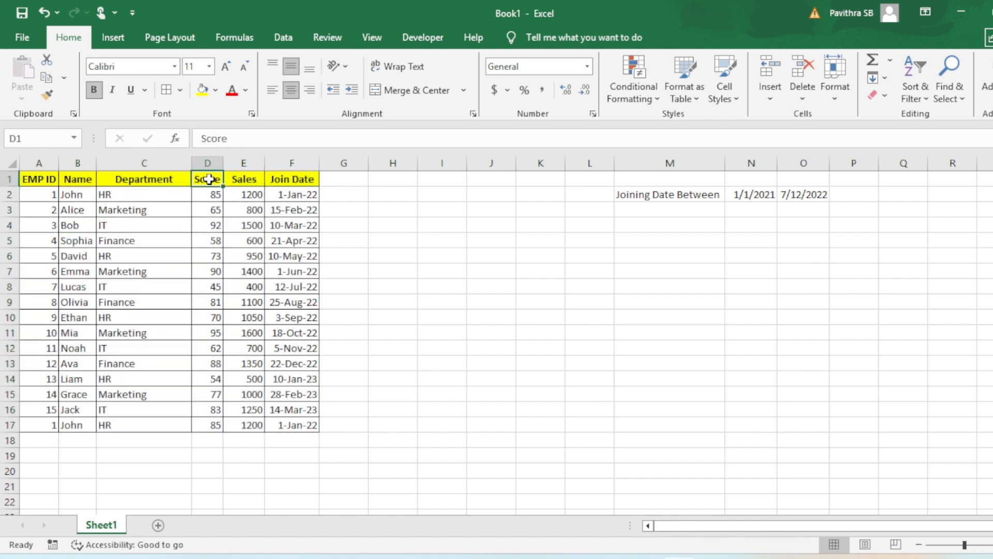
{"action": "left_click", "coordinate": [244, 163]}
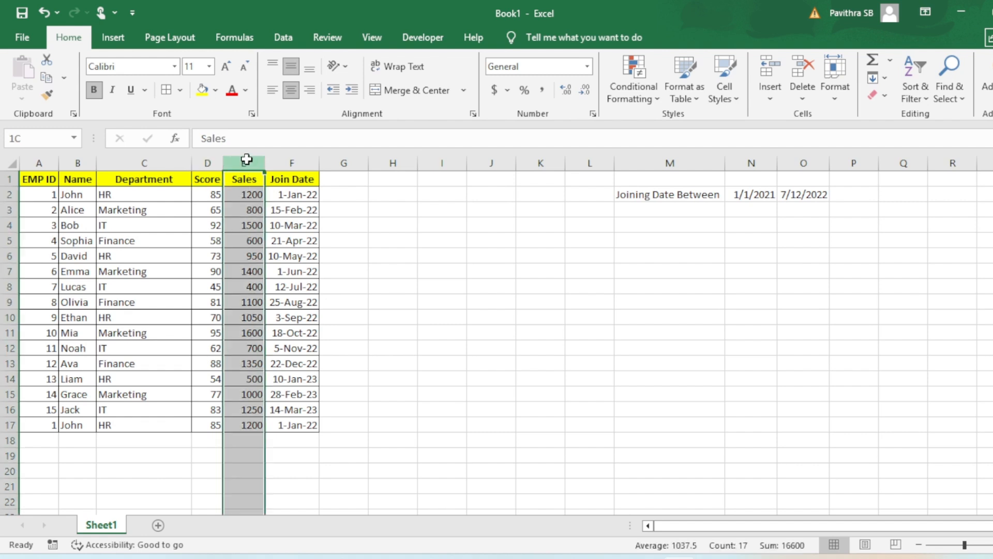
{"action": "left_click", "coordinate": [291, 162]}
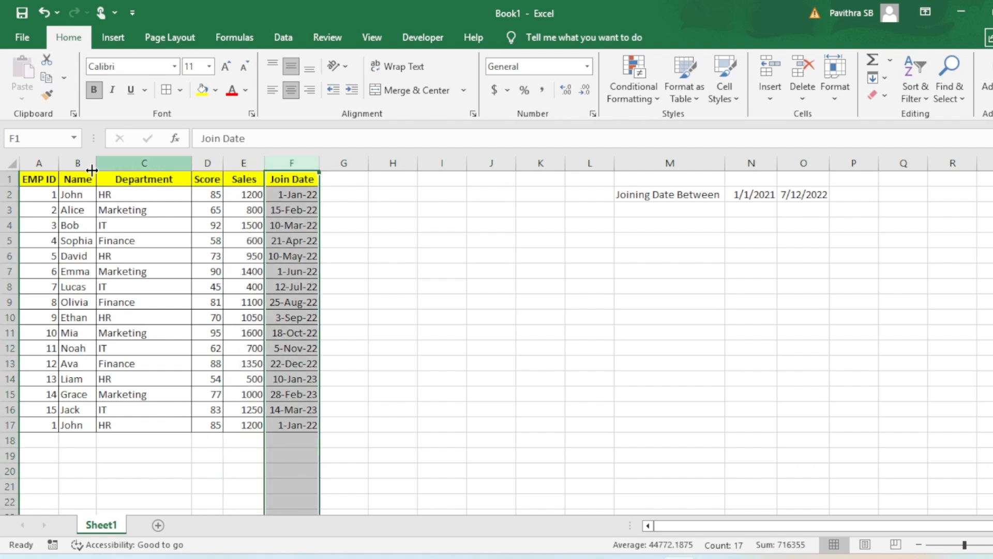
Step: Start a Duplicate Values rule on the EMP ID column, previewing yellow fill, red text and Light Red Fill with Dark Red Text
{"action": "left_click", "coordinate": [39, 164]}
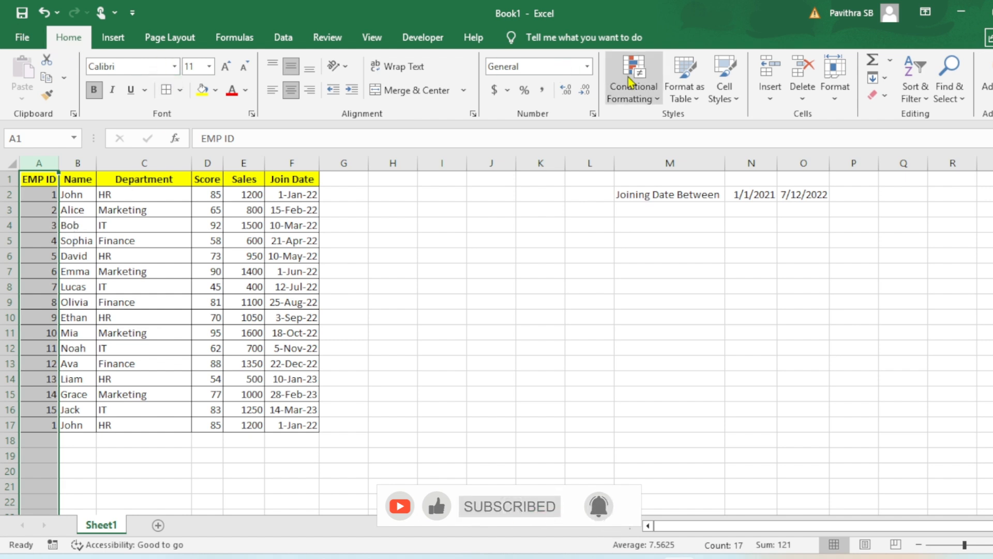
{"action": "left_click", "coordinate": [634, 93]}
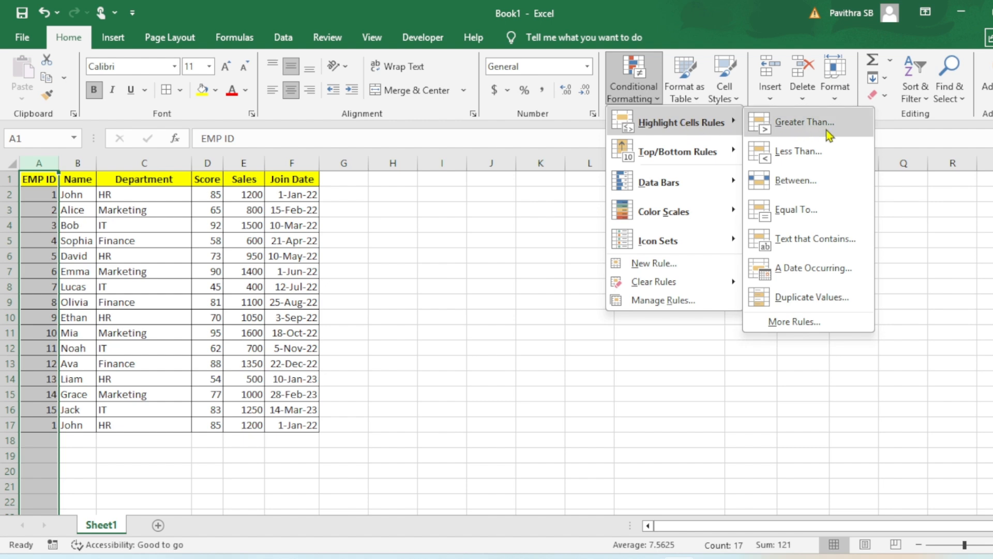
{"action": "left_click", "coordinate": [811, 304]}
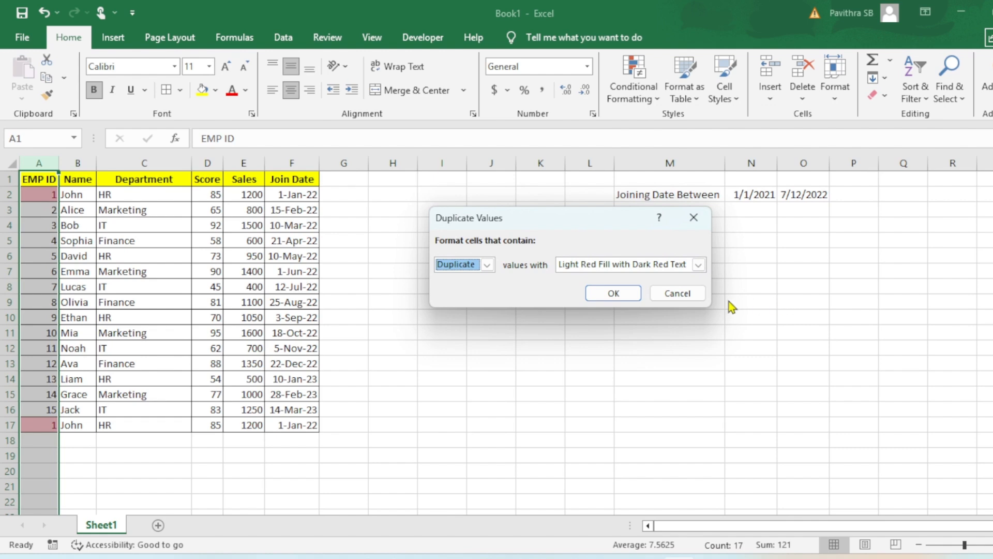
{"action": "left_click", "coordinate": [658, 268]}
{"action": "left_click", "coordinate": [627, 289]}
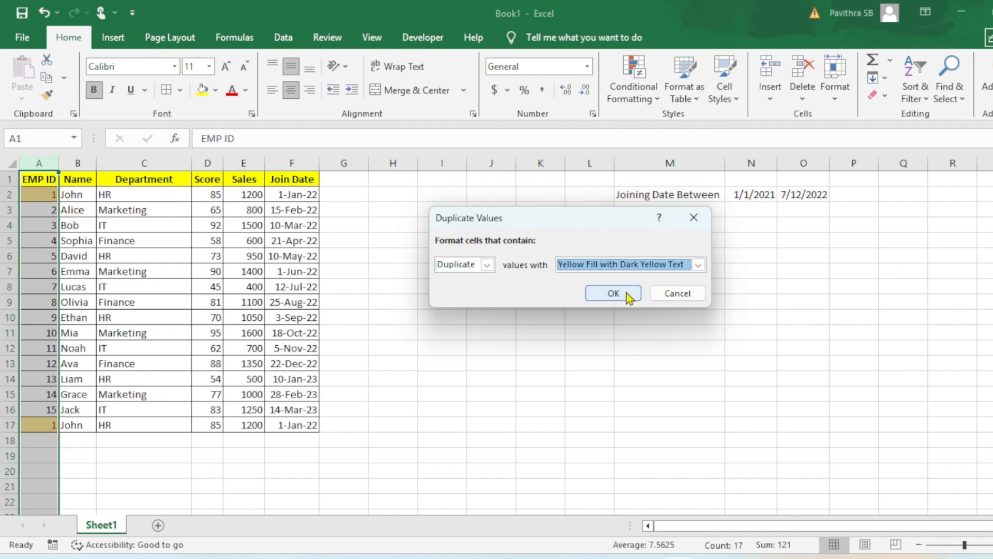
{"action": "left_click", "coordinate": [629, 266]}
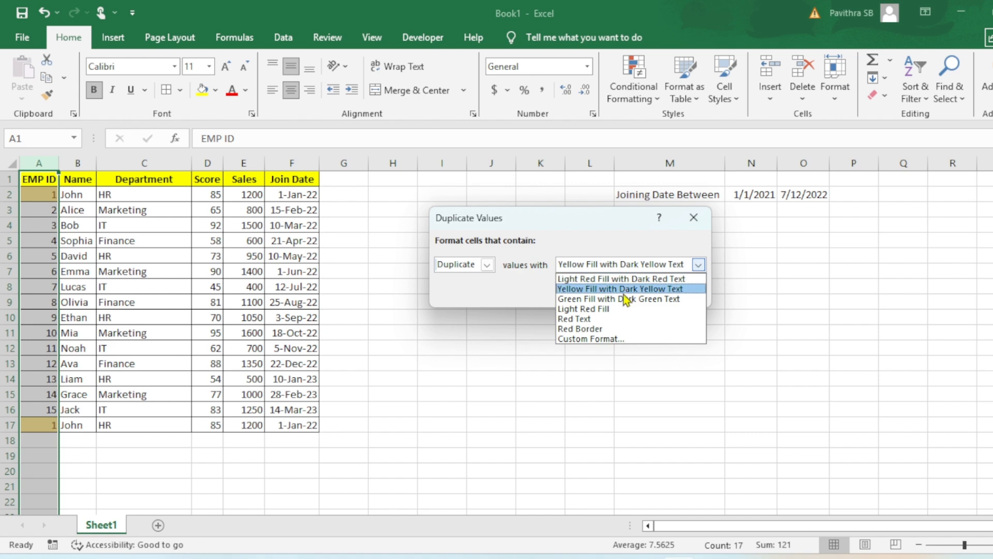
{"action": "left_click", "coordinate": [594, 318]}
{"action": "left_click", "coordinate": [607, 266]}
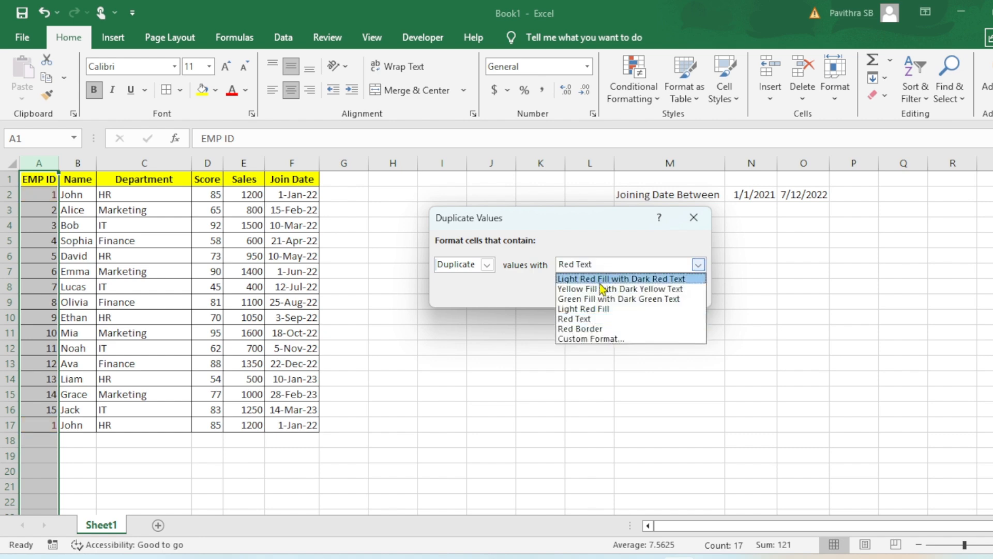
{"action": "left_click", "coordinate": [600, 280]}
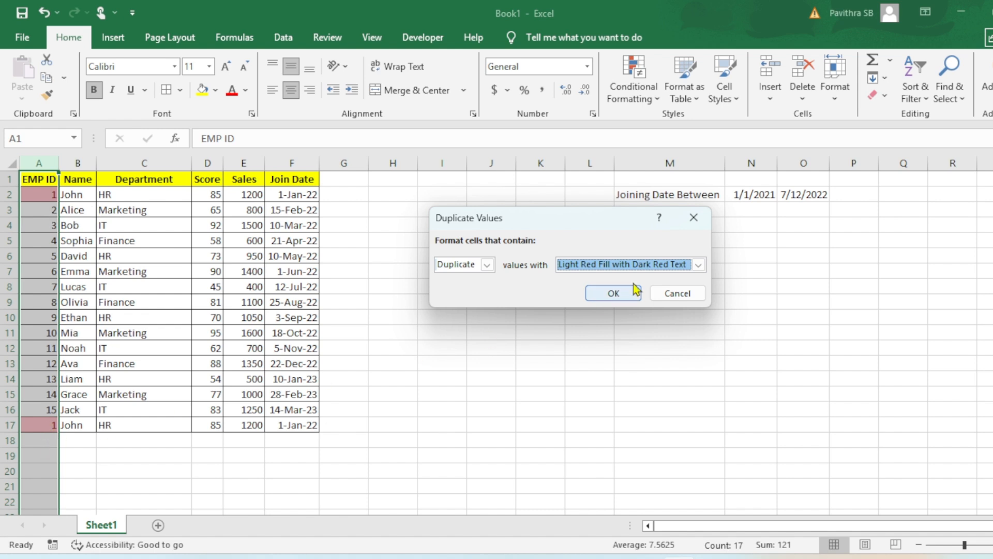
Step: Switch the rule to Unique values and apply it to the EMP ID column with Green Fill with Dark Green Text
{"action": "left_click", "coordinate": [486, 265]}
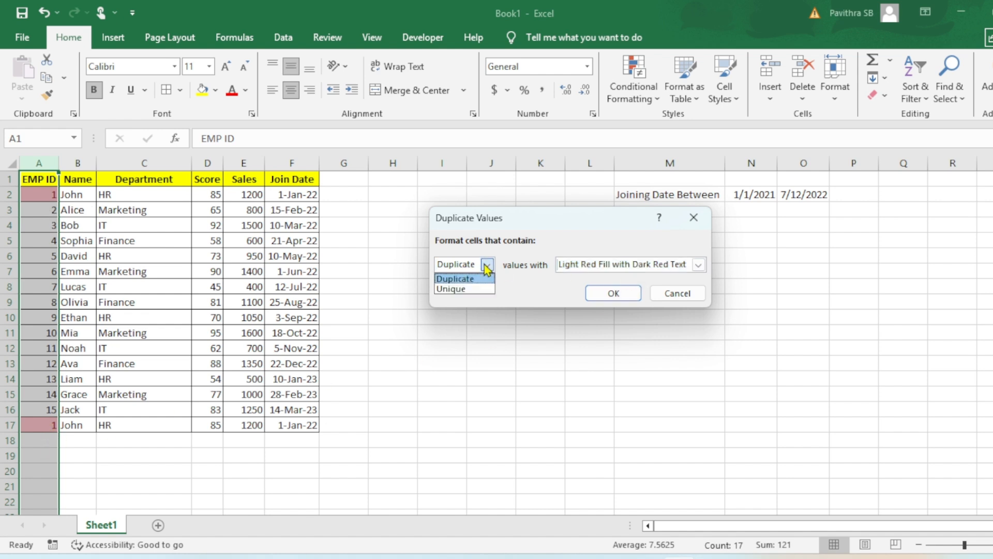
{"action": "left_click", "coordinate": [465, 294]}
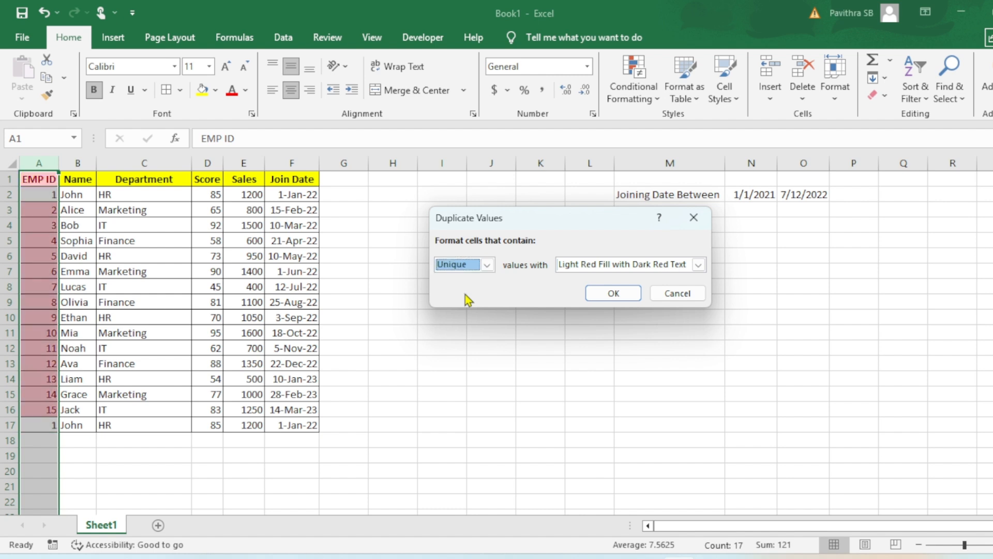
{"action": "left_click", "coordinate": [698, 264]}
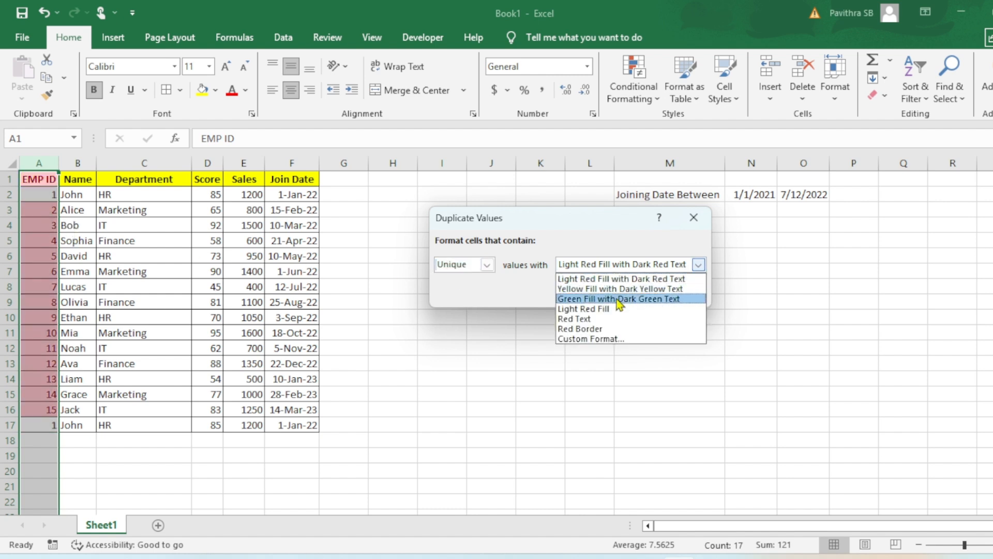
{"action": "left_click", "coordinate": [640, 287]}
{"action": "left_click", "coordinate": [699, 265]}
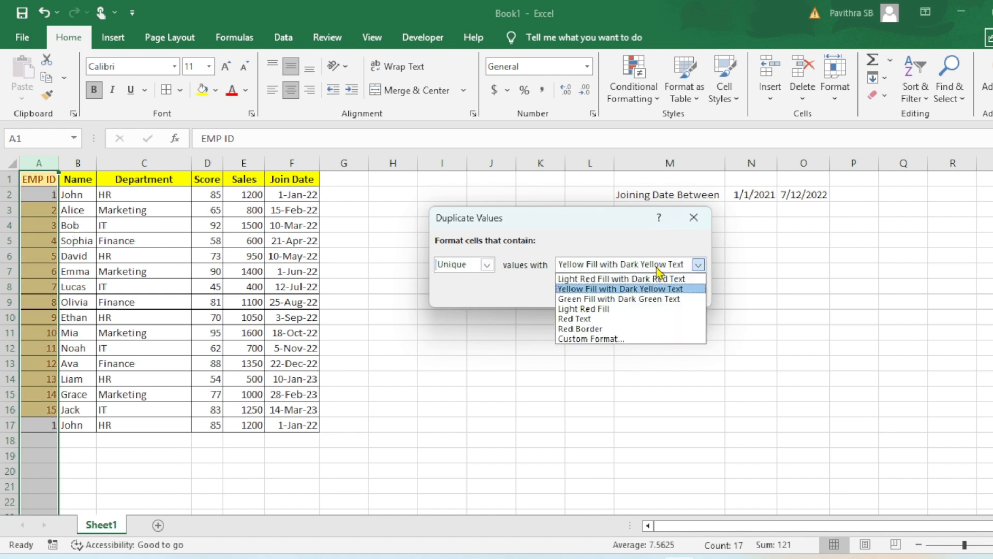
{"action": "left_click", "coordinate": [636, 300]}
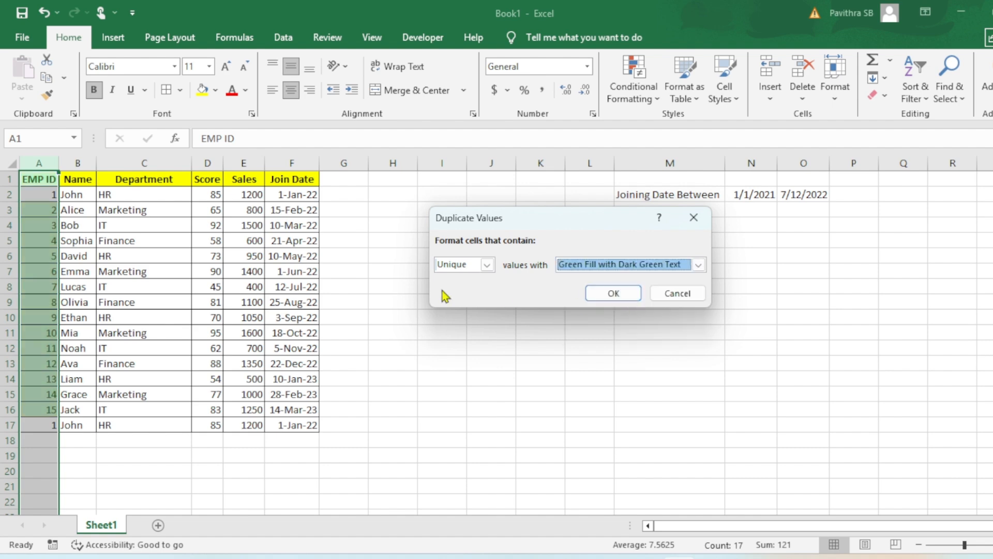
{"action": "left_click", "coordinate": [624, 298]}
{"action": "left_click", "coordinate": [287, 330]}
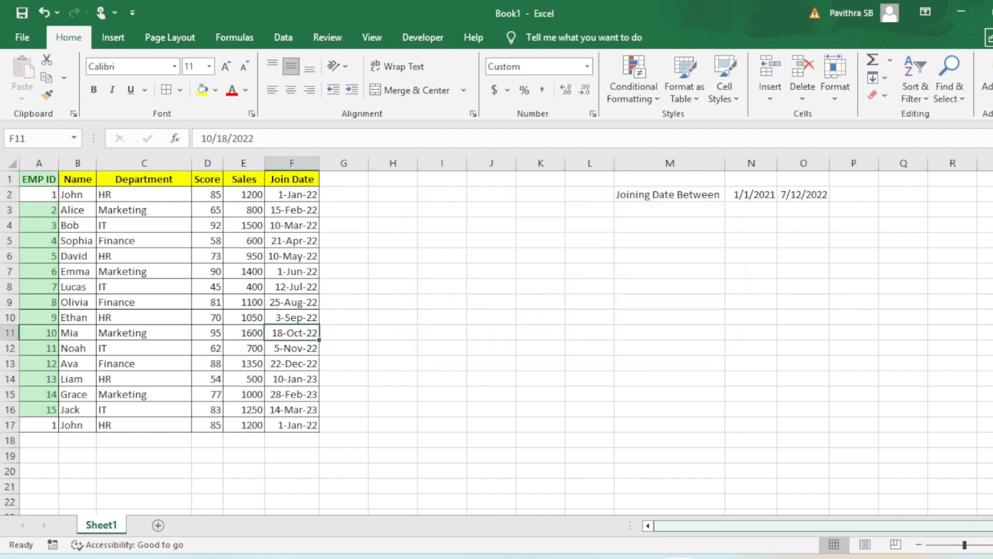
Step: Check the highlighted employee IDs and undo the unique-value formatting on the EMP ID column
{"action": "left_click", "coordinate": [50, 212]}
{"action": "left_click_drag", "start_coordinate": [48, 225], "coordinate": [46, 409]}
{"action": "key", "text": "ctrl+z"}
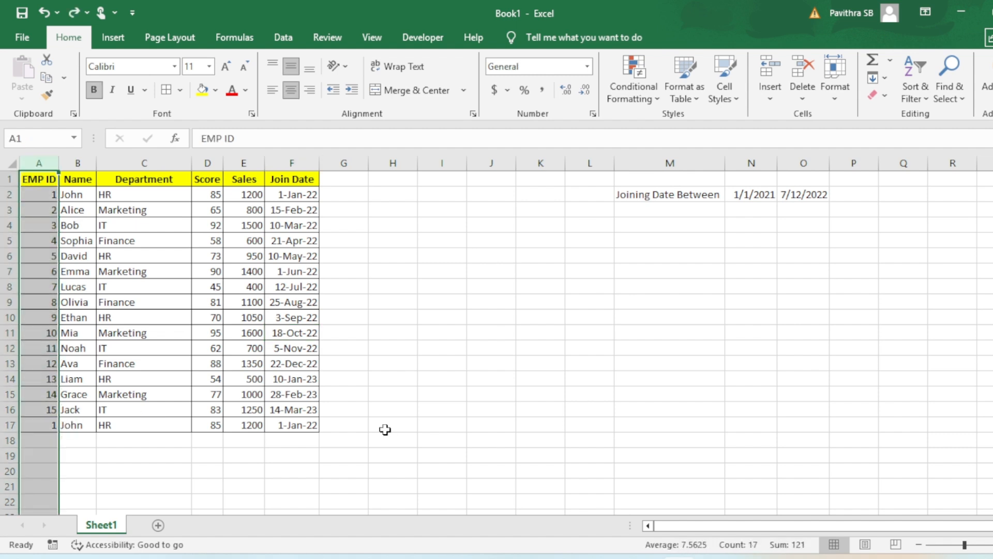
Step: Highlight duplicate values in the EMP ID column with Light Red Fill with Dark Red Text
{"action": "left_click", "coordinate": [633, 98]}
{"action": "mouse_move", "coordinate": [647, 122]}
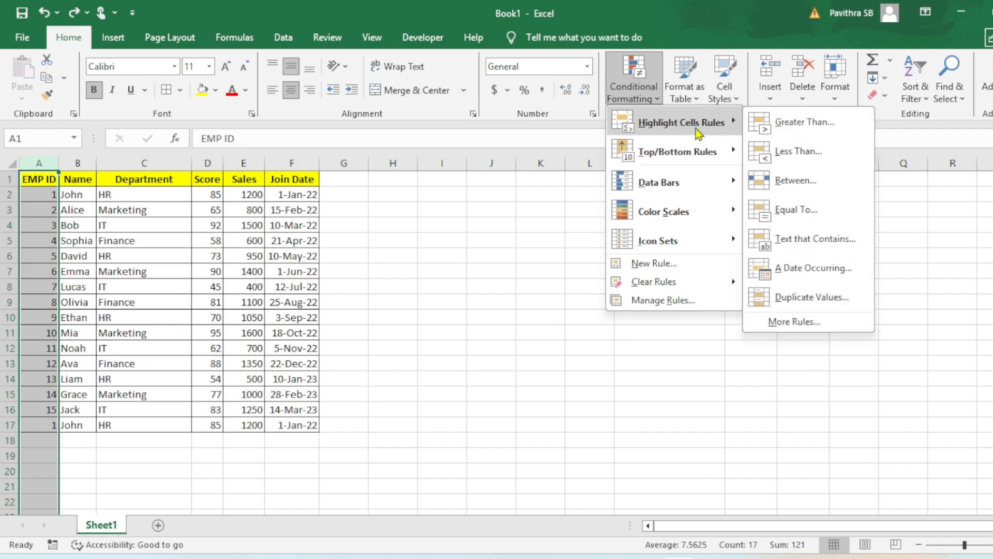
{"action": "left_click", "coordinate": [798, 303]}
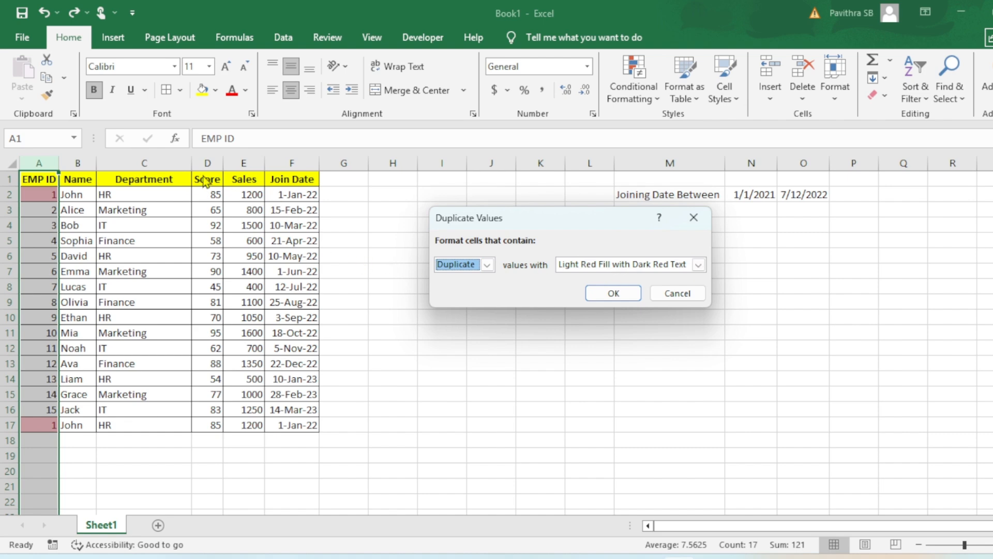
{"action": "left_click", "coordinate": [615, 295]}
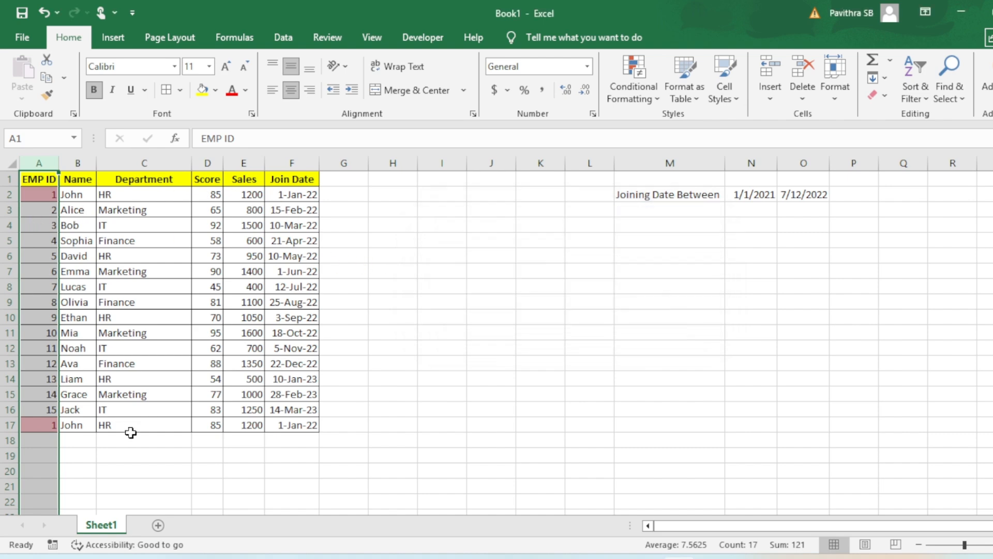
Step: Clear the contents of the duplicate employee record in row 17
{"action": "left_click", "coordinate": [133, 438]}
{"action": "left_click", "coordinate": [10, 425]}
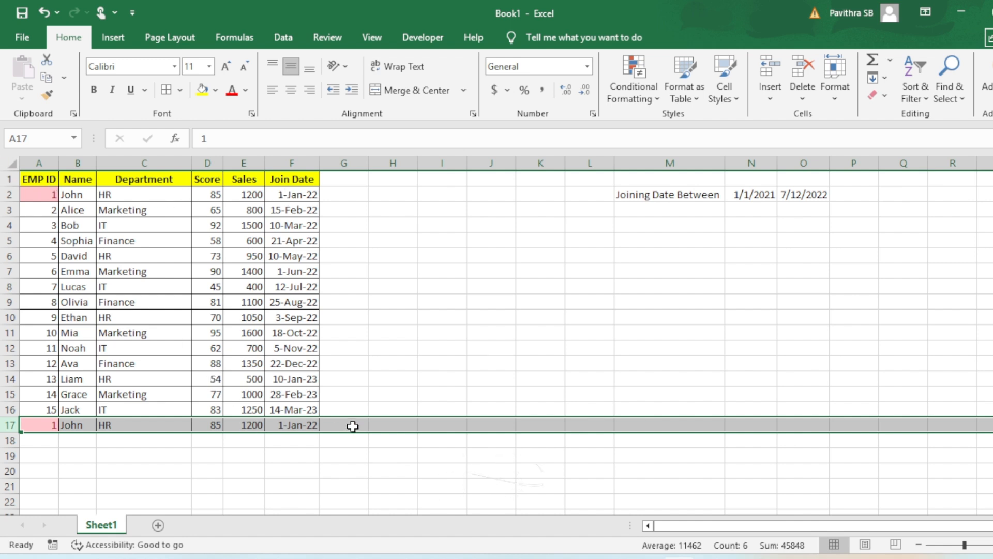
{"action": "key", "text": "Delete"}
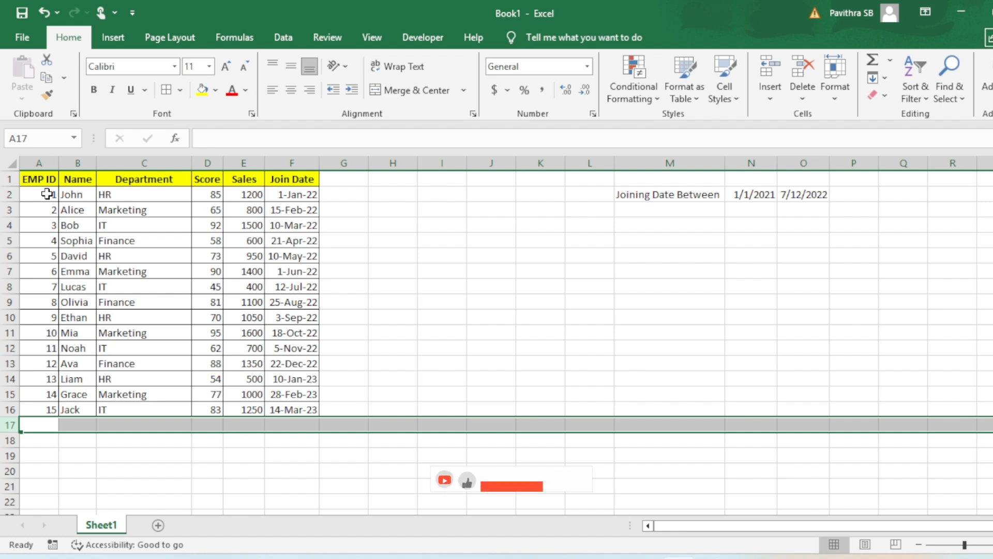
Step: Examine the remaining employee records, comparing the Score values in column D with the matching entries in the Name column
{"action": "left_click_drag", "start_coordinate": [49, 193], "coordinate": [305, 410]}
{"action": "left_click", "coordinate": [386, 377]}
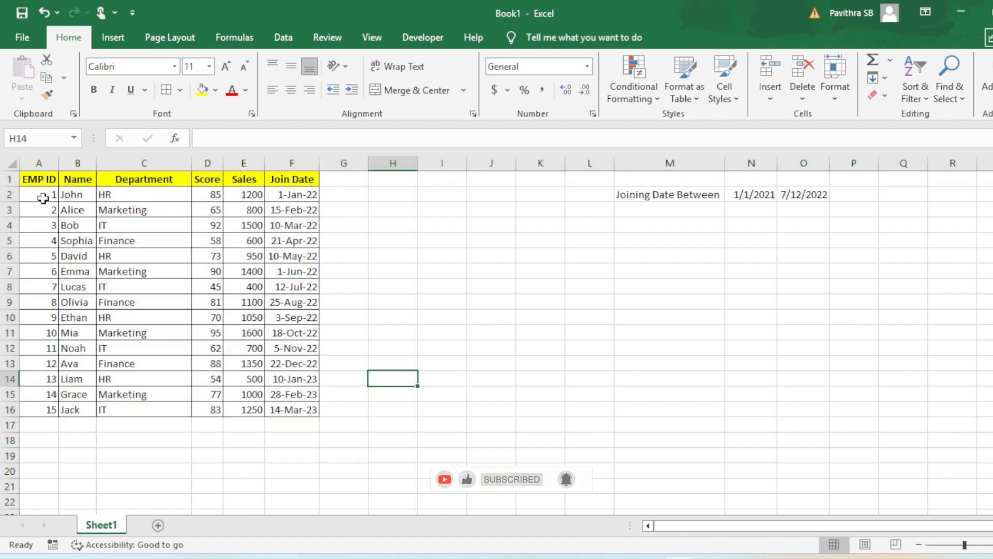
{"action": "left_click", "coordinate": [208, 163]}
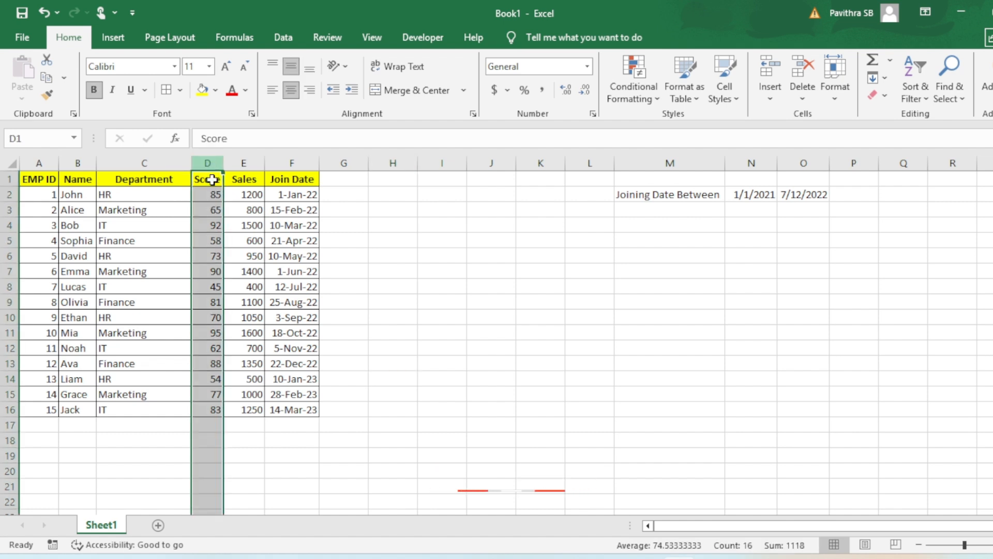
{"action": "left_click", "coordinate": [213, 255]}
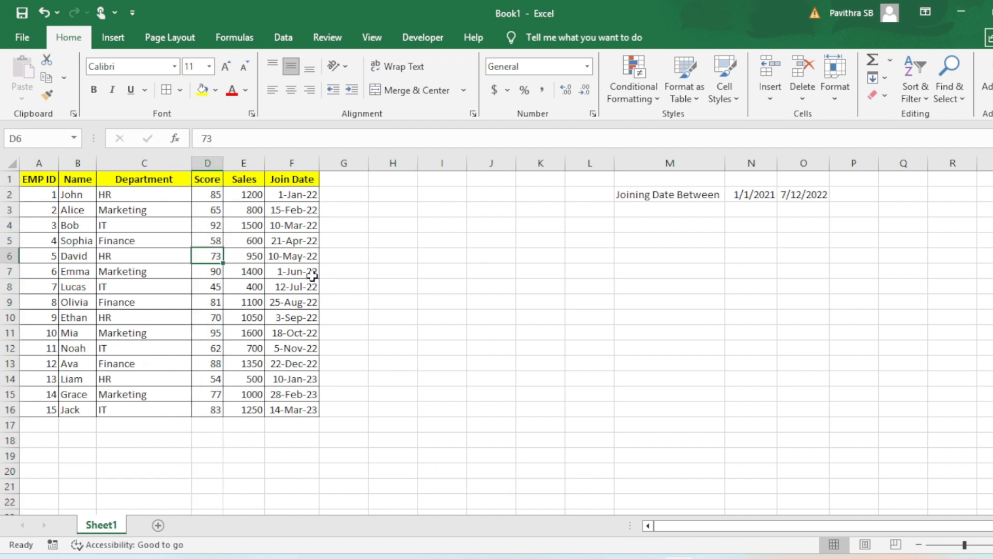
{"action": "left_click_drag", "start_coordinate": [204, 189], "coordinate": [212, 412]}
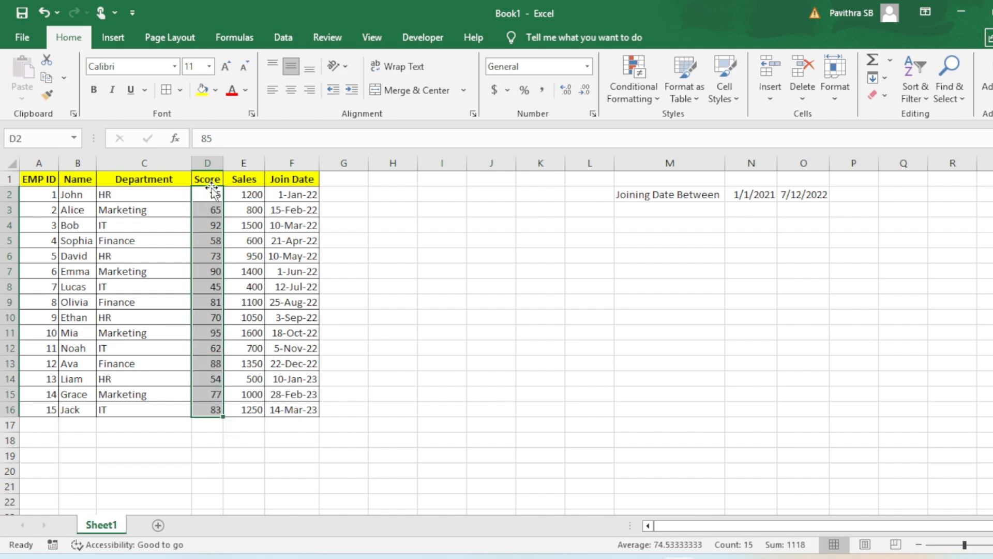
{"action": "left_click_drag", "start_coordinate": [212, 194], "coordinate": [218, 414]}
{"action": "left_click_drag", "start_coordinate": [76, 195], "coordinate": [78, 411]}
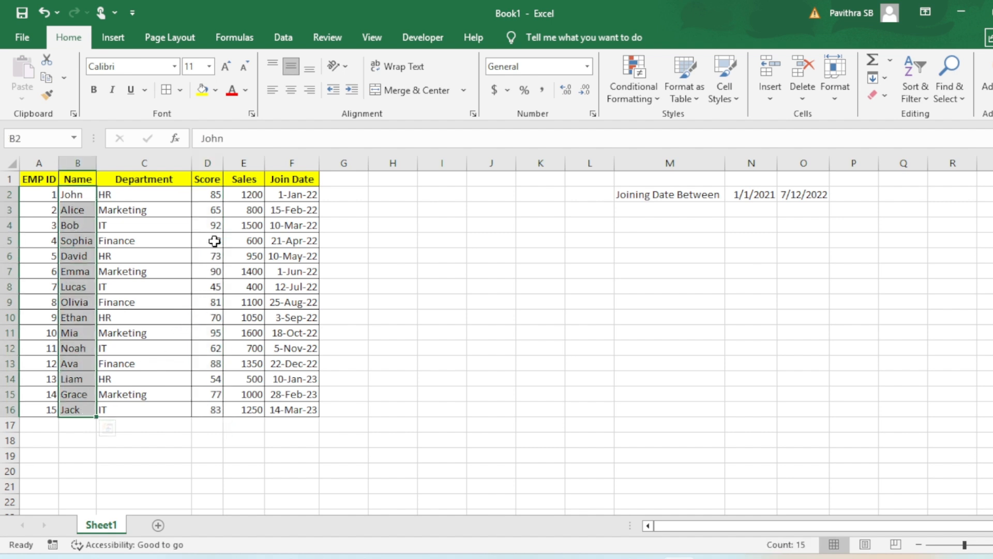
{"action": "left_click", "coordinate": [213, 270]}
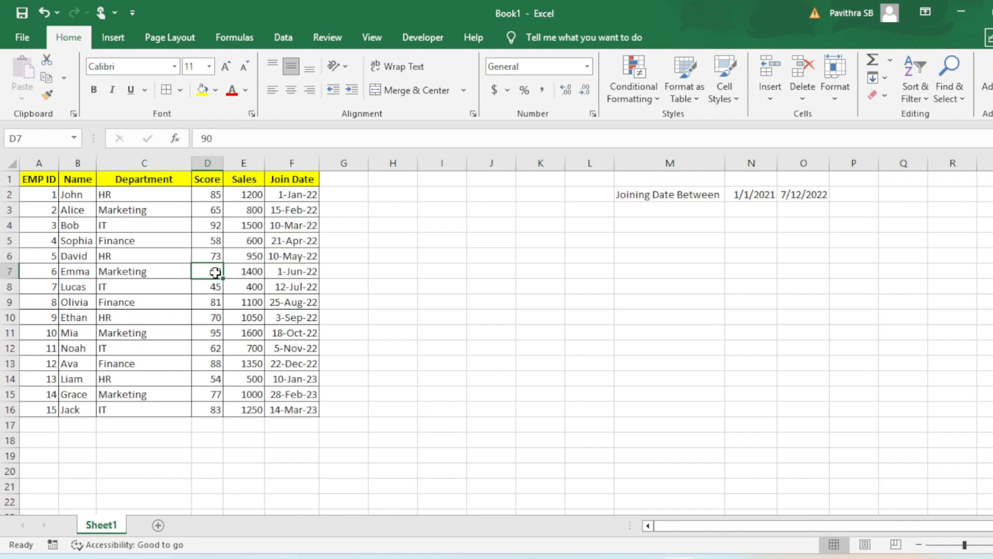
{"action": "left_click", "coordinate": [80, 271]}
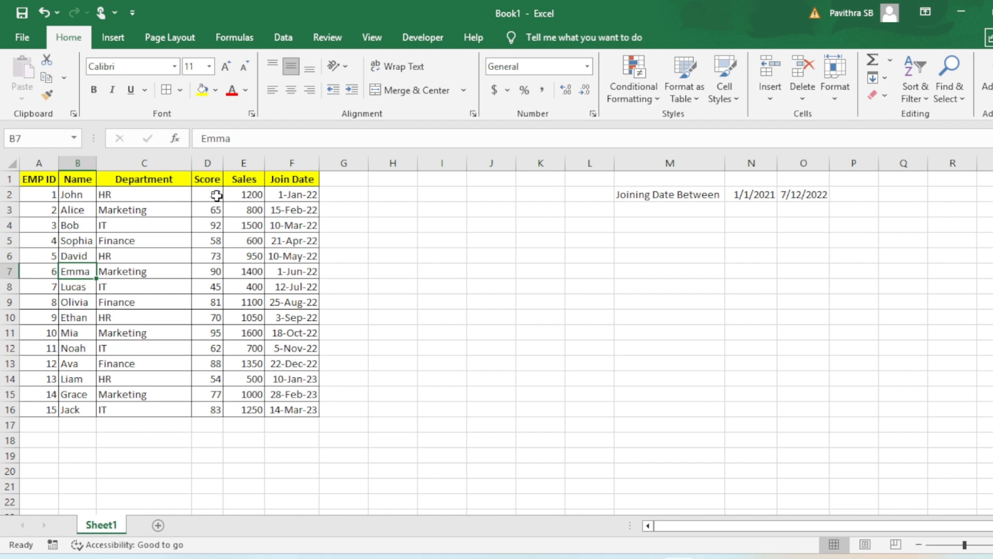
Step: Start a new conditional formatting rule for the whole Name column that uses a formula to determine which cells to format
{"action": "left_click", "coordinate": [79, 163]}
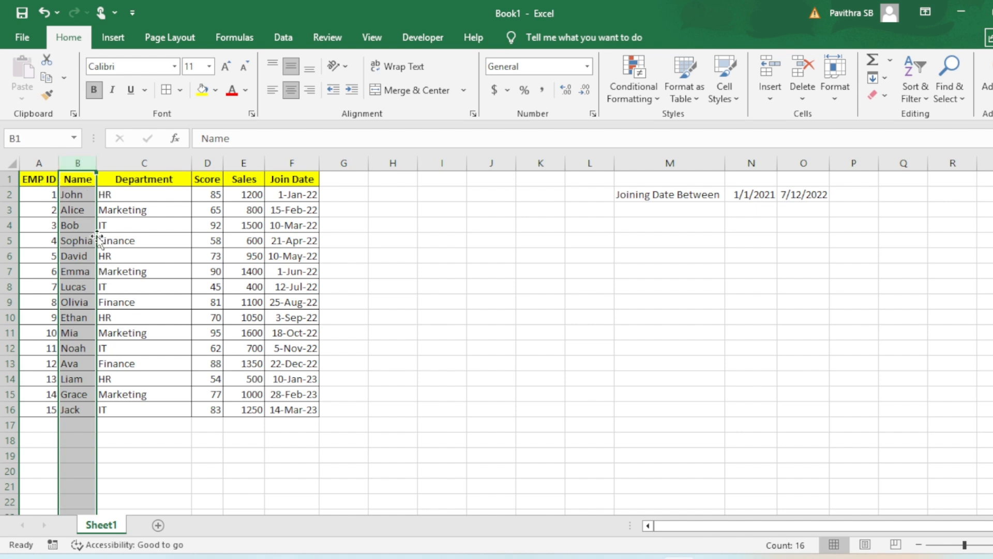
{"action": "left_click", "coordinate": [81, 160]}
{"action": "left_click", "coordinate": [616, 85]}
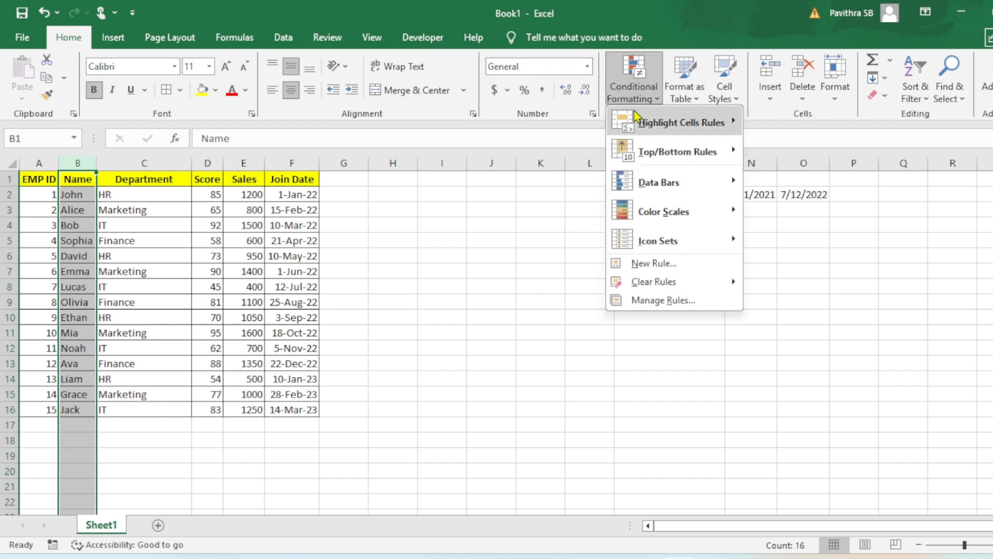
{"action": "left_click", "coordinate": [645, 268]}
{"action": "left_click_drag", "start_coordinate": [501, 122], "coordinate": [515, 148]}
{"action": "left_click", "coordinate": [446, 278]}
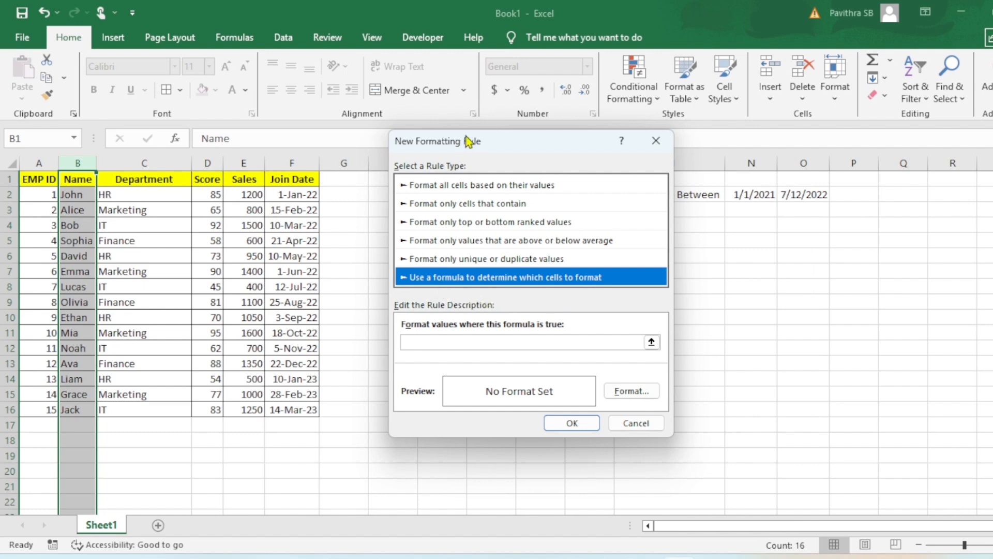
{"action": "left_click_drag", "start_coordinate": [468, 141], "coordinate": [486, 133]}
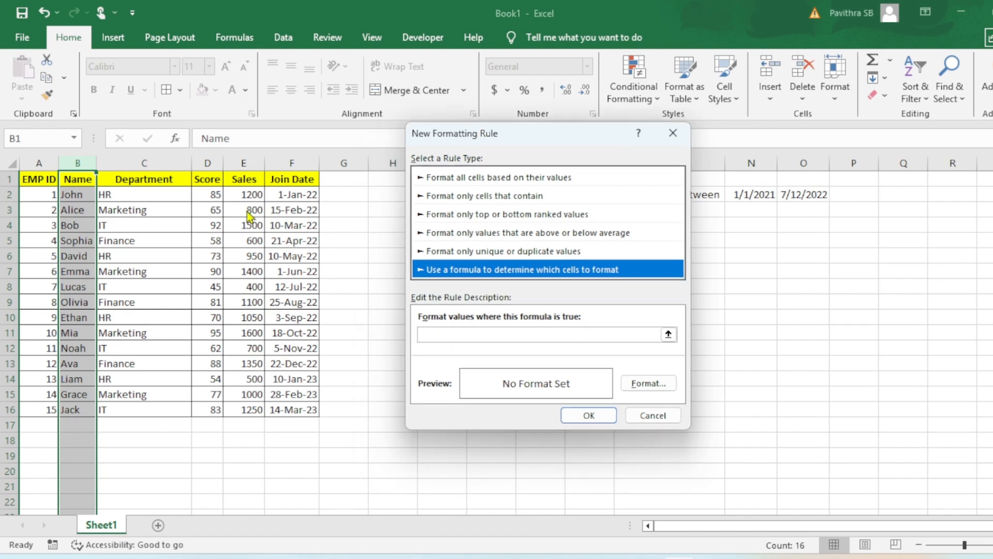
Step: Enter =$D2>75 as the rule's formula, referencing the first Score cell with only its column locked
{"action": "left_click", "coordinate": [421, 329]}
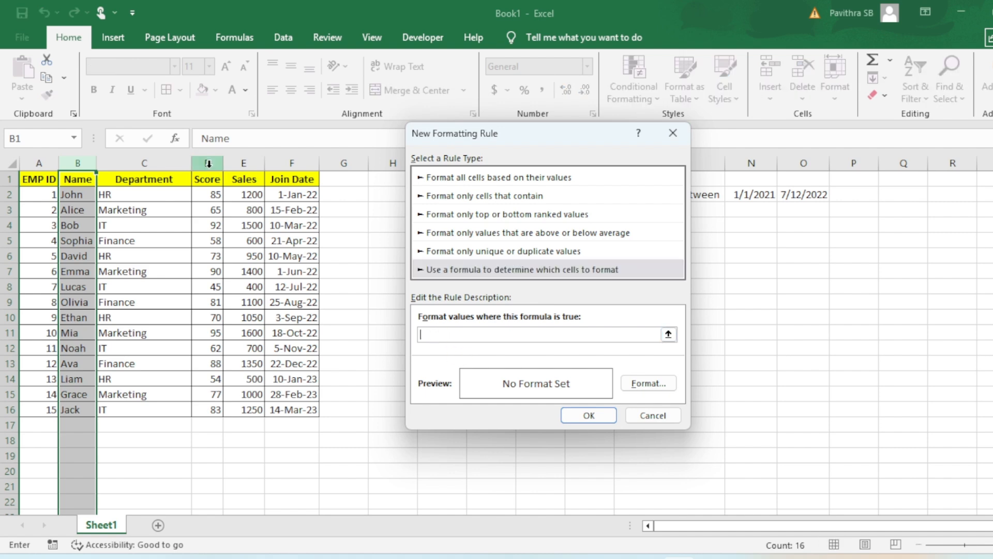
{"action": "left_click", "coordinate": [213, 194]}
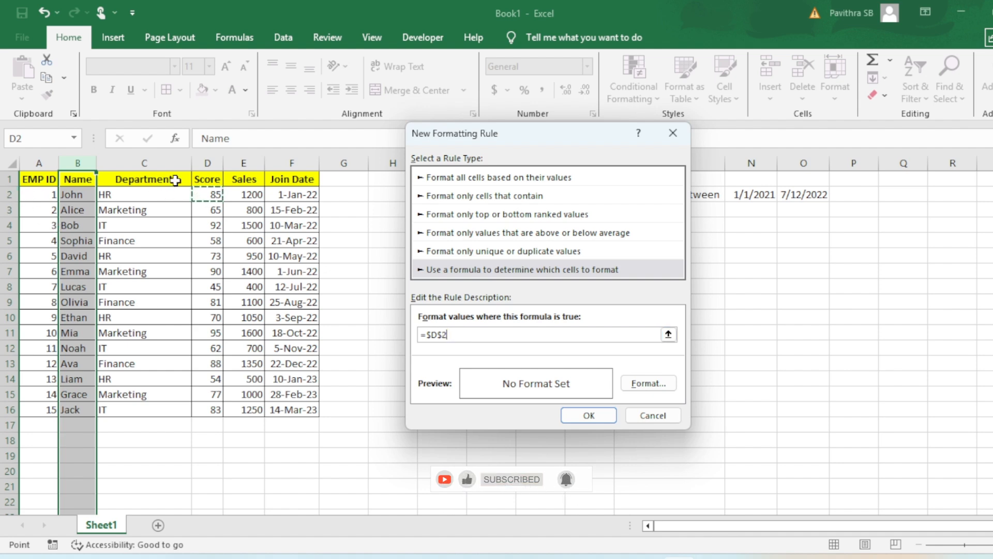
{"action": "left_click", "coordinate": [4, 195]}
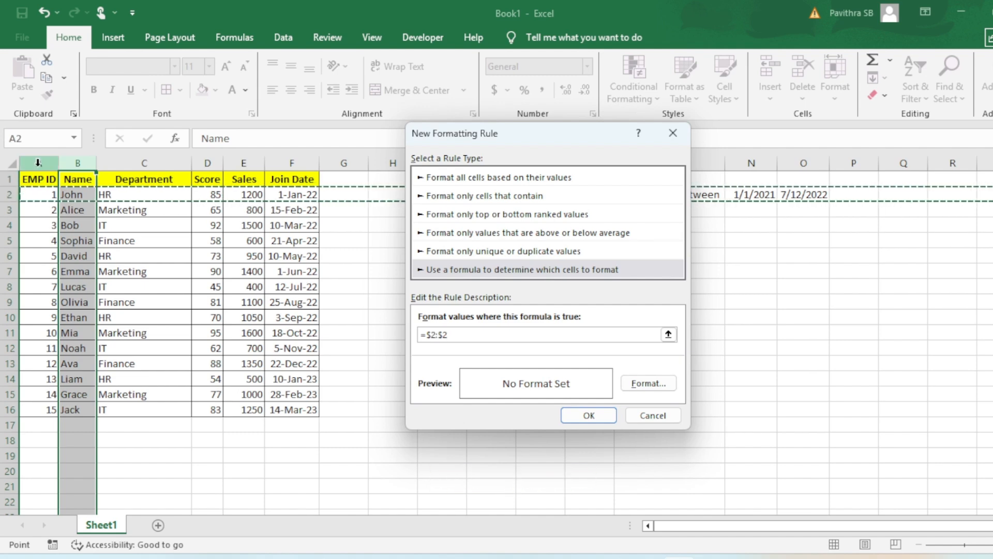
{"action": "left_click", "coordinate": [211, 201]}
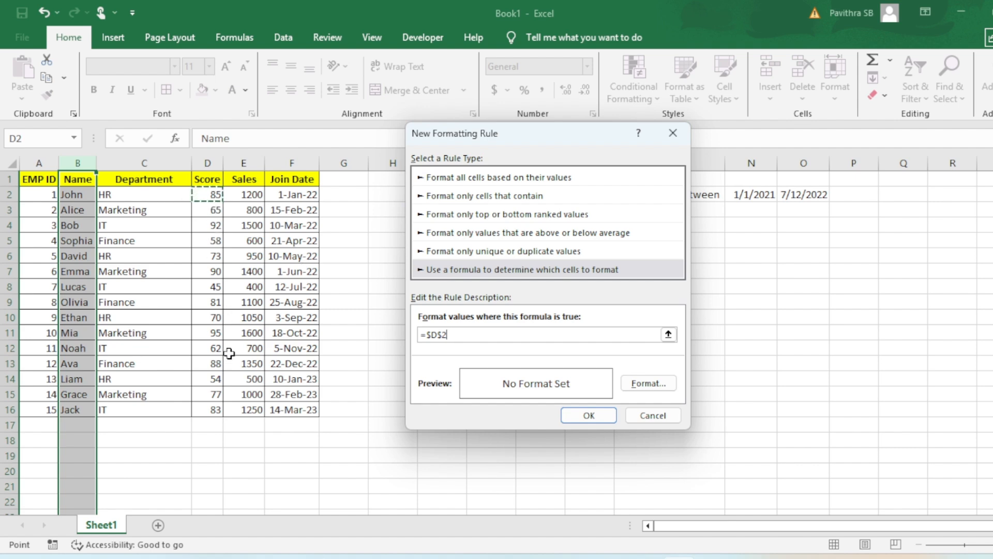
{"action": "left_click", "coordinate": [443, 335]}
{"action": "key", "text": "BackSpace"}
Step: Give the rule a light green background fill and apply it to the Name column
{"action": "left_click", "coordinate": [642, 384]}
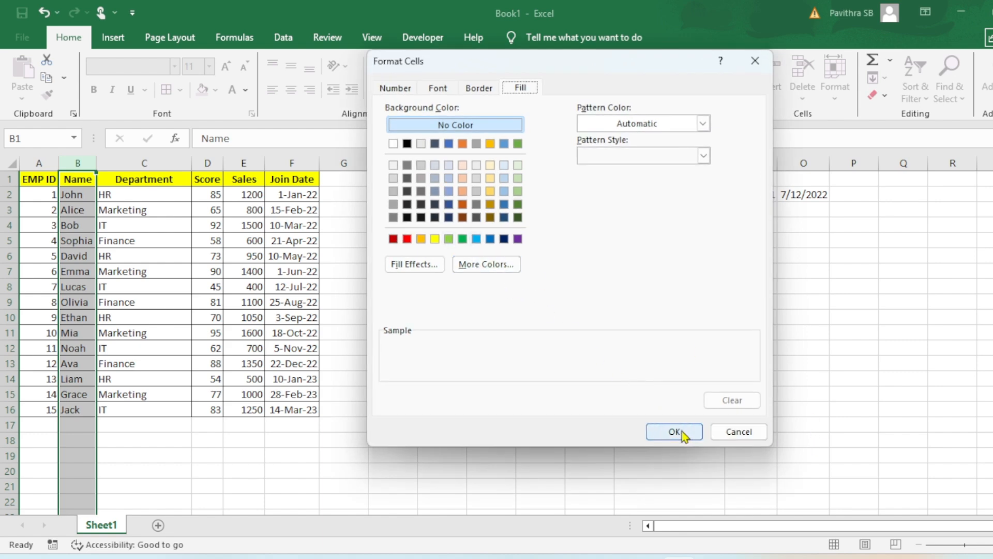
{"action": "left_click", "coordinate": [728, 437]}
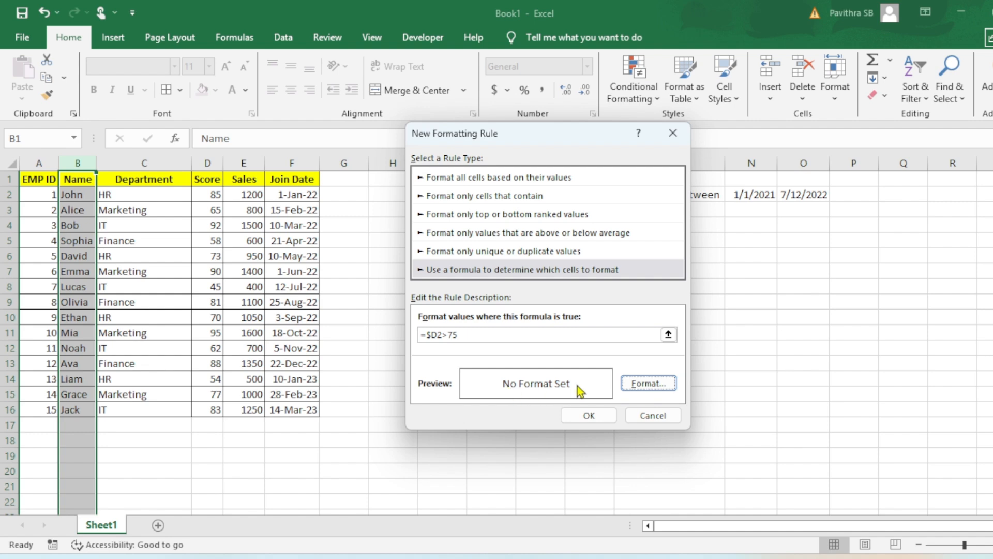
{"action": "left_click", "coordinate": [648, 384]}
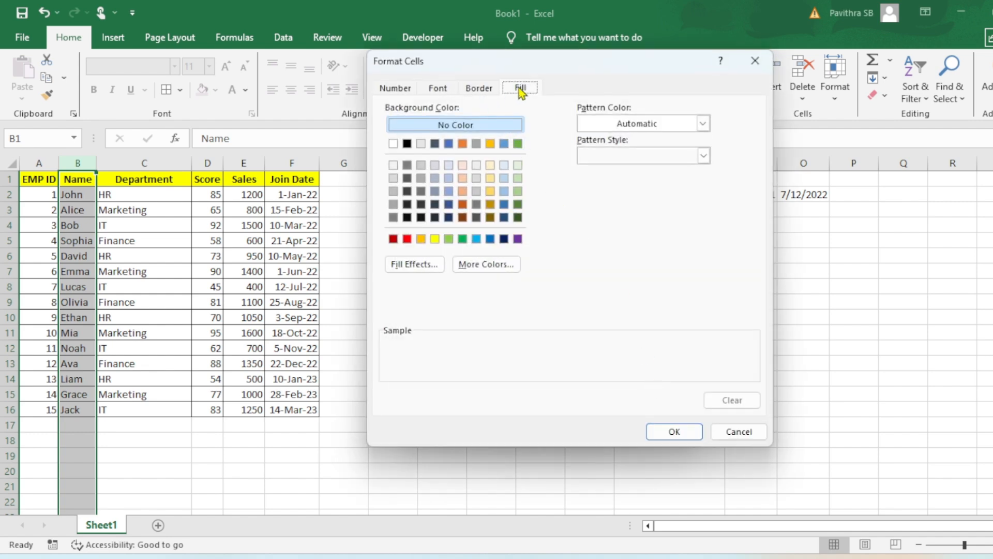
{"action": "left_click", "coordinate": [448, 239]}
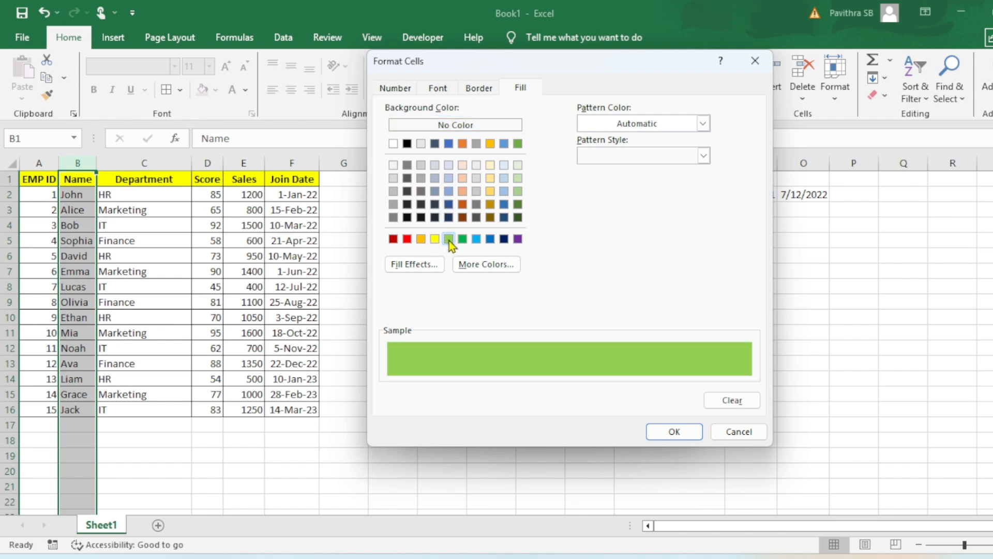
{"action": "left_click", "coordinate": [682, 434]}
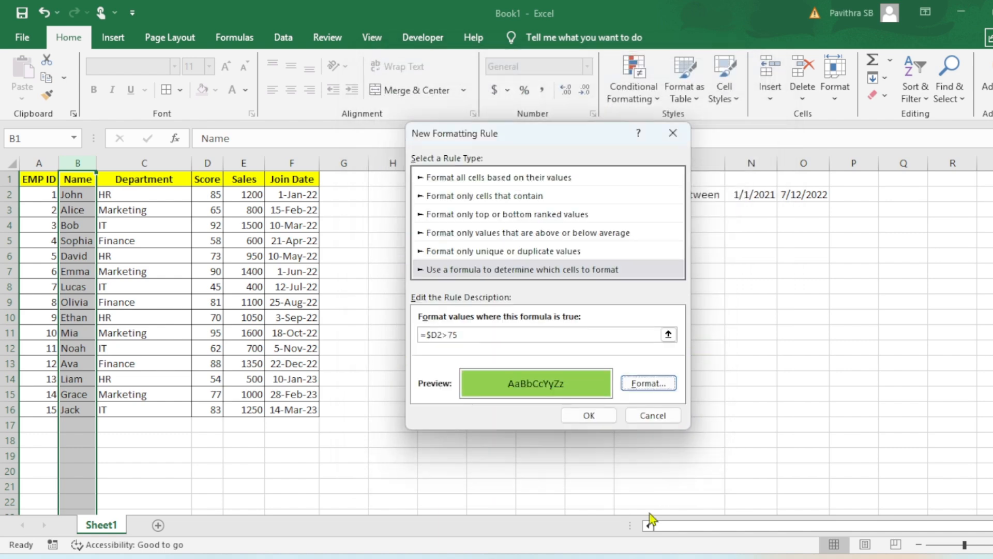
{"action": "left_click", "coordinate": [590, 417]}
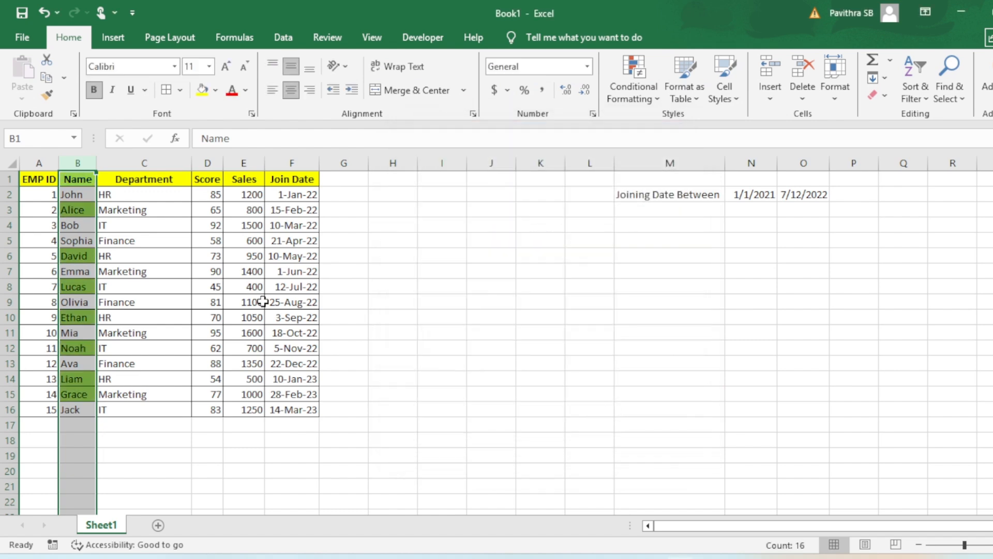
Step: Compare the highlighted names with their Score values in column D
{"action": "left_click", "coordinate": [210, 269]}
{"action": "left_click", "coordinate": [78, 210]}
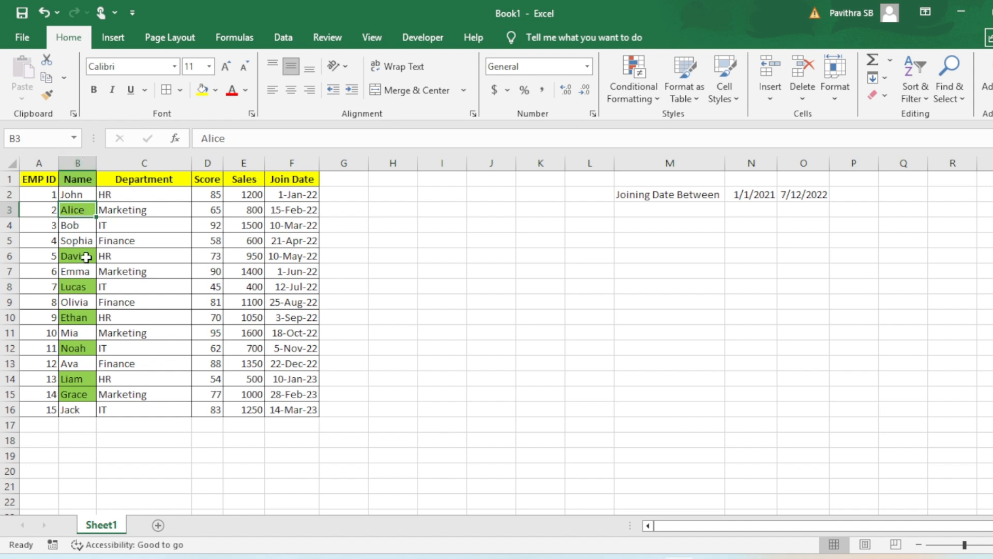
{"action": "left_click", "coordinate": [209, 378]}
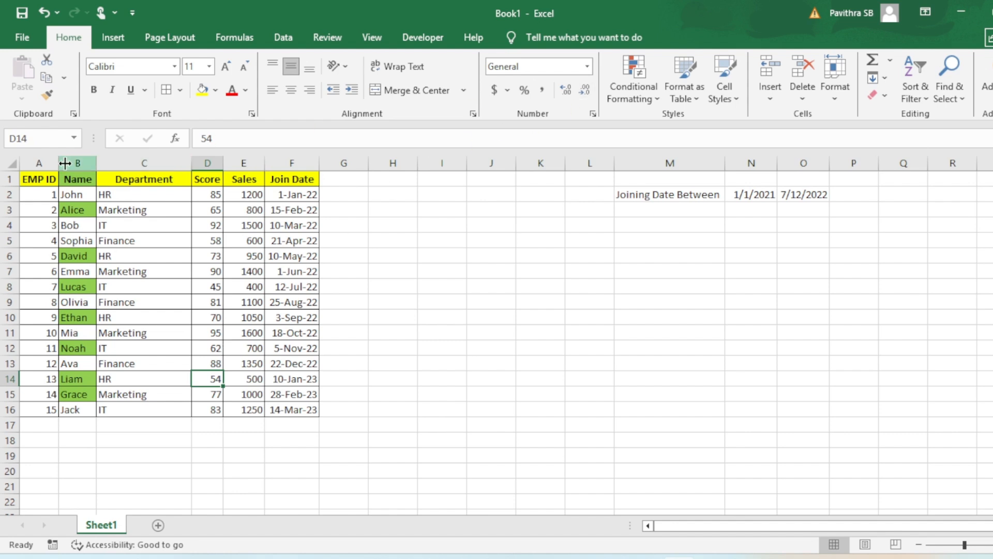
Step: Review the formula and settings of the Name column's conditional formatting rule
{"action": "left_click", "coordinate": [81, 161]}
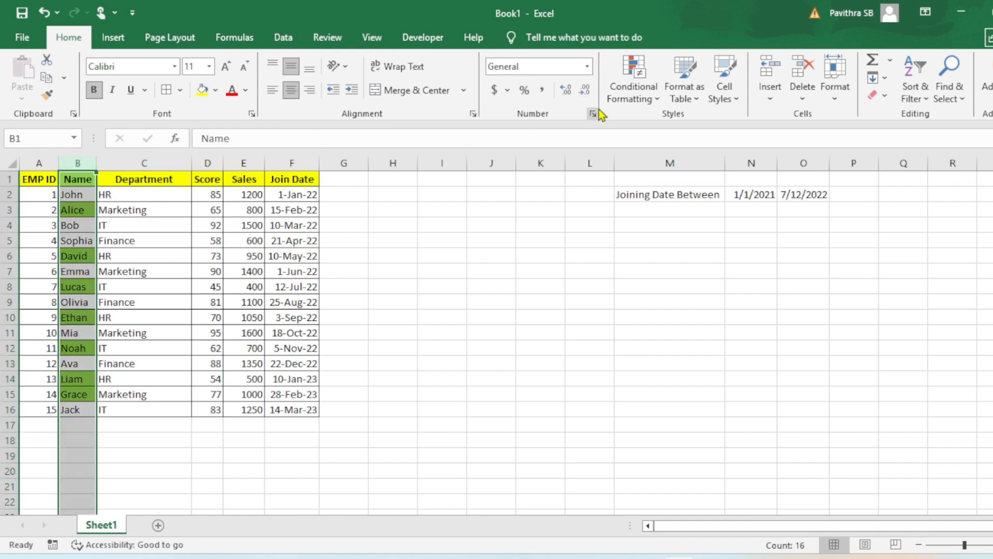
{"action": "left_click", "coordinate": [634, 92]}
{"action": "left_click", "coordinate": [656, 299]}
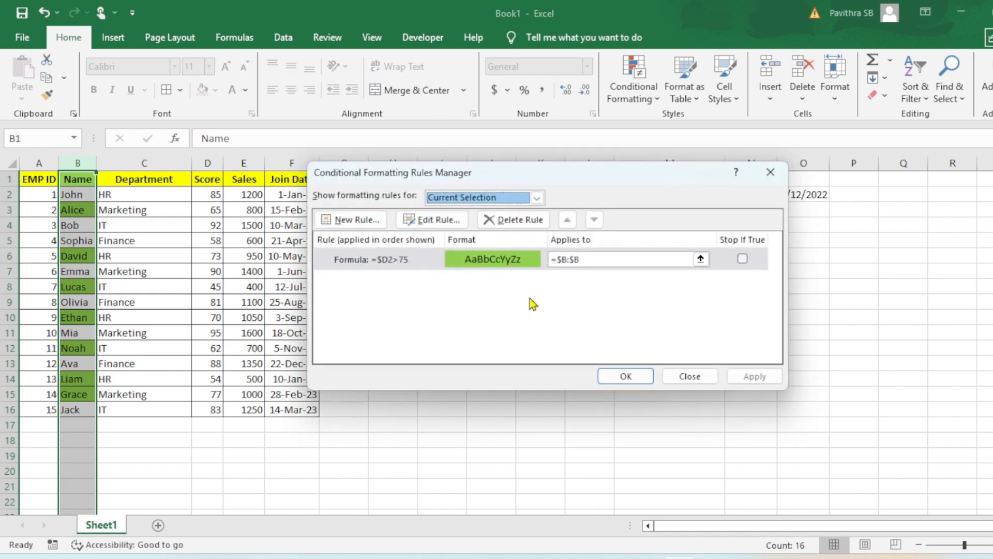
{"action": "left_click", "coordinate": [440, 220]}
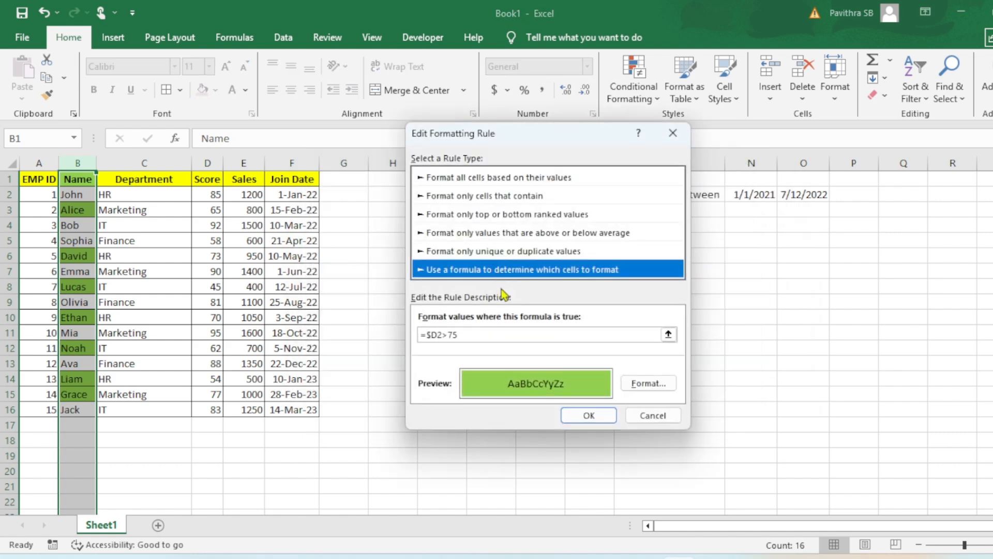
{"action": "left_click", "coordinate": [477, 334]}
{"action": "left_click_drag", "start_coordinate": [478, 133], "coordinate": [583, 134]}
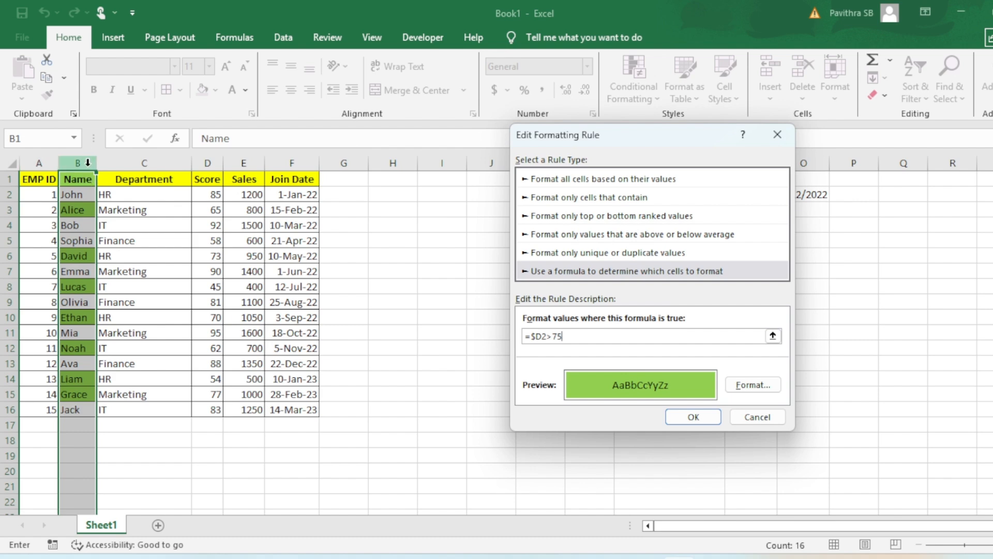
{"action": "key", "text": "Return"}
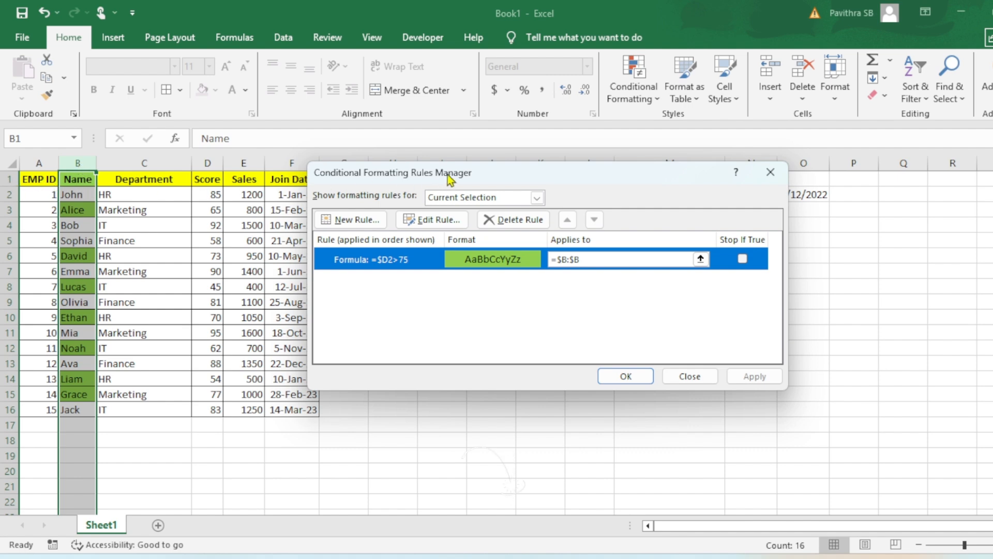
Step: Delete the green formula rule from the Name column and apply the change
{"action": "left_click_drag", "start_coordinate": [445, 178], "coordinate": [510, 178]}
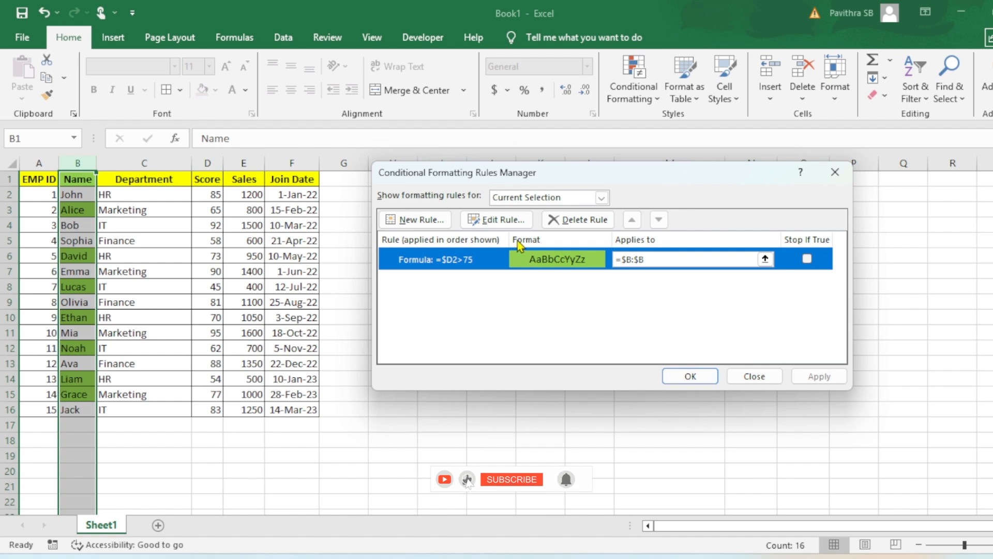
{"action": "left_click", "coordinate": [575, 219]}
{"action": "left_click", "coordinate": [820, 376]}
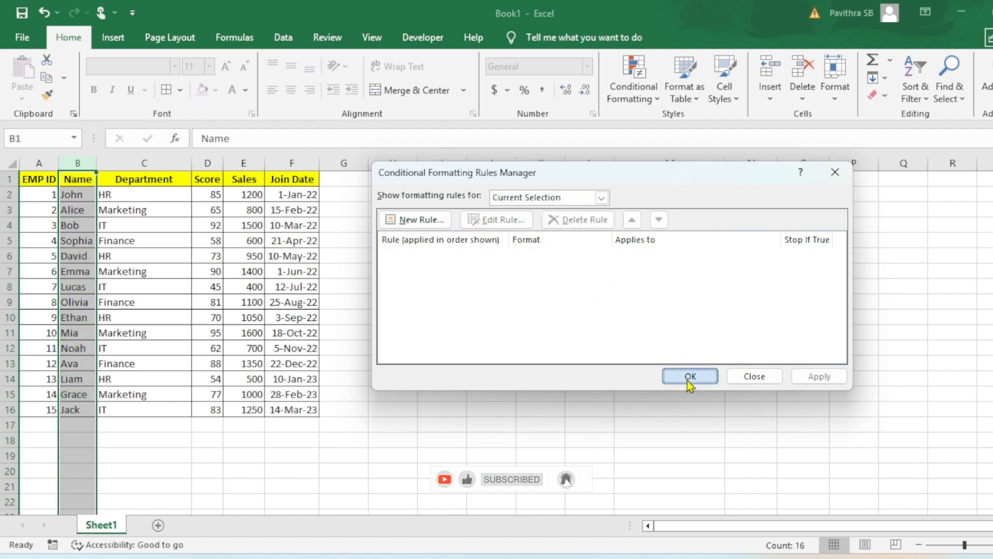
{"action": "left_click", "coordinate": [690, 376]}
{"action": "left_click", "coordinate": [152, 223]}
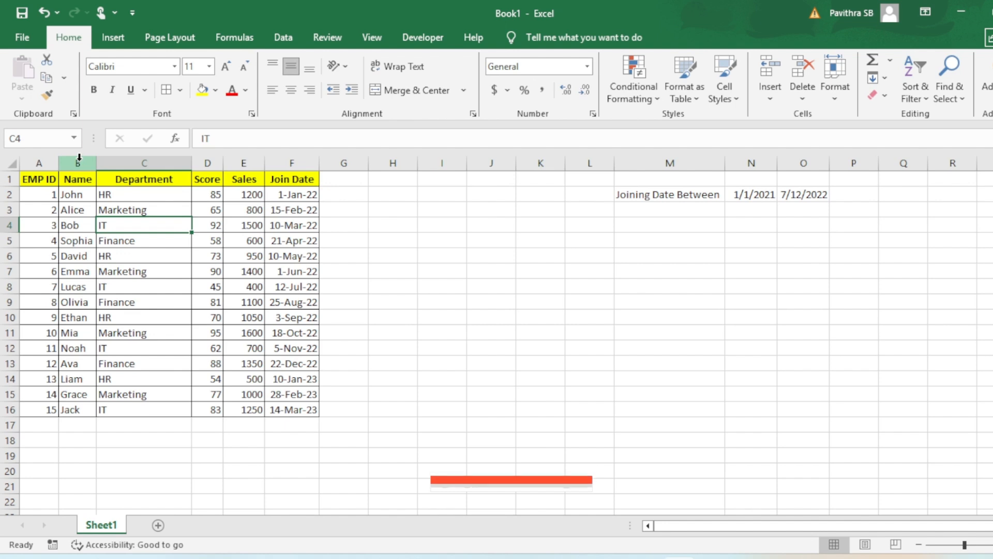
Step: Start a formula-based formatting rule for the names in B2:B16 only, with the formula =$D2
{"action": "left_click", "coordinate": [77, 196]}
{"action": "left_click_drag", "start_coordinate": [79, 207], "coordinate": [73, 409]}
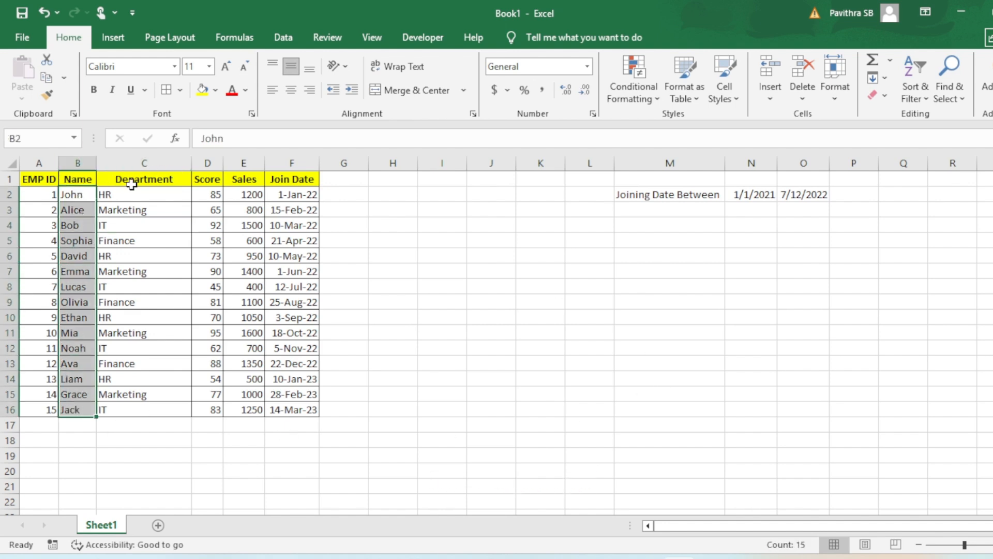
{"action": "left_click", "coordinate": [634, 101]}
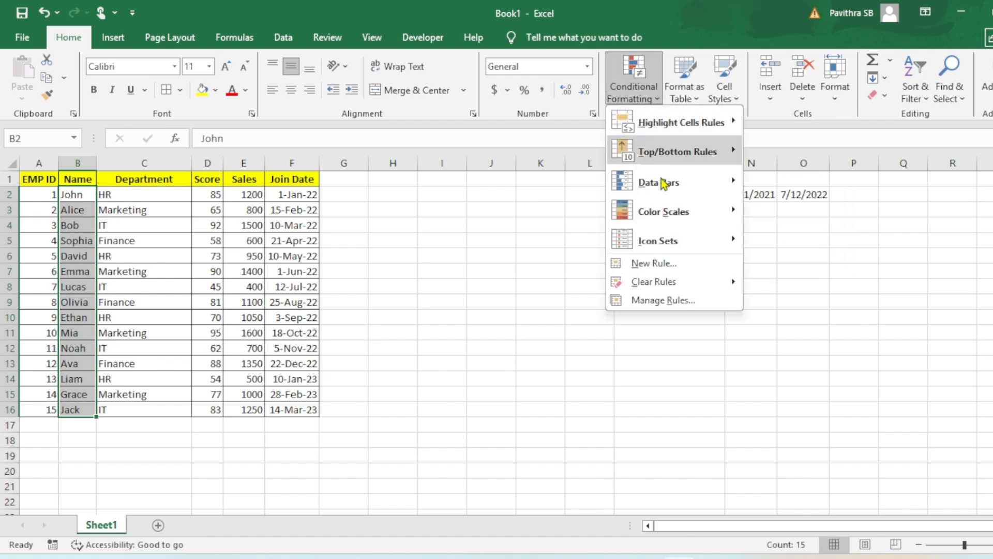
{"action": "left_click", "coordinate": [652, 262]}
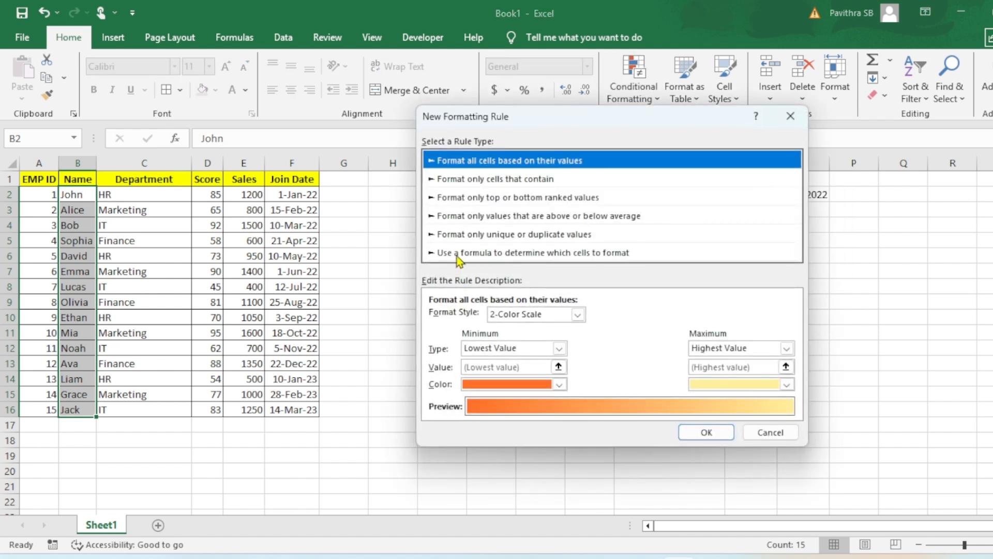
{"action": "left_click", "coordinate": [459, 253]}
{"action": "left_click", "coordinate": [480, 316]}
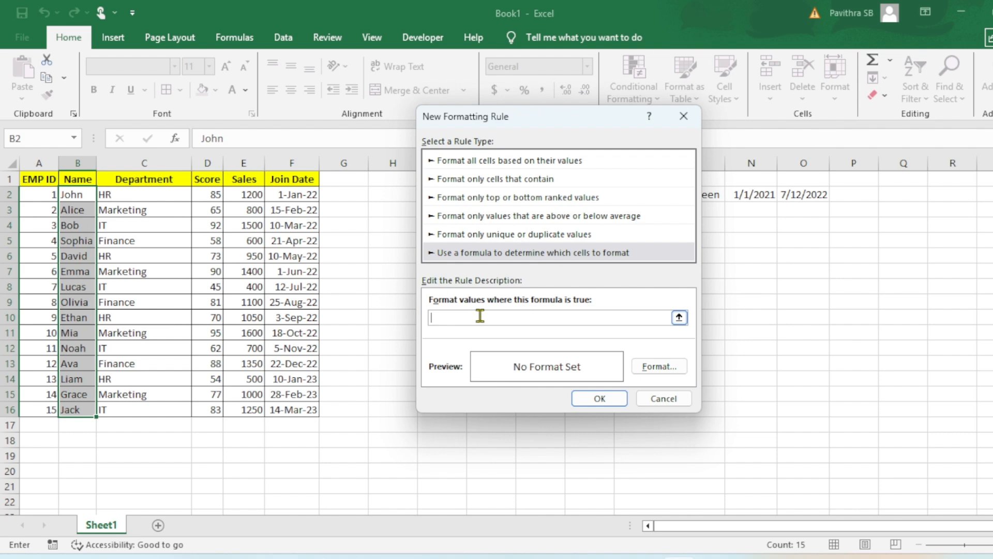
{"action": "left_click", "coordinate": [205, 194]}
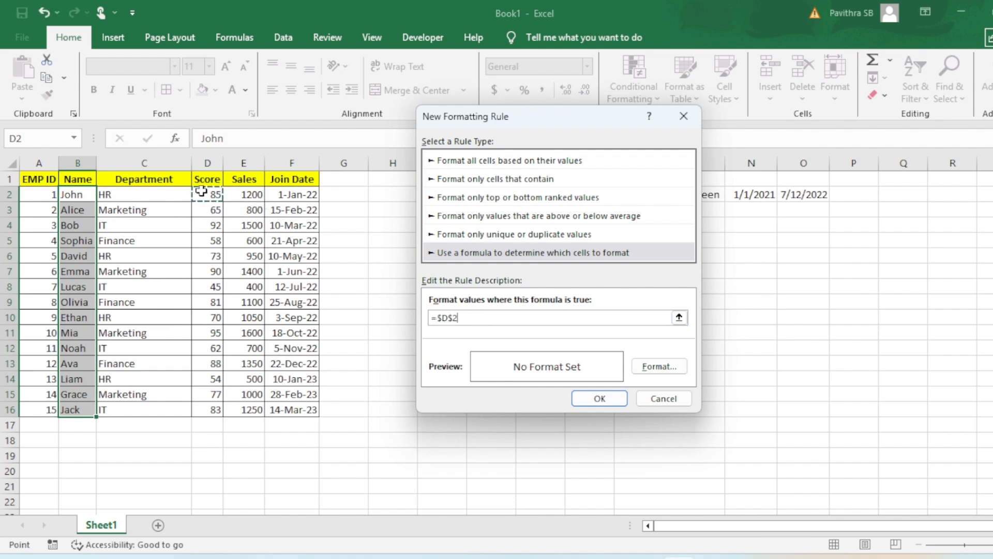
{"action": "left_click", "coordinate": [448, 318]}
Step: Give the B2:B16 rule a light green background fill and apply it
{"action": "left_click", "coordinate": [666, 371]}
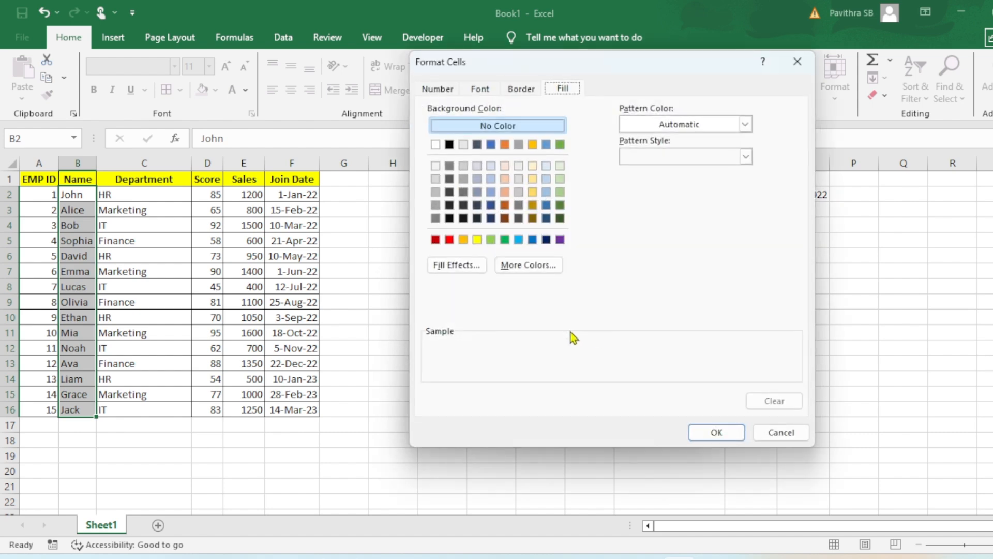
{"action": "left_click", "coordinate": [491, 239]}
{"action": "left_click", "coordinate": [716, 433]}
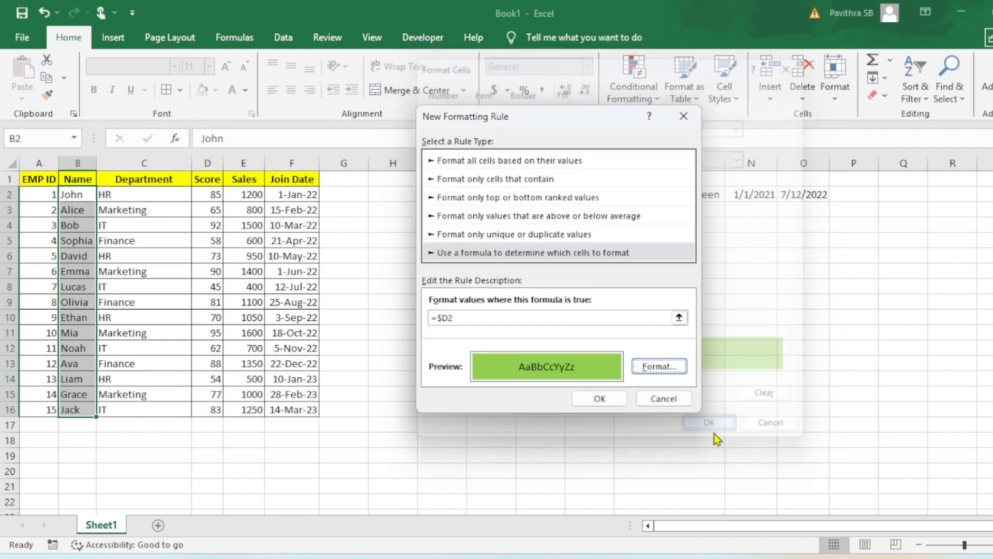
{"action": "left_click", "coordinate": [602, 401]}
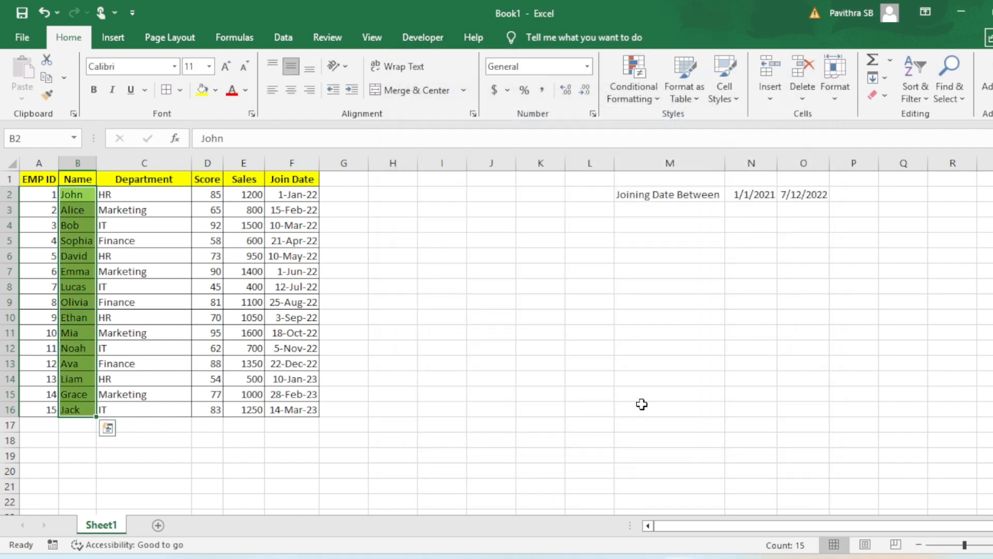
Step: Edit the Name column's conditional formatting rule so its formula reads =$D2>75, and apply the change to B2:B16
{"action": "left_click", "coordinate": [619, 104]}
{"action": "left_click", "coordinate": [640, 298]}
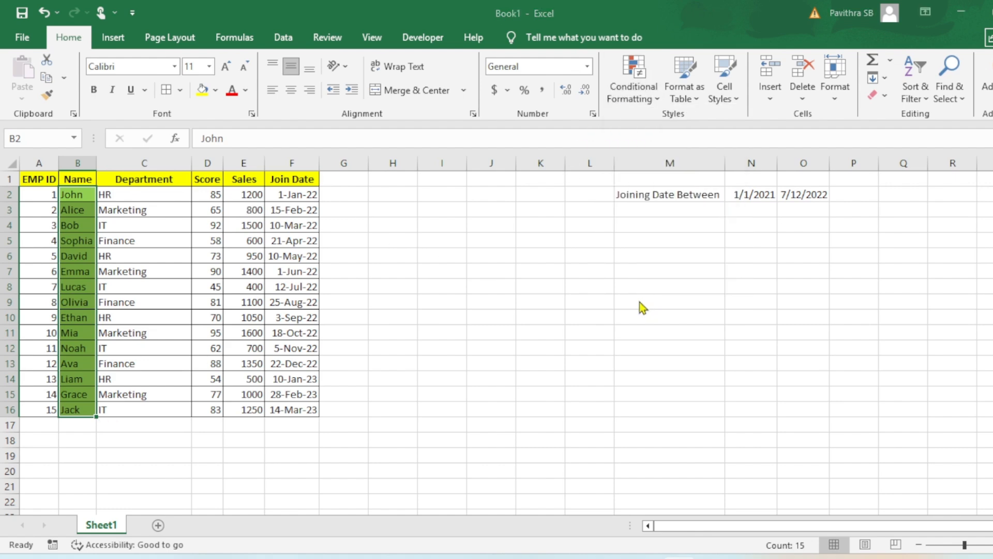
{"action": "left_click", "coordinate": [448, 202]}
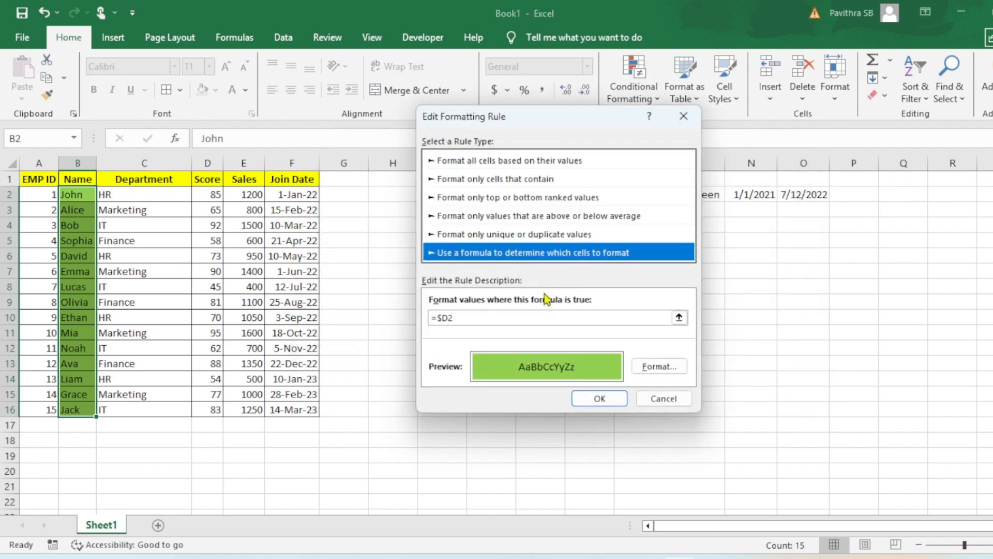
{"action": "left_click", "coordinate": [460, 317]}
{"action": "type", "text": ">"}
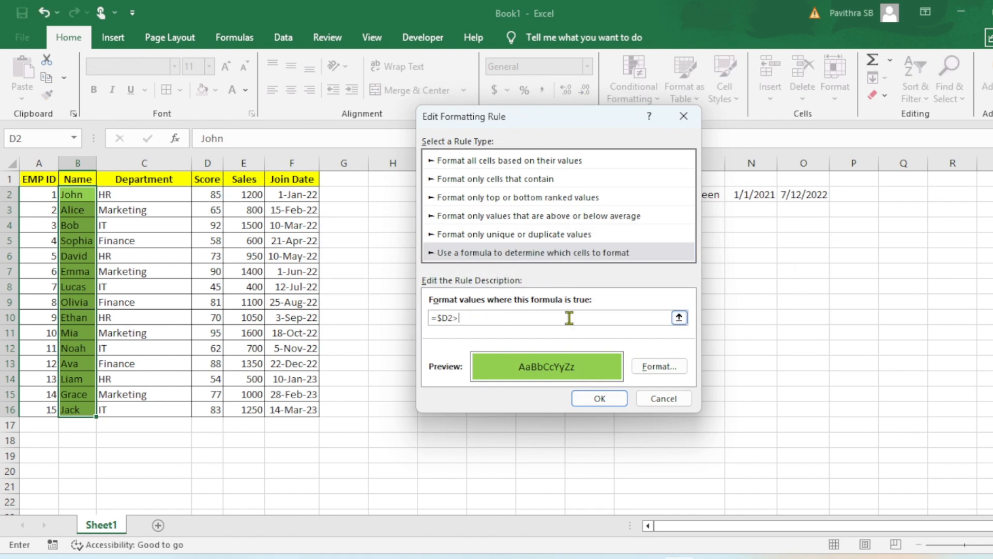
{"action": "type", "text": "75"}
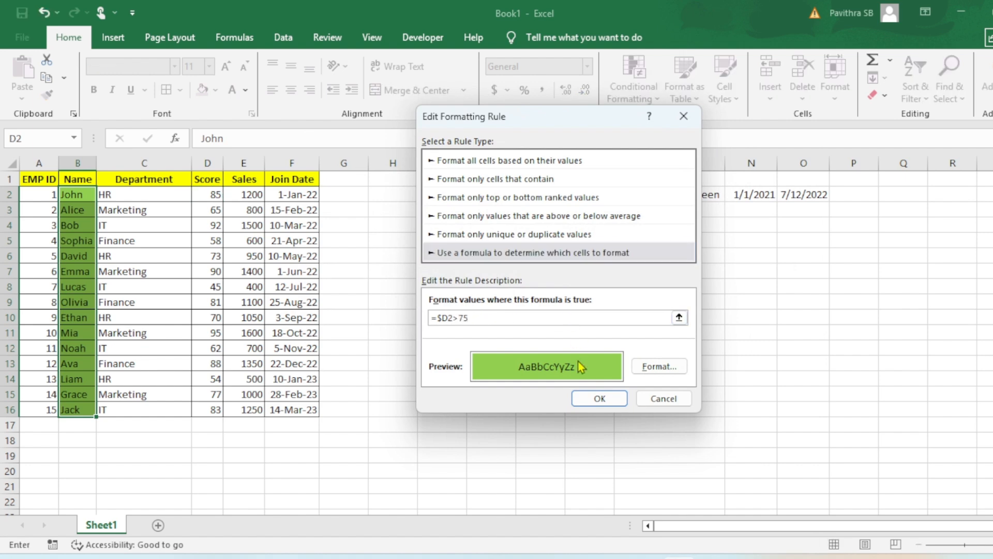
{"action": "left_click", "coordinate": [600, 399]}
{"action": "left_click", "coordinate": [766, 361]}
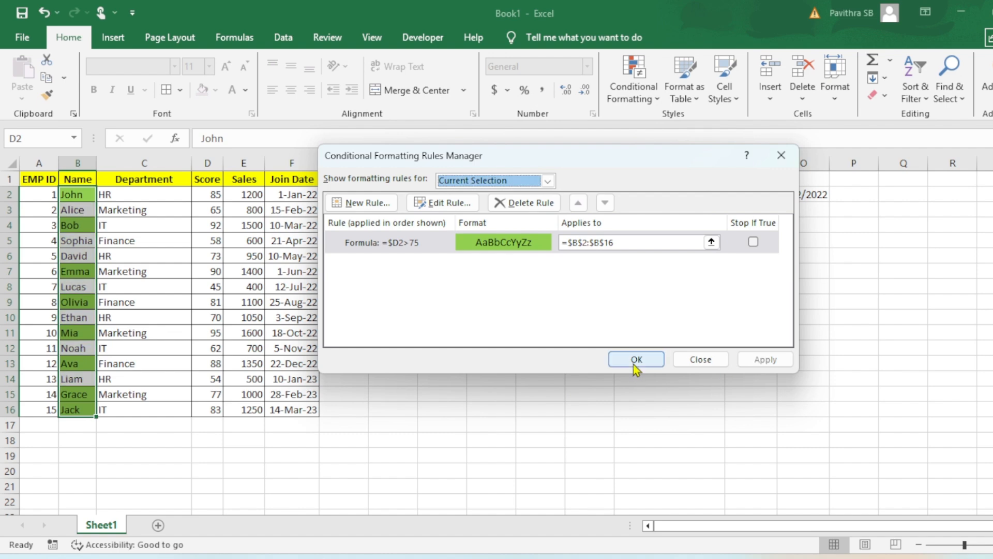
{"action": "left_click", "coordinate": [636, 359]}
{"action": "left_click", "coordinate": [293, 256]}
{"action": "left_click", "coordinate": [73, 194]}
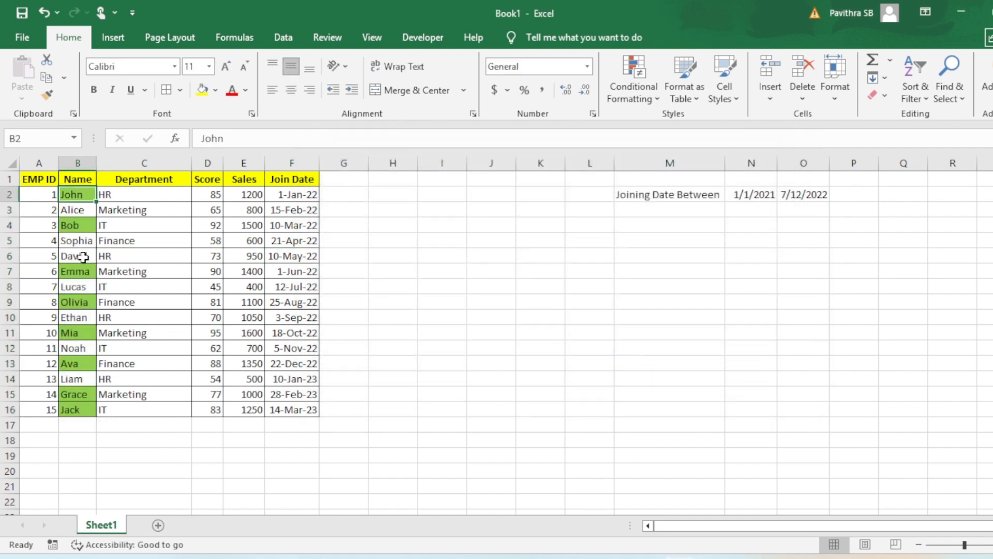
Step: Test the Name column rule by setting the Score in D13 to 74, check the name in B13, and undo the change
{"action": "left_click", "coordinate": [208, 364]}
{"action": "type", "text": "74"}
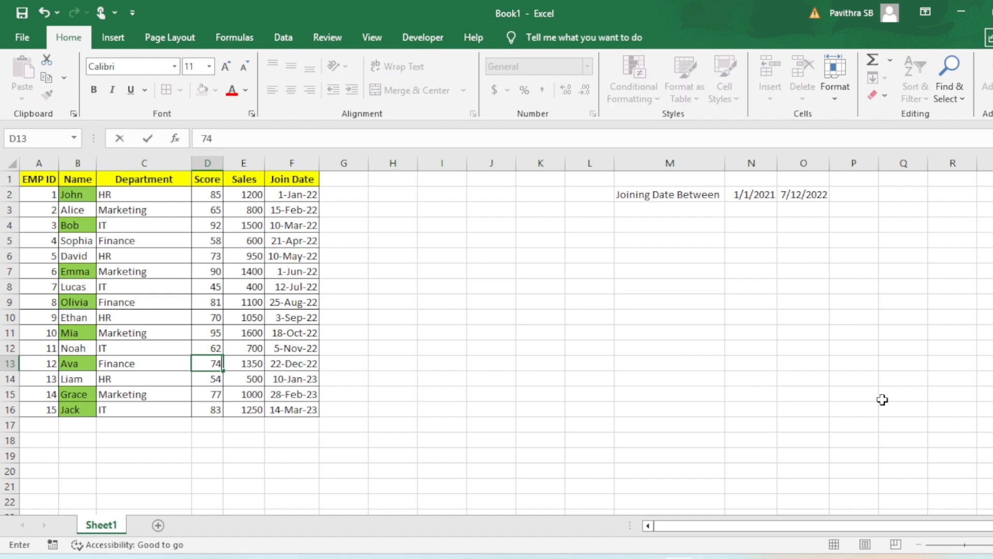
{"action": "key", "text": "Return"}
{"action": "left_click_drag", "start_coordinate": [73, 365], "coordinate": [95, 364]}
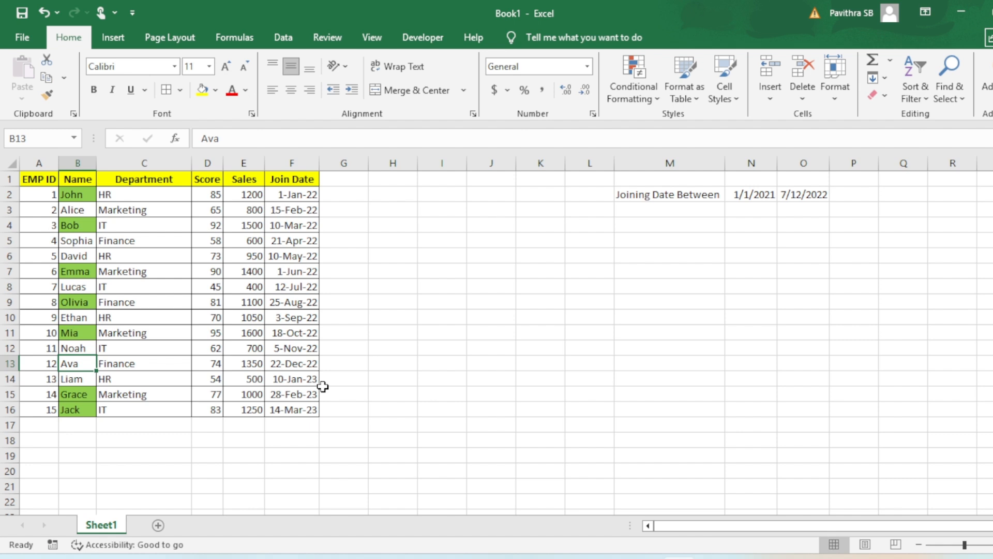
{"action": "key", "text": "ctrl+z"}
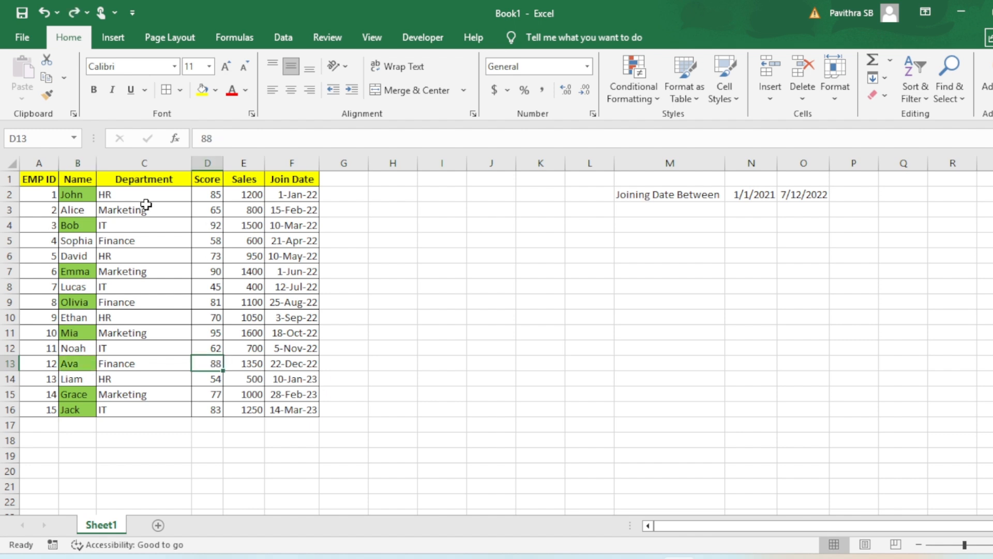
Step: Delete the =$D2>75 formatting rule from the Name column and apply the deletion
{"action": "left_click_drag", "start_coordinate": [82, 196], "coordinate": [190, 414]}
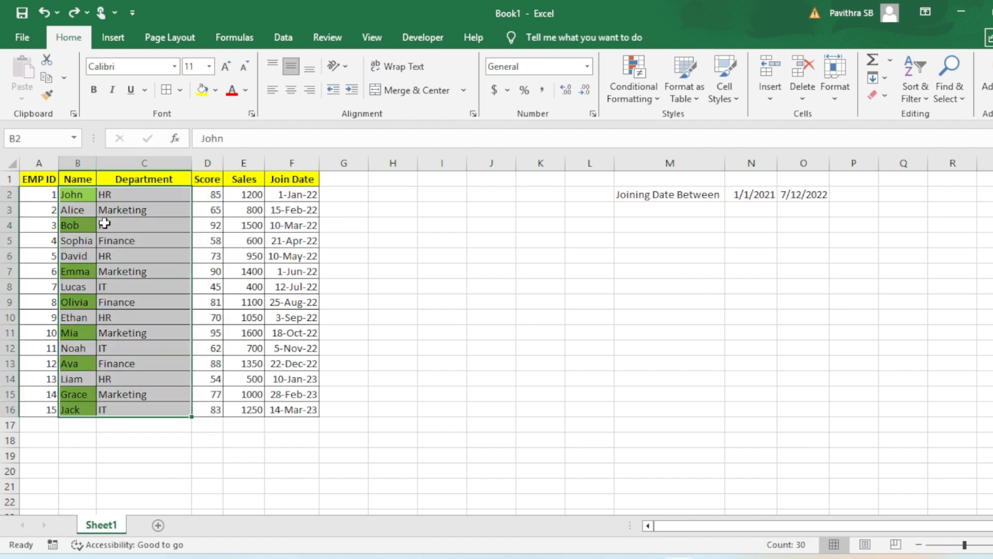
{"action": "left_click", "coordinate": [94, 194]}
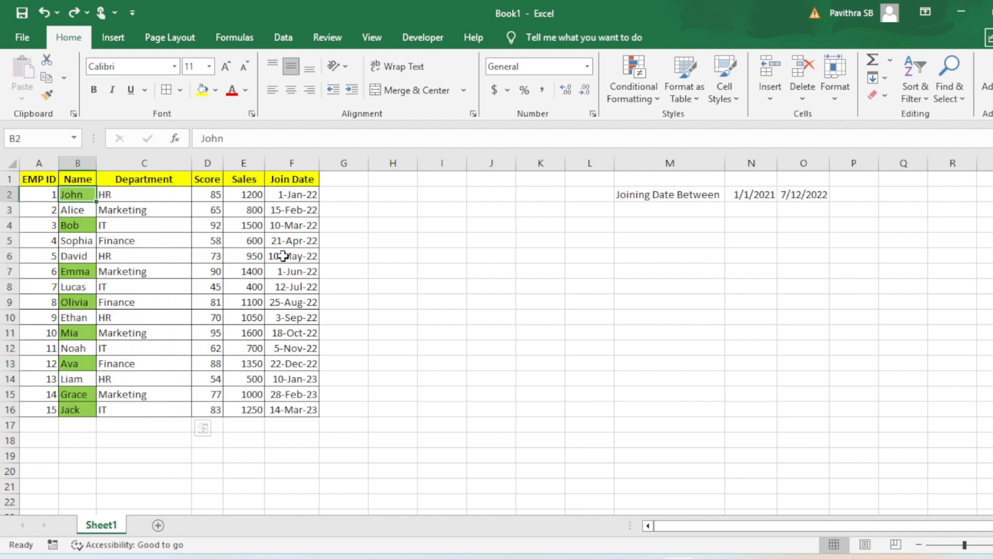
{"action": "left_click", "coordinate": [631, 98]}
{"action": "left_click", "coordinate": [652, 297]}
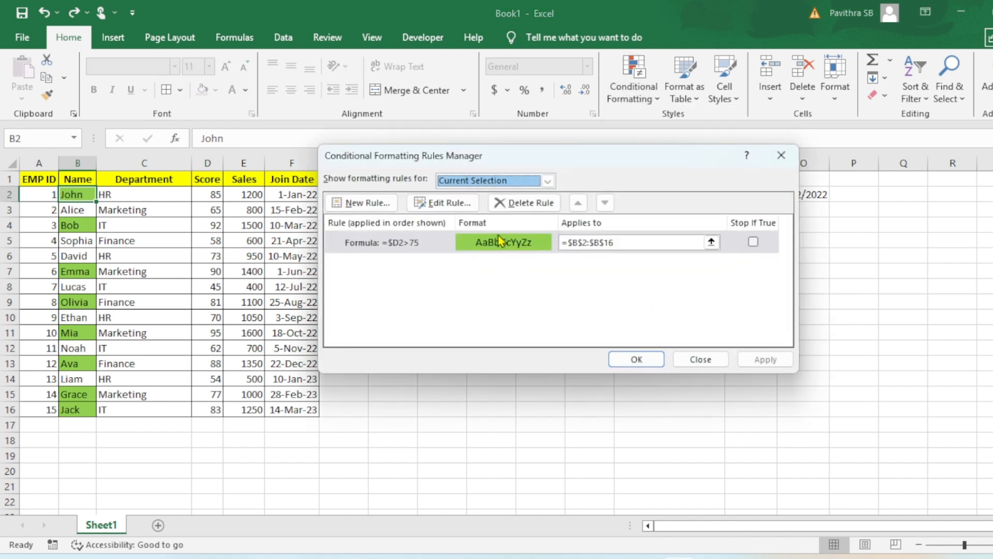
{"action": "left_click", "coordinate": [526, 205]}
{"action": "left_click", "coordinate": [765, 359]}
{"action": "left_click", "coordinate": [636, 359]}
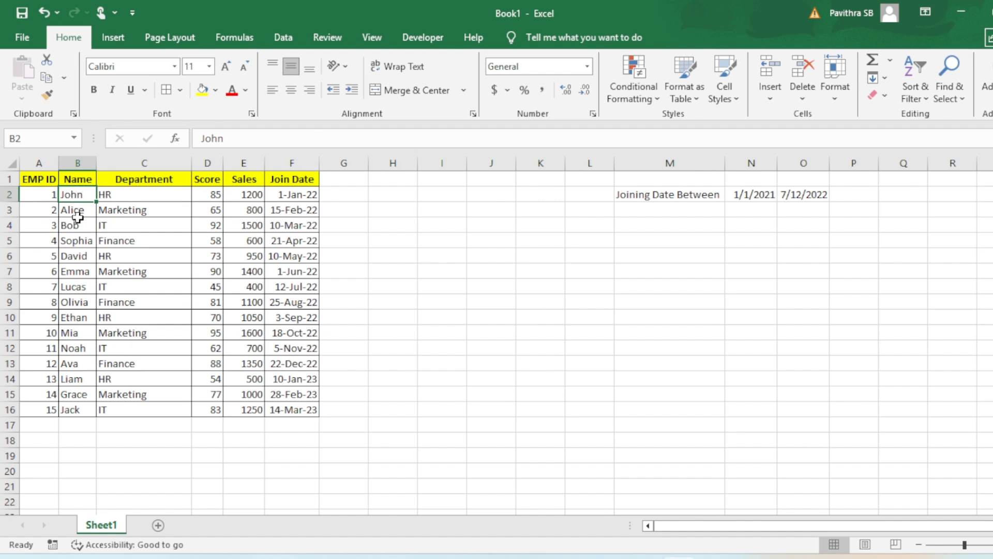
{"action": "left_click_drag", "start_coordinate": [30, 194], "coordinate": [262, 202]}
{"action": "left_click", "coordinate": [209, 196]}
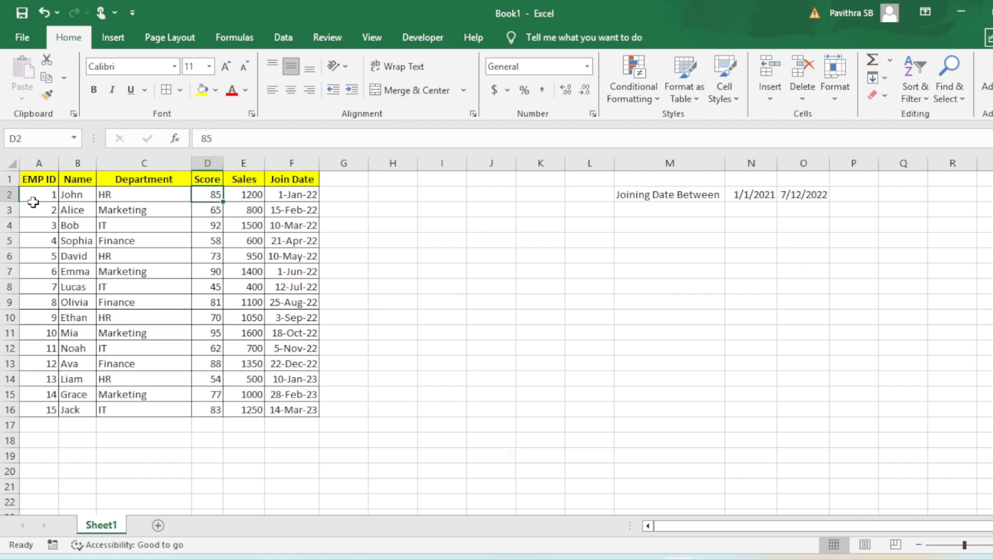
{"action": "left_click_drag", "start_coordinate": [32, 210], "coordinate": [290, 213]}
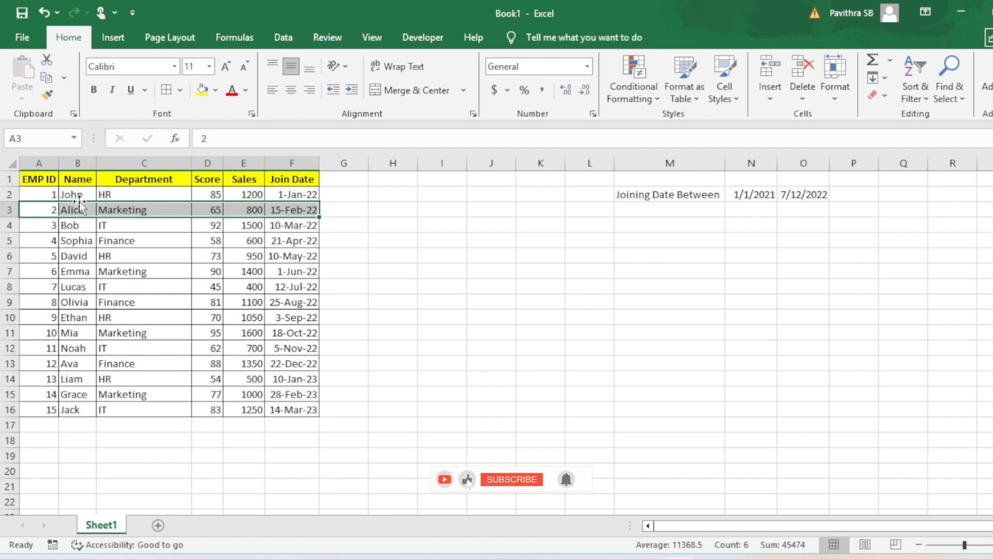
{"action": "left_click", "coordinate": [108, 209]}
{"action": "left_click", "coordinate": [47, 194]}
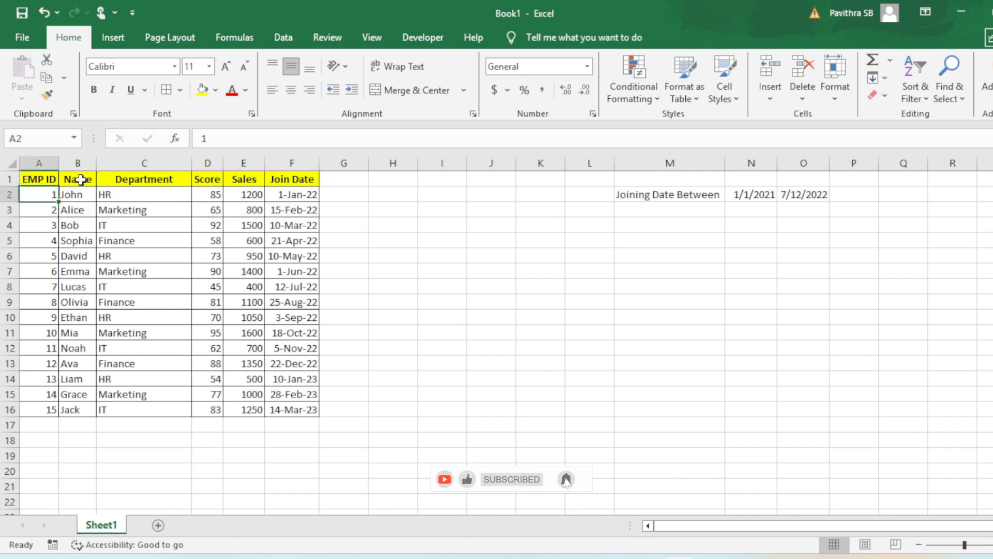
{"action": "left_click_drag", "start_coordinate": [80, 195], "coordinate": [81, 412]}
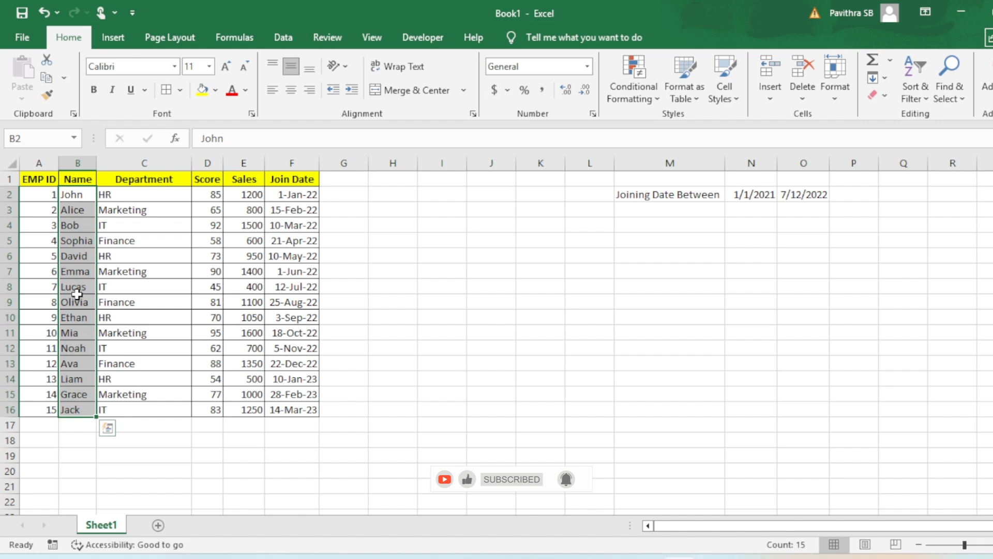
Step: Start a formula-based formatting rule for the whole data range A2:F16 with the formula =$D2>75
{"action": "left_click", "coordinate": [46, 195]}
{"action": "left_click_drag", "start_coordinate": [47, 195], "coordinate": [301, 409]}
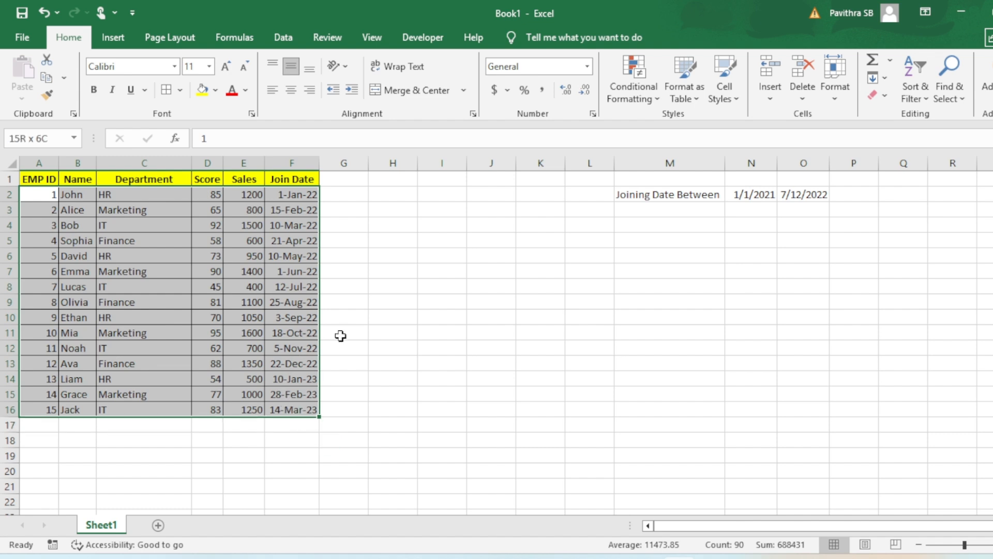
{"action": "left_click", "coordinate": [634, 97]}
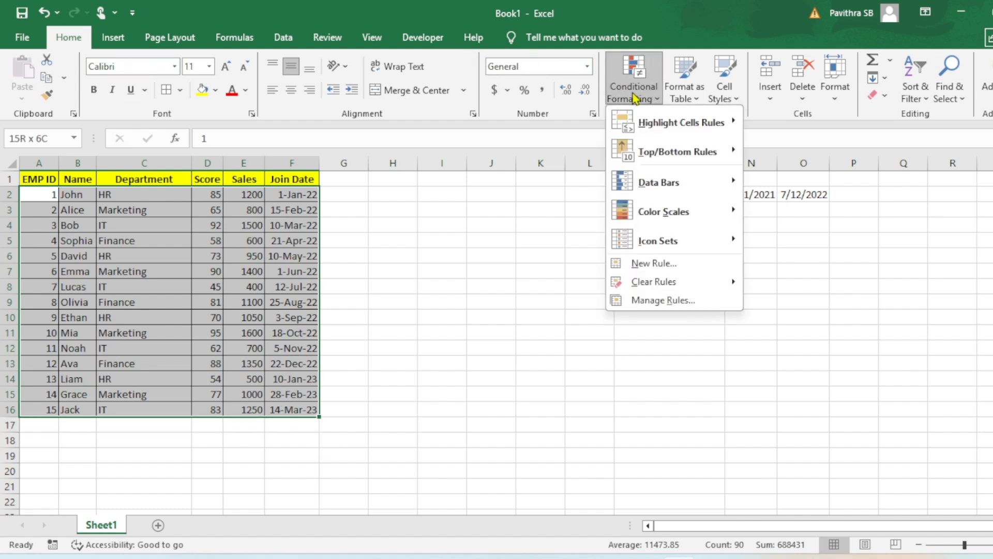
{"action": "left_click", "coordinate": [657, 264]}
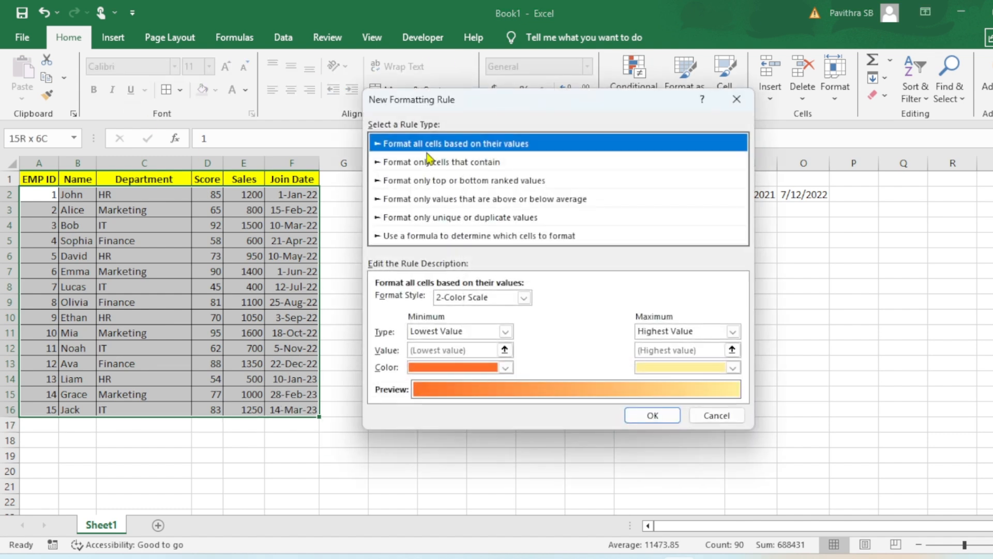
{"action": "left_click", "coordinate": [424, 237]}
{"action": "left_click", "coordinate": [454, 300]}
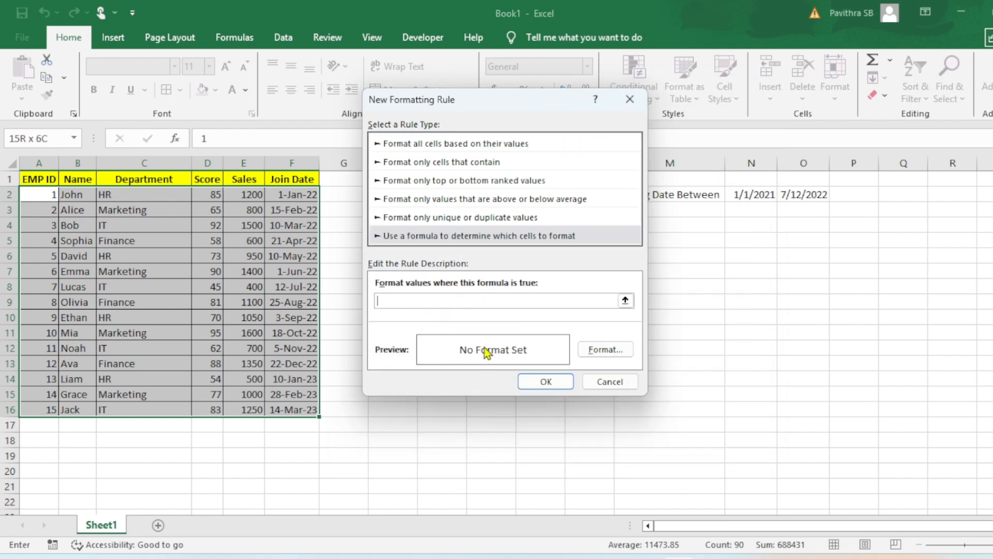
{"action": "type", "text": "=d"}
{"action": "key", "text": "BackSpace"}
{"action": "type", "text": "D2"}
{"action": "type", "text": "$"}
{"action": "left_click", "coordinate": [399, 301]}
{"action": "type", "text": ">75"}
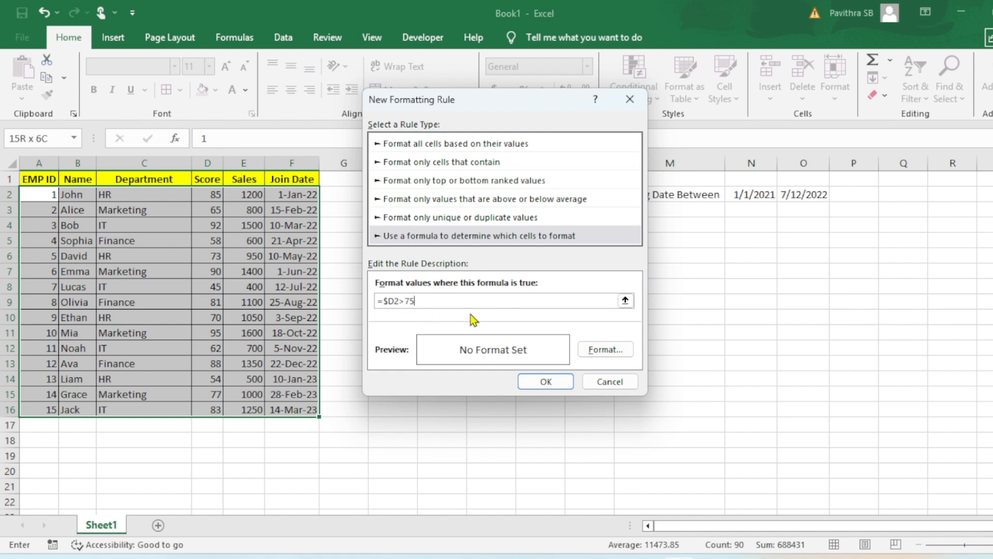
Step: Give the =$D2>75 rule a light green background fill and apply it to the table rows
{"action": "left_click", "coordinate": [600, 349]}
{"action": "left_click", "coordinate": [438, 223]}
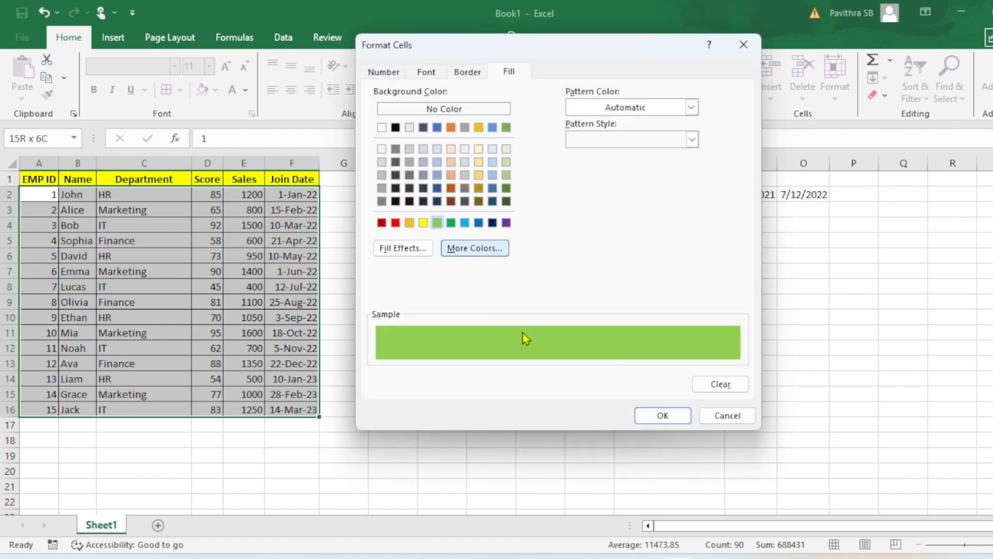
{"action": "left_click", "coordinate": [663, 416]}
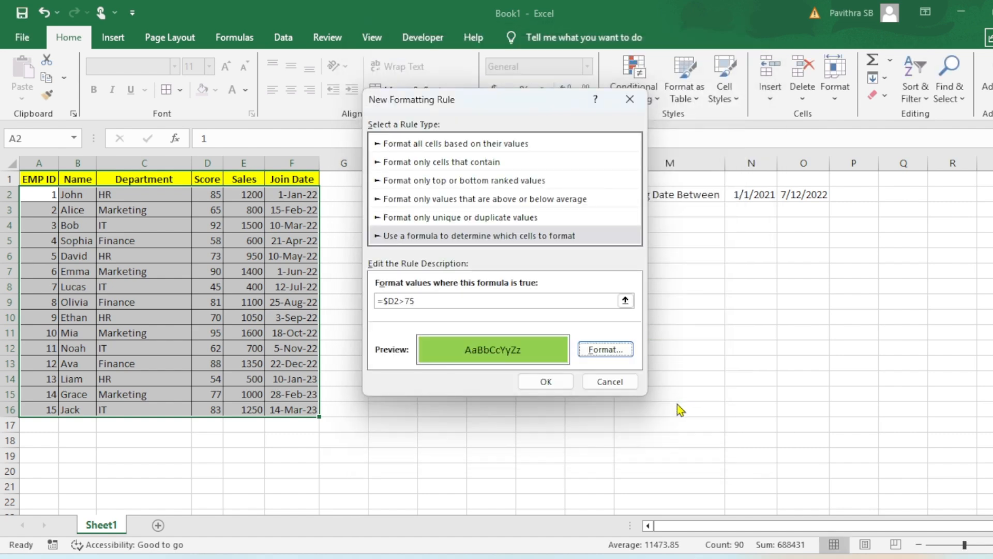
{"action": "left_click", "coordinate": [549, 384]}
{"action": "left_click", "coordinate": [540, 348]}
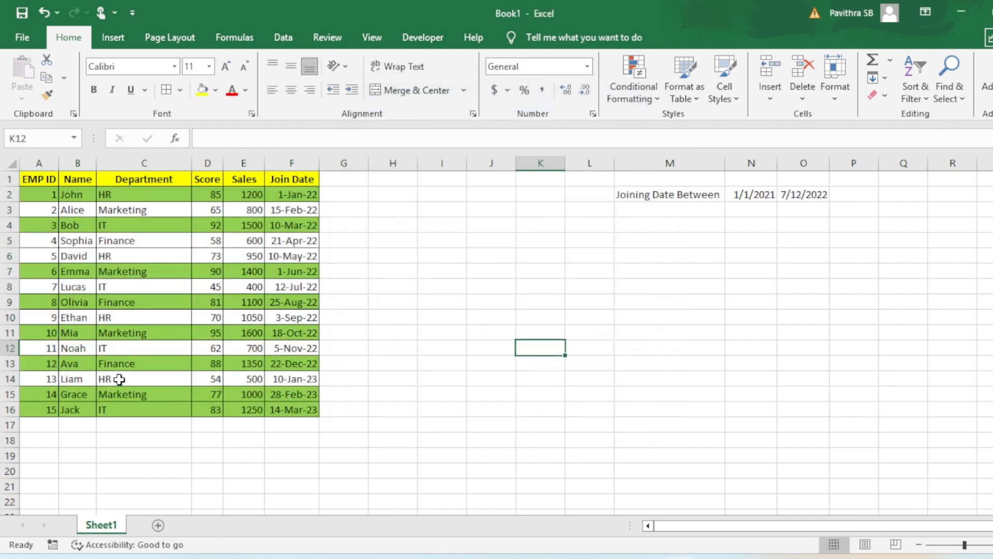
Step: Test the row highlighting by setting the Score in D9 to 74, check row 9, and undo the change
{"action": "left_click", "coordinate": [211, 303]}
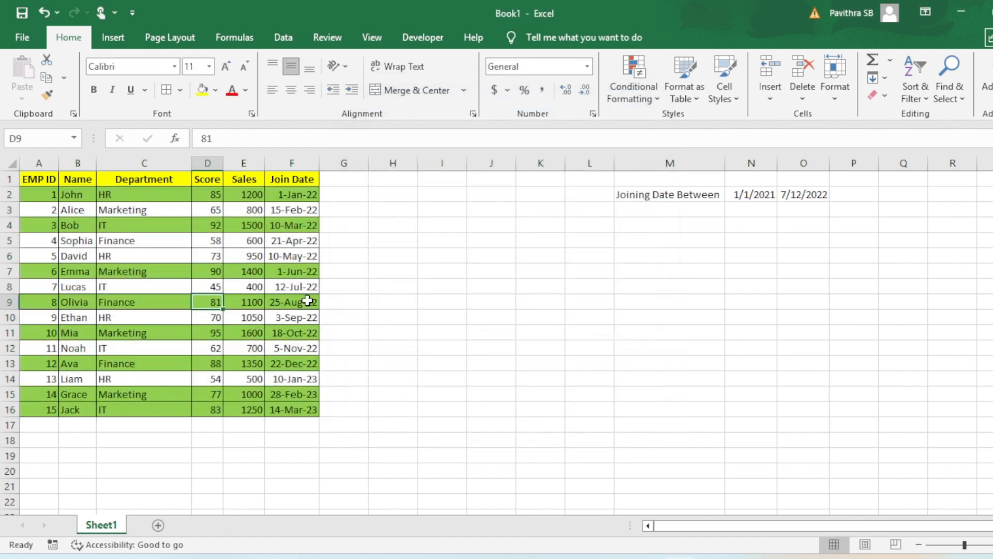
{"action": "type", "text": "74"}
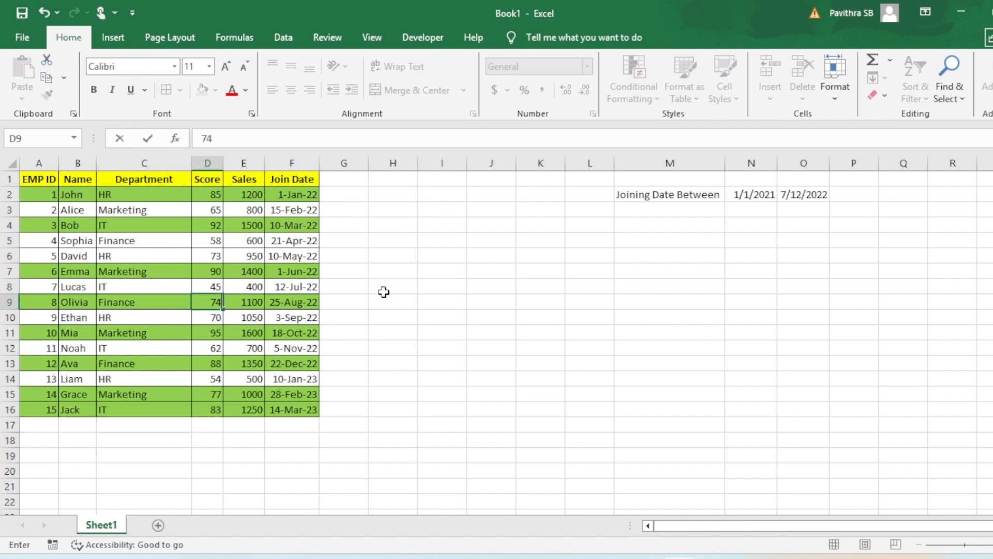
{"action": "key", "text": "Return"}
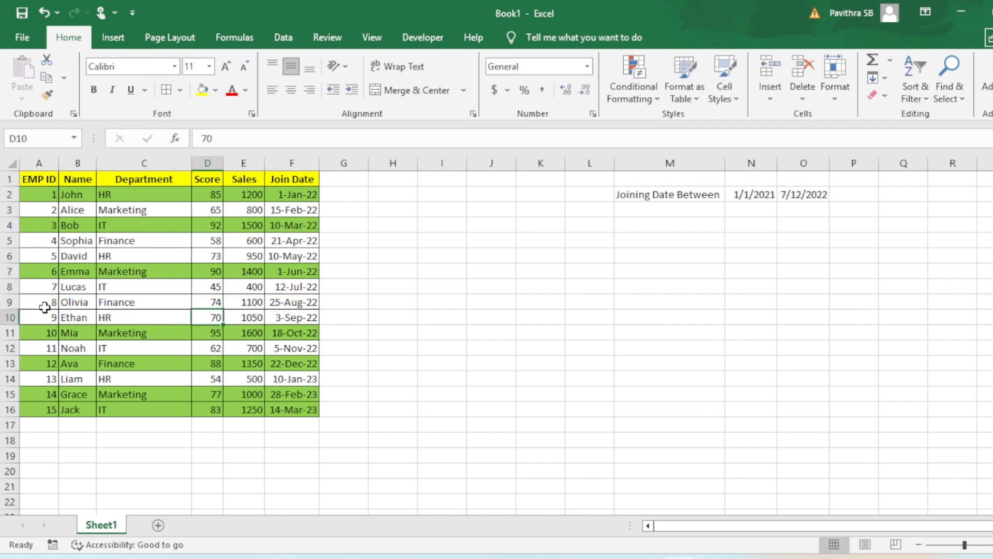
{"action": "left_click_drag", "start_coordinate": [44, 307], "coordinate": [271, 302]}
{"action": "key", "text": "ctrl+z"}
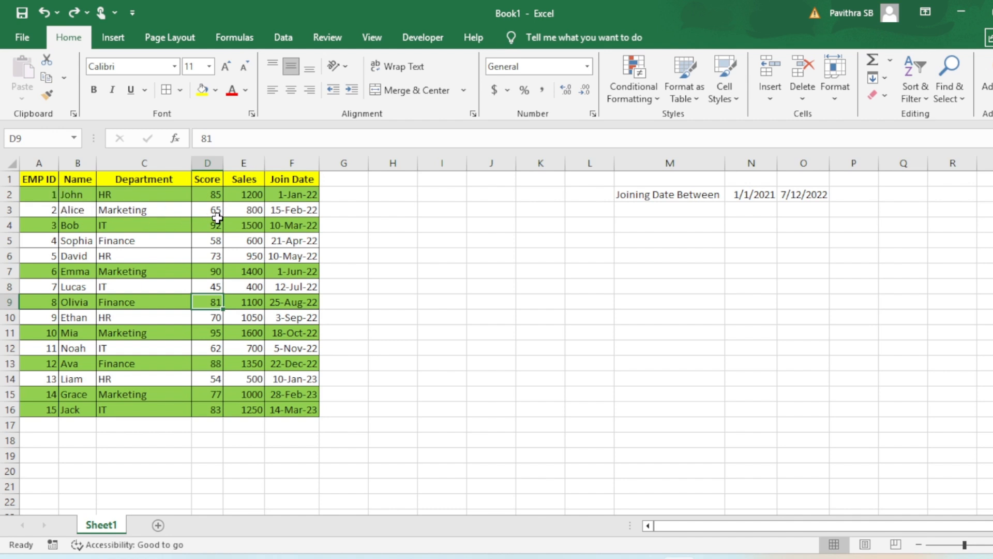
Step: Start a second formula-based formatting rule for A2:F16 with the formula =$D2<75
{"action": "left_click_drag", "start_coordinate": [38, 195], "coordinate": [287, 410]}
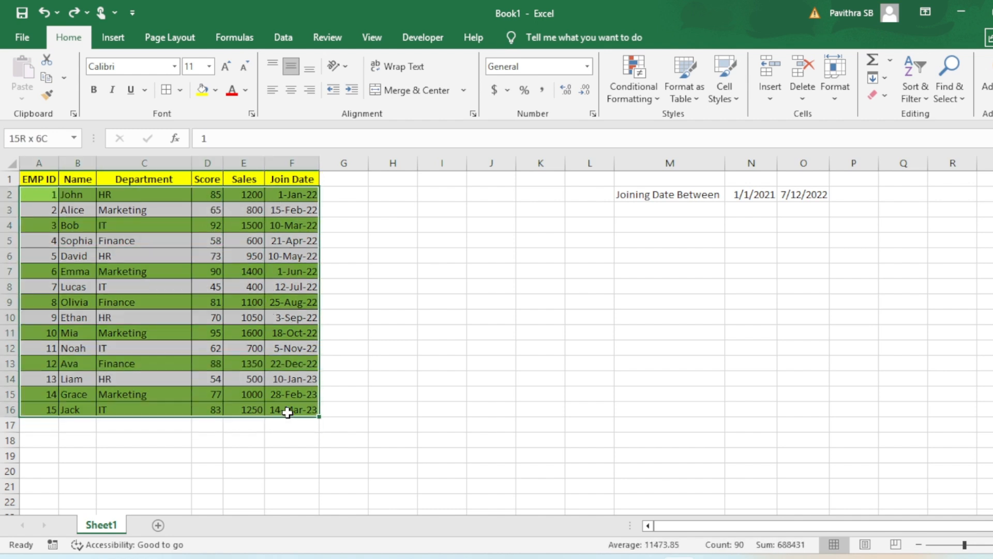
{"action": "left_click", "coordinate": [642, 96]}
{"action": "left_click", "coordinate": [645, 269]}
{"action": "left_click", "coordinate": [389, 218]}
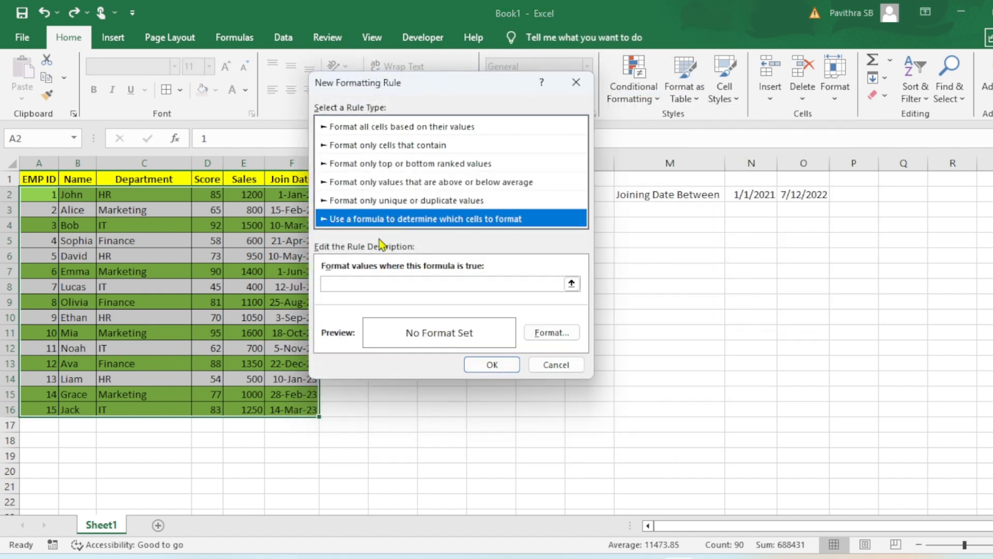
{"action": "left_click", "coordinate": [364, 282]}
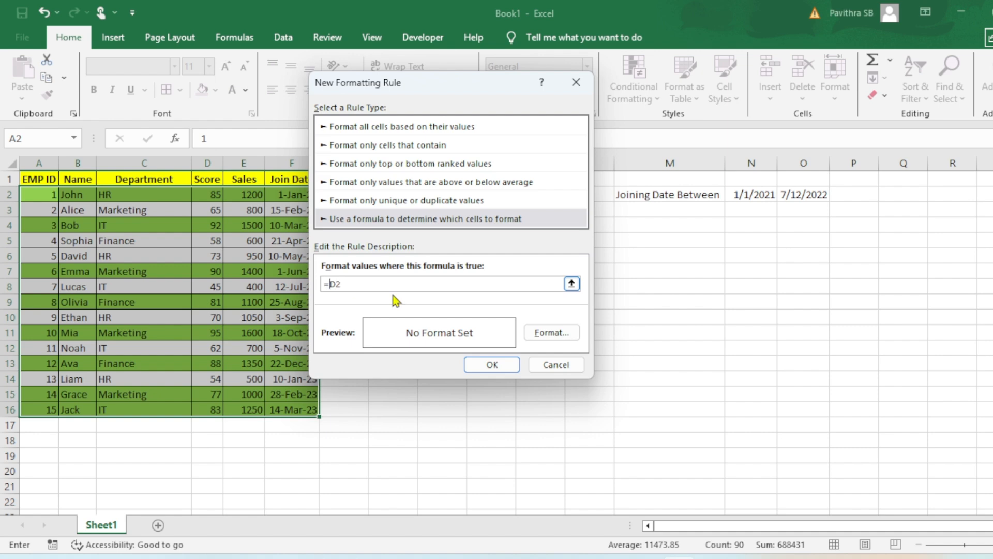
{"action": "type", "text": "$D2<75"}
Step: Give the =$D2<75 rule an orange background fill and apply it to the table rows
{"action": "left_click", "coordinate": [571, 335]}
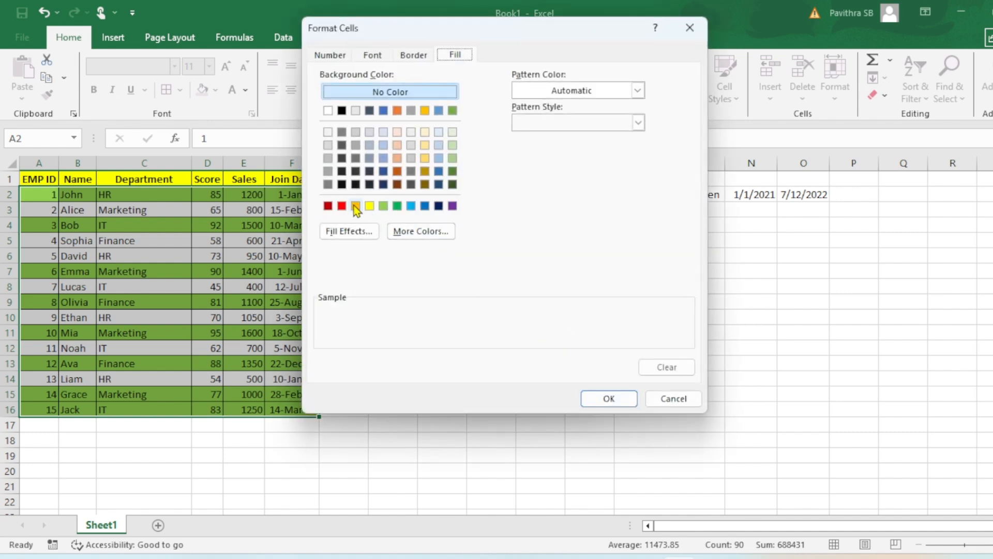
{"action": "left_click", "coordinate": [356, 206]}
{"action": "left_click", "coordinate": [613, 400]}
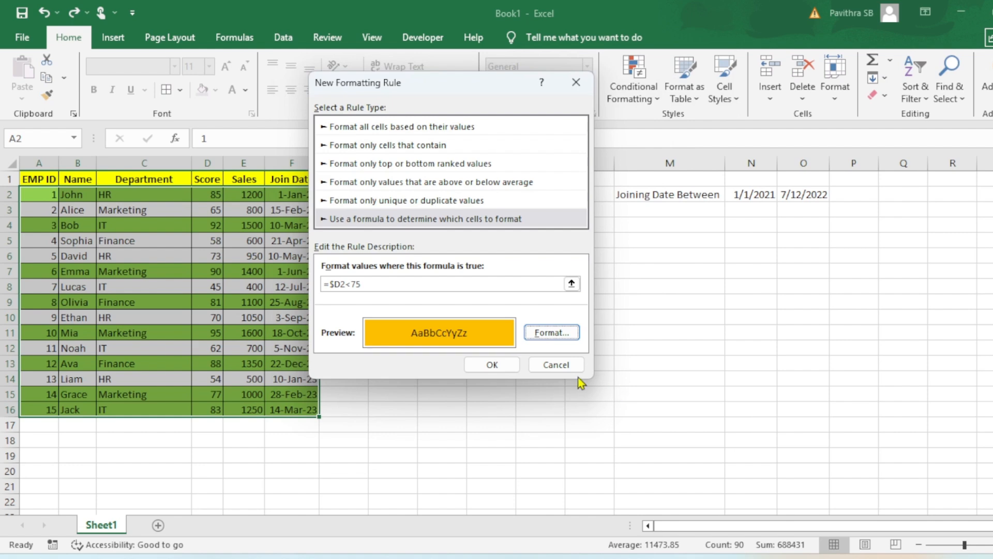
{"action": "left_click", "coordinate": [492, 365]}
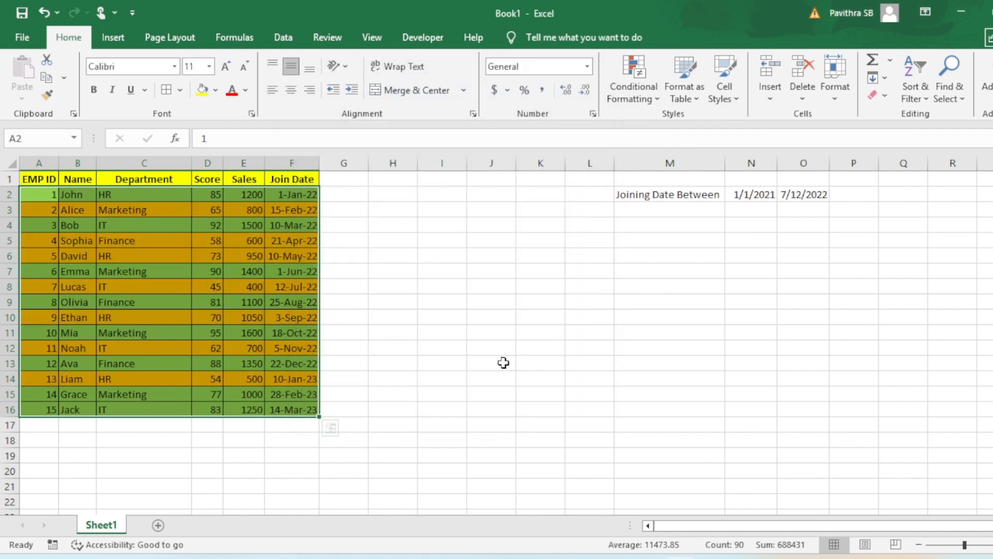
Step: Test the row highlighting by entering Scores of 75 and 76 in D3, and undo the 76 entry
{"action": "left_click", "coordinate": [380, 268]}
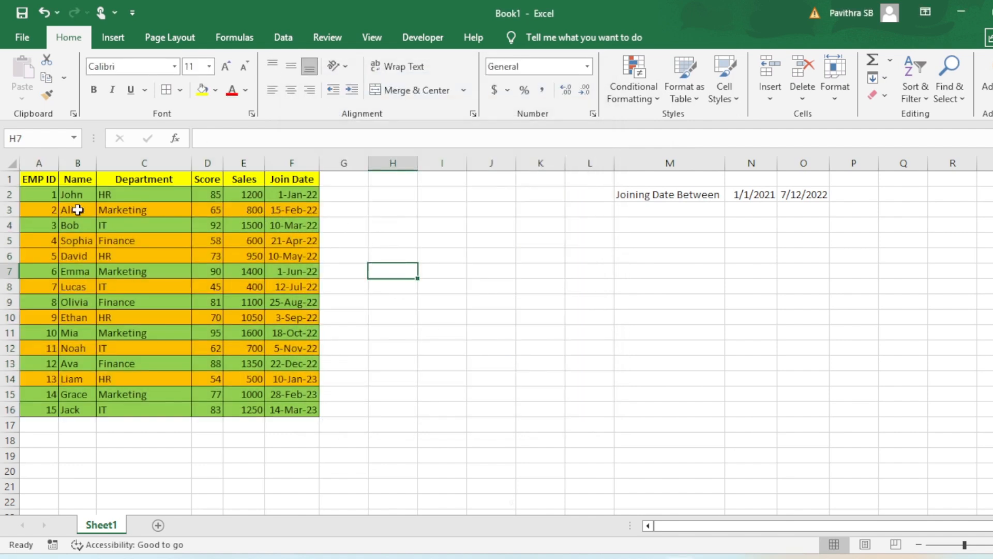
{"action": "left_click", "coordinate": [222, 210]}
{"action": "type", "text": "75"}
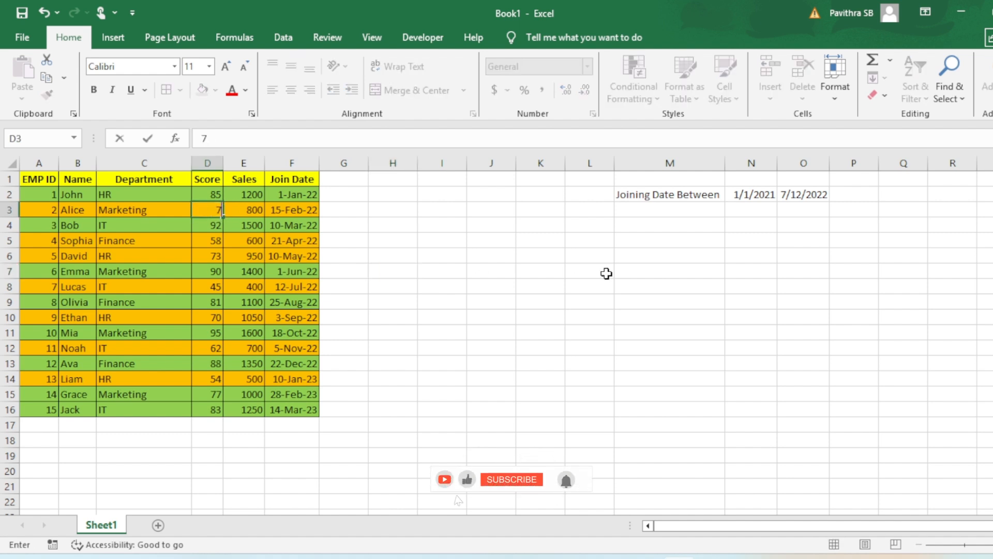
{"action": "key", "text": "Return"}
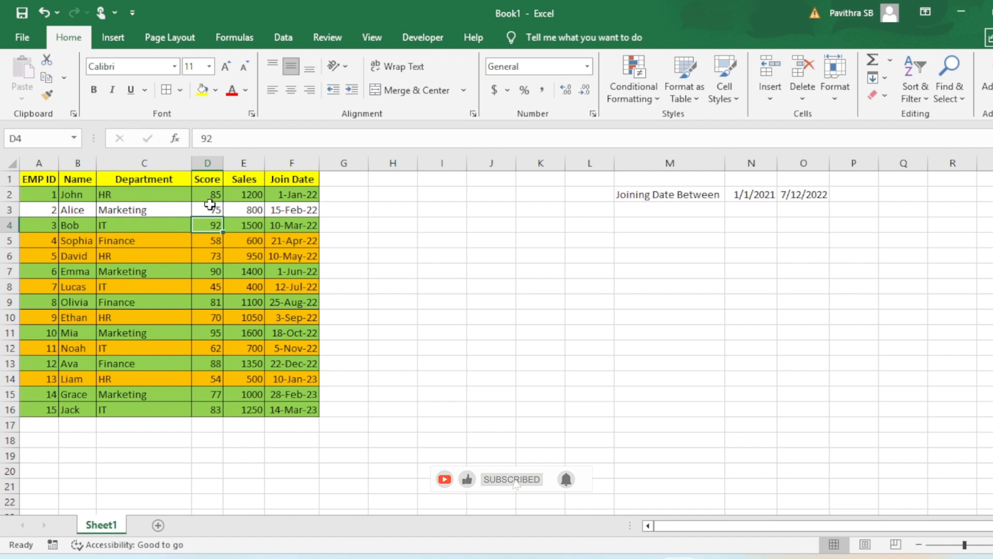
{"action": "left_click", "coordinate": [211, 209]}
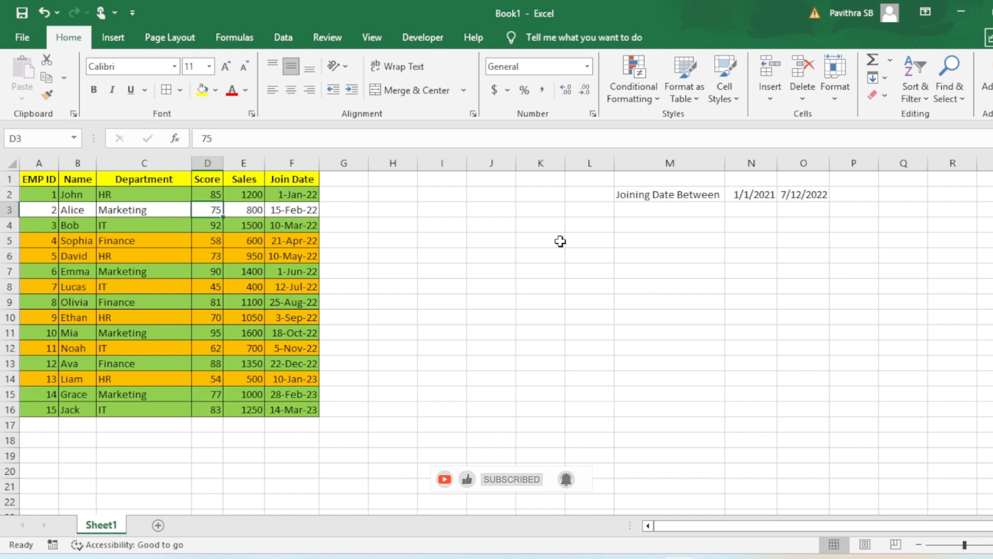
{"action": "type", "text": "76"}
{"action": "key", "text": "Return"}
{"action": "key", "text": "Up"}
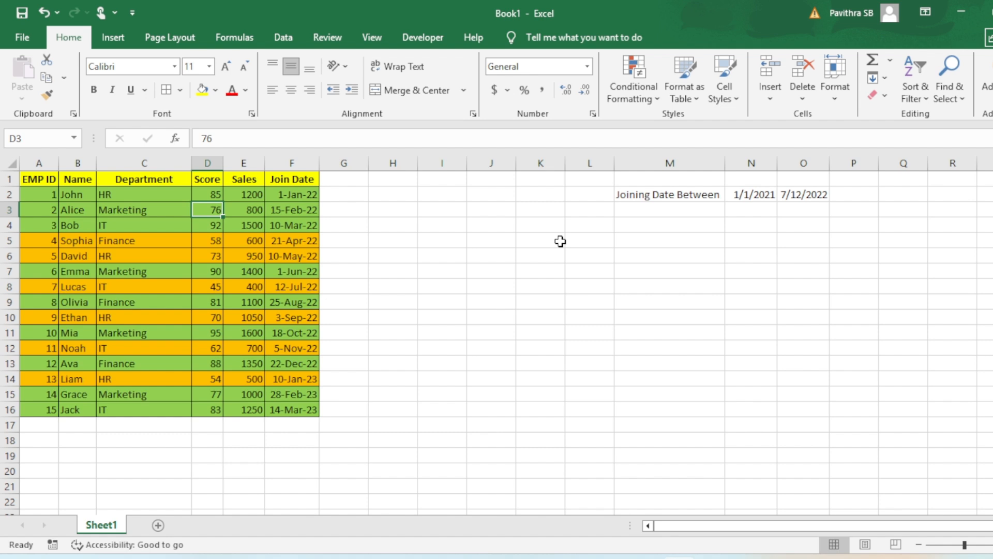
{"action": "key", "text": "ctrl+z"}
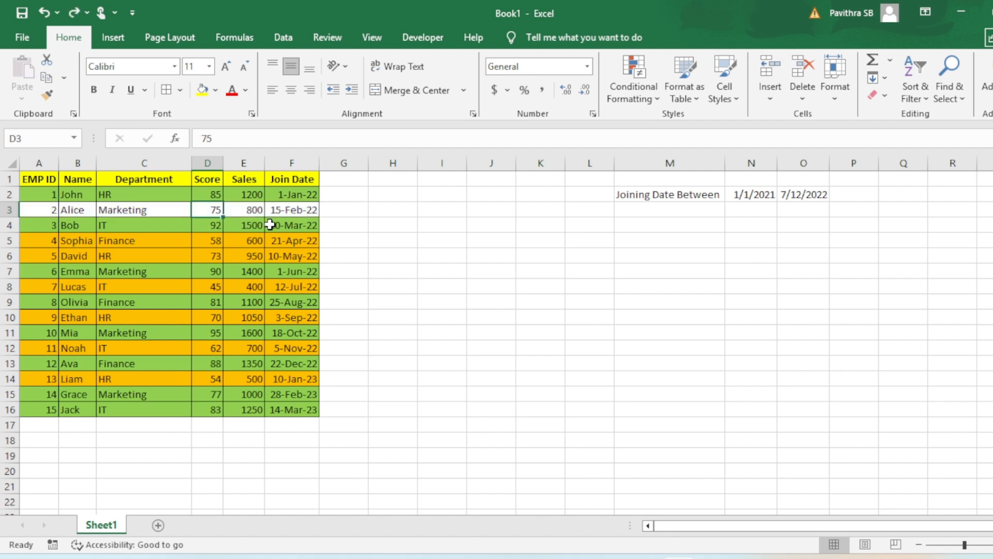
Step: Edit the =$D2<75 formatting rule for A2:F16 so its formula reads =$D2<=75, and apply it
{"action": "left_click_drag", "start_coordinate": [248, 301], "coordinate": [288, 411]}
{"action": "left_click", "coordinate": [651, 103]}
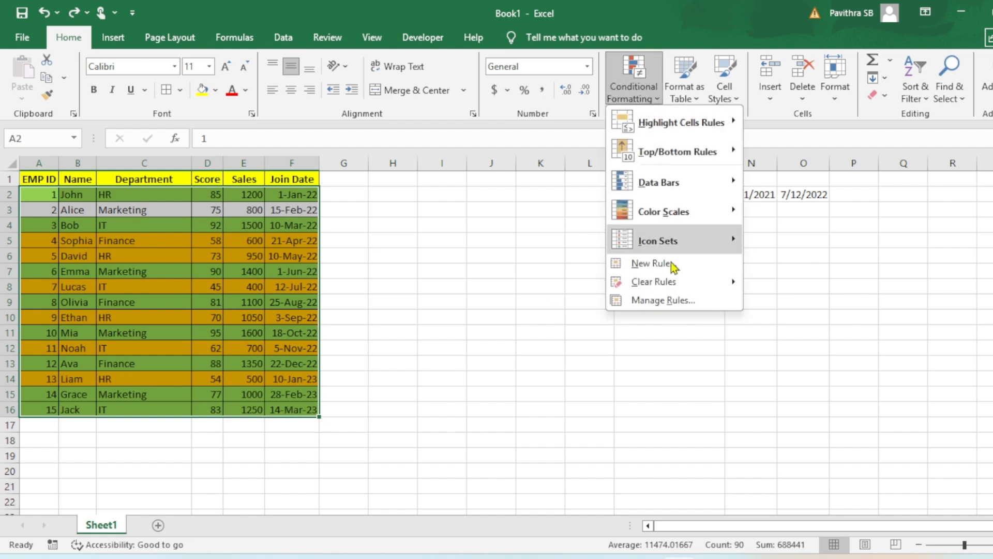
{"action": "left_click", "coordinate": [668, 299]}
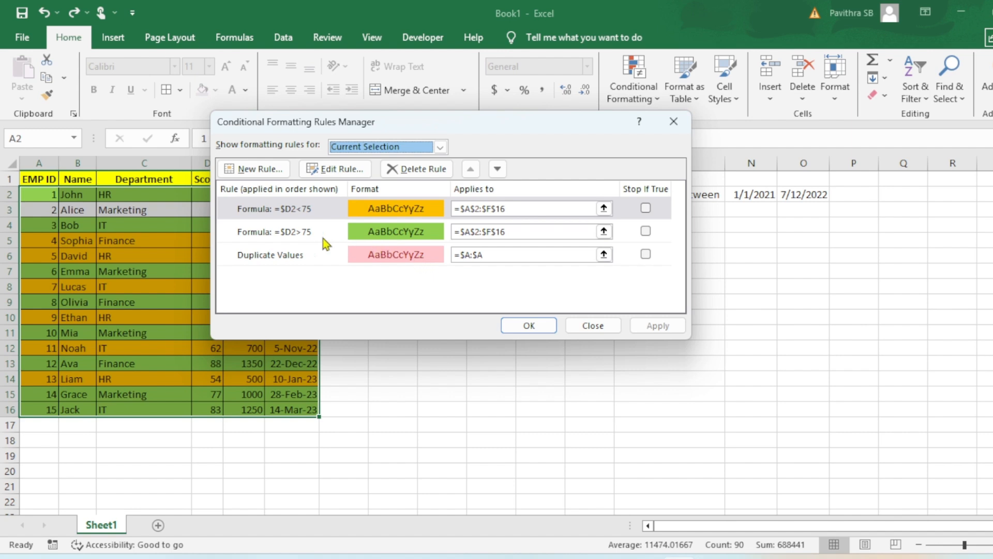
{"action": "left_click", "coordinate": [397, 218]}
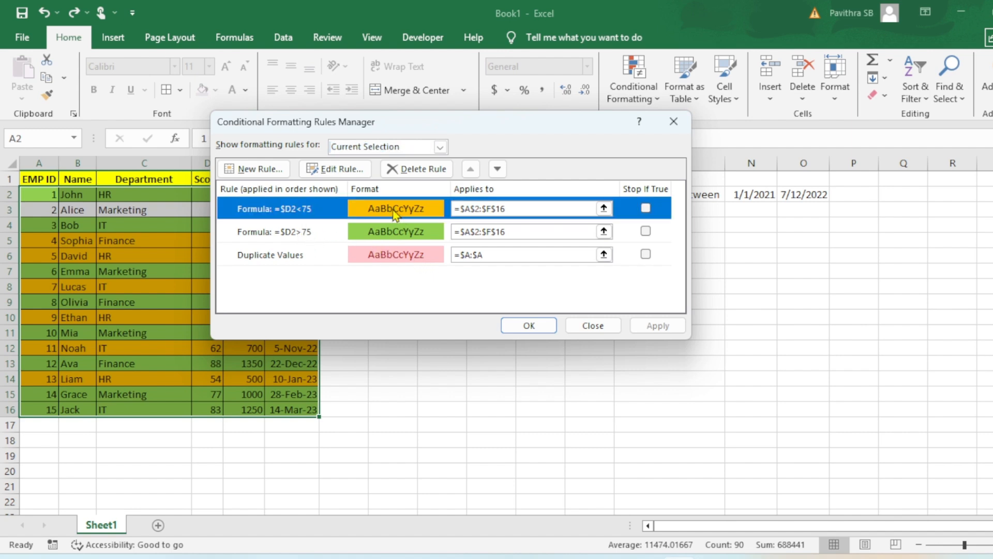
{"action": "left_click", "coordinate": [335, 168]}
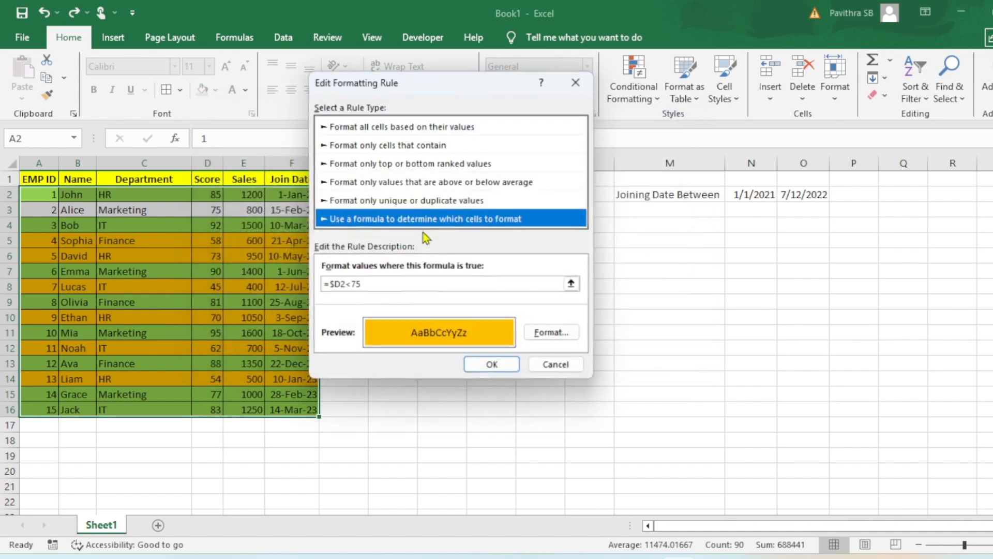
{"action": "left_click", "coordinate": [352, 285]}
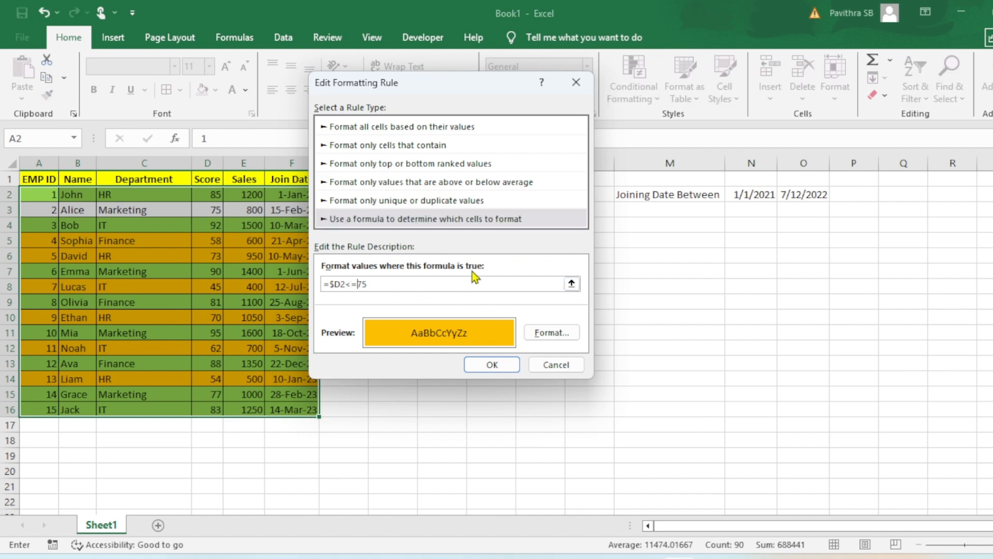
{"action": "left_click", "coordinate": [493, 369]}
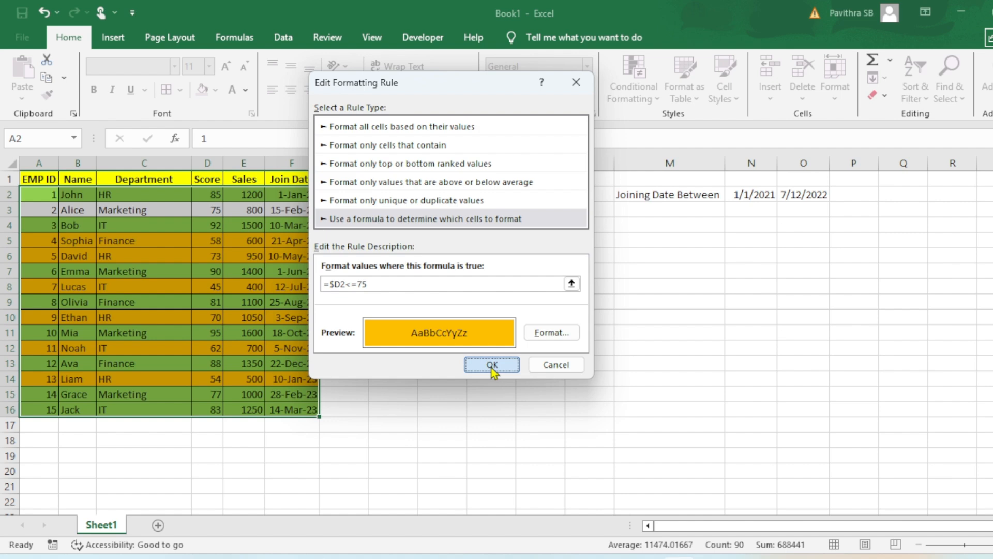
{"action": "left_click", "coordinate": [492, 365]}
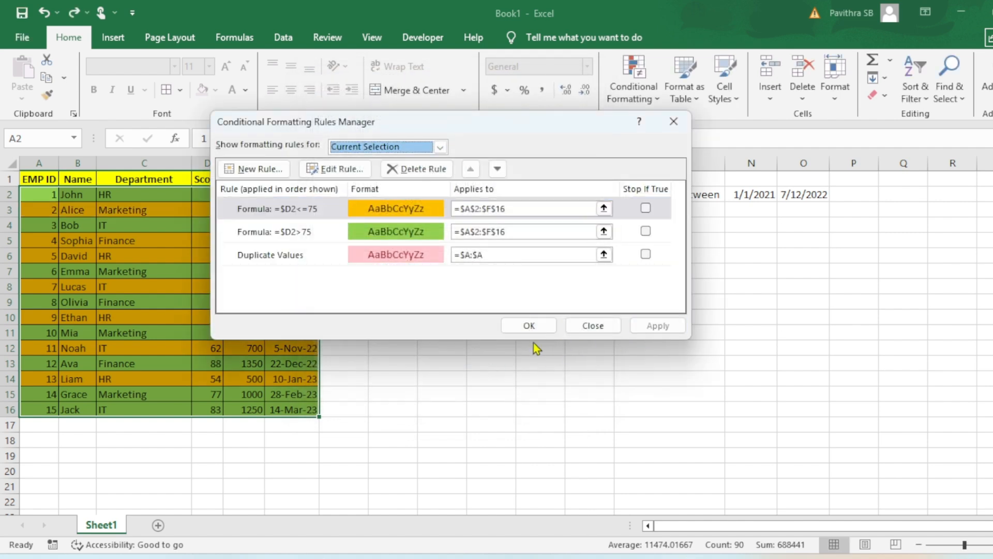
{"action": "left_click", "coordinate": [529, 326]}
Step: Test the edited rule by setting the Score in D3 to 74, try 76, and undo the 76 entry
{"action": "left_click", "coordinate": [213, 208]}
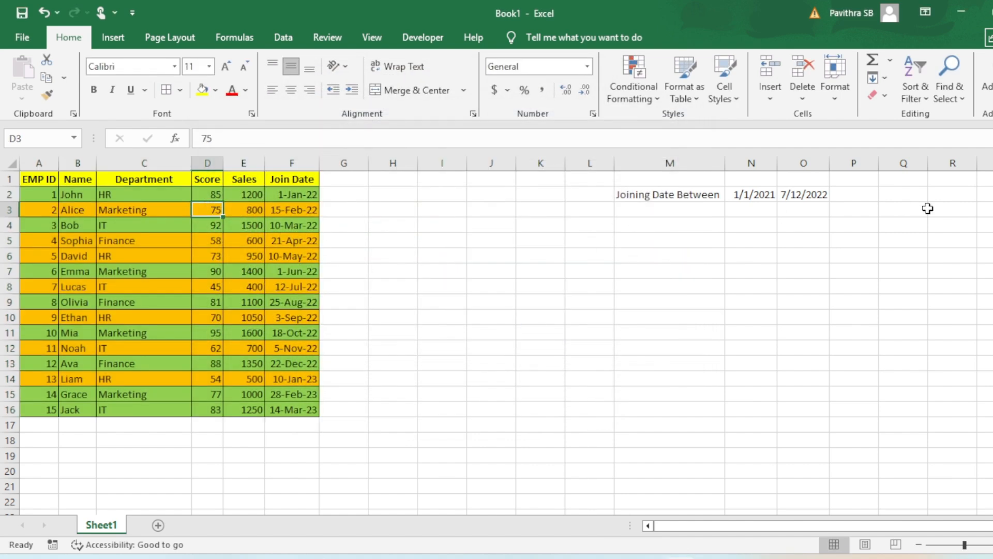
{"action": "type", "text": "7"}
{"action": "key", "text": "Return"}
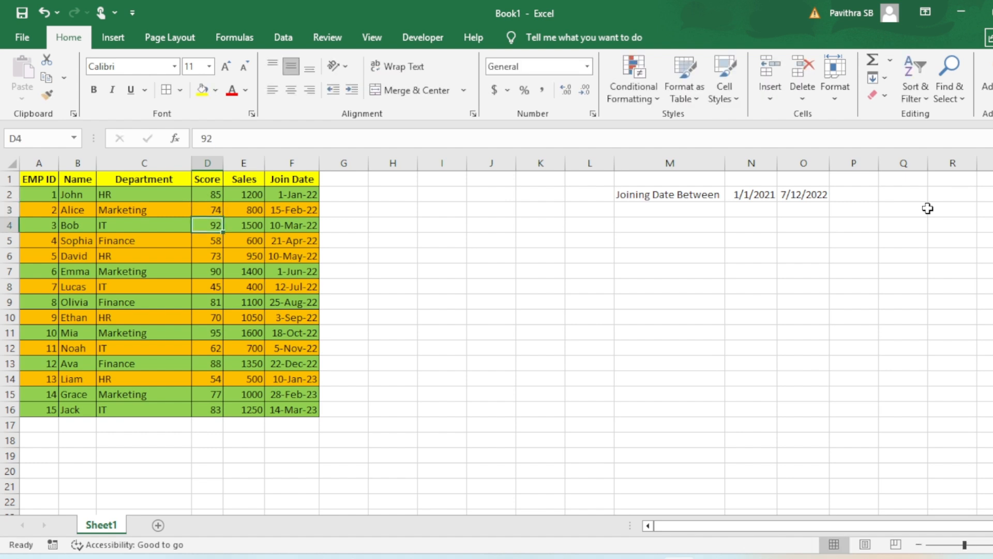
{"action": "key", "text": "Up"}
{"action": "type", "text": "76"}
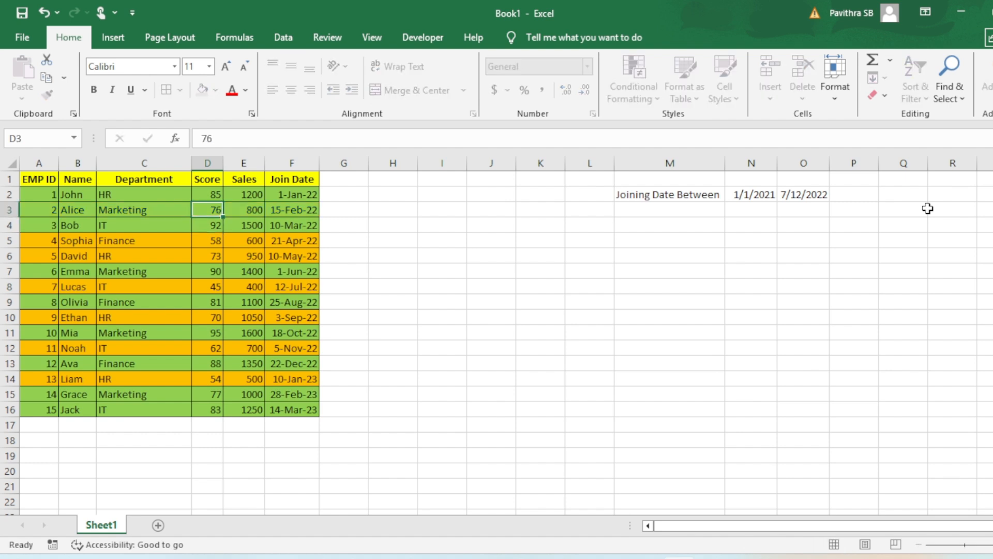
{"action": "key", "text": "Return"}
{"action": "key", "text": "Up"}
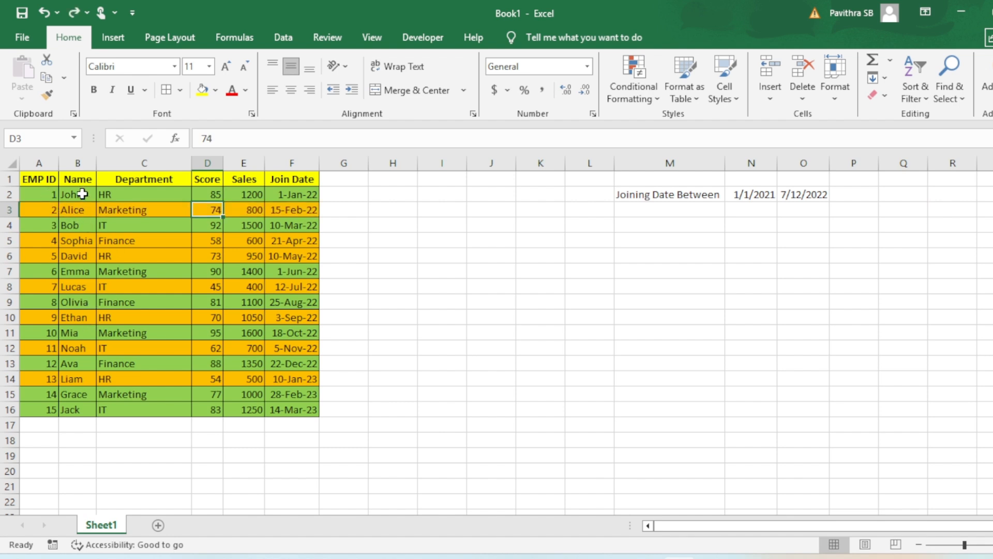
Step: Delete every conditional formatting rule from the table range A2:F16 and apply the removal
{"action": "left_click_drag", "start_coordinate": [104, 194], "coordinate": [292, 303]}
{"action": "left_click_drag", "start_coordinate": [32, 200], "coordinate": [309, 414]}
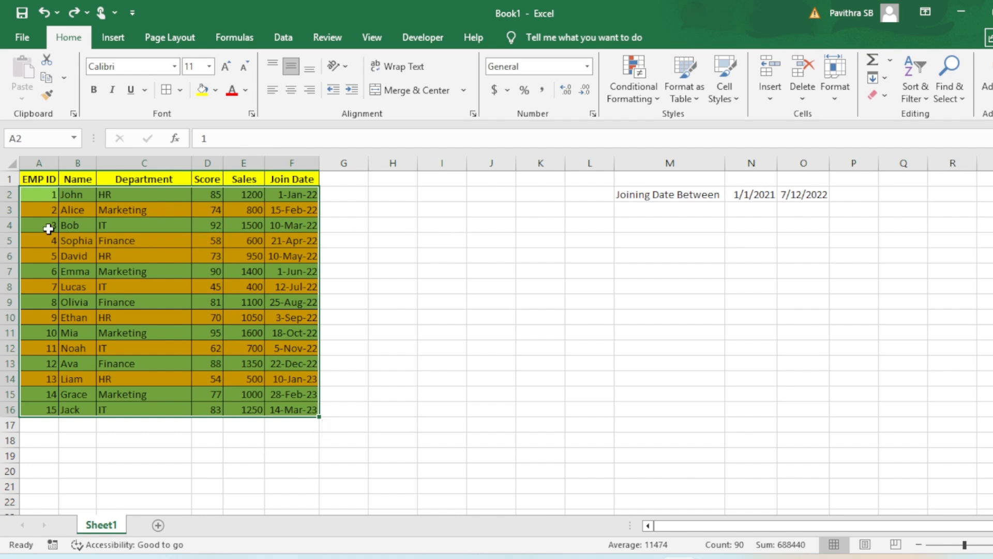
{"action": "left_click", "coordinate": [85, 211]}
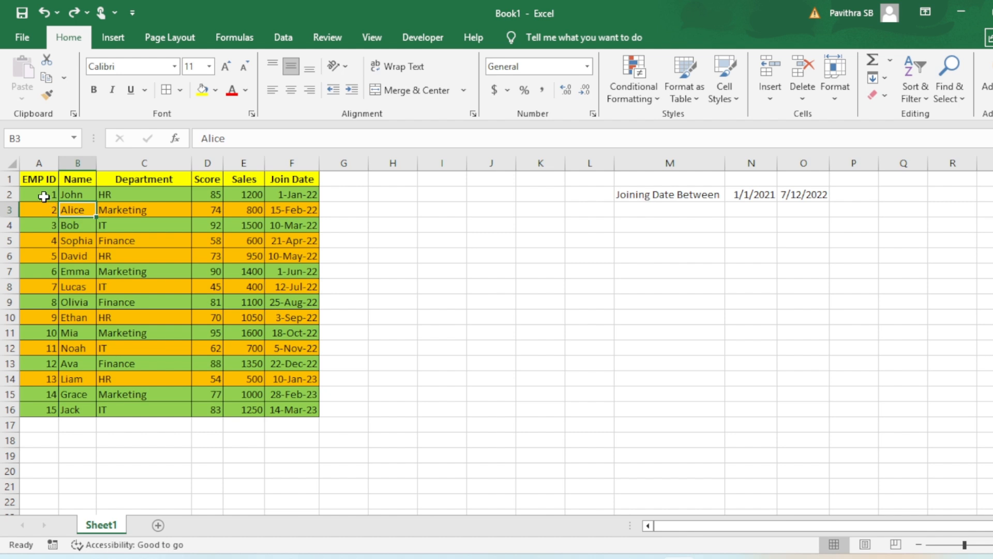
{"action": "left_click_drag", "start_coordinate": [42, 195], "coordinate": [286, 409]}
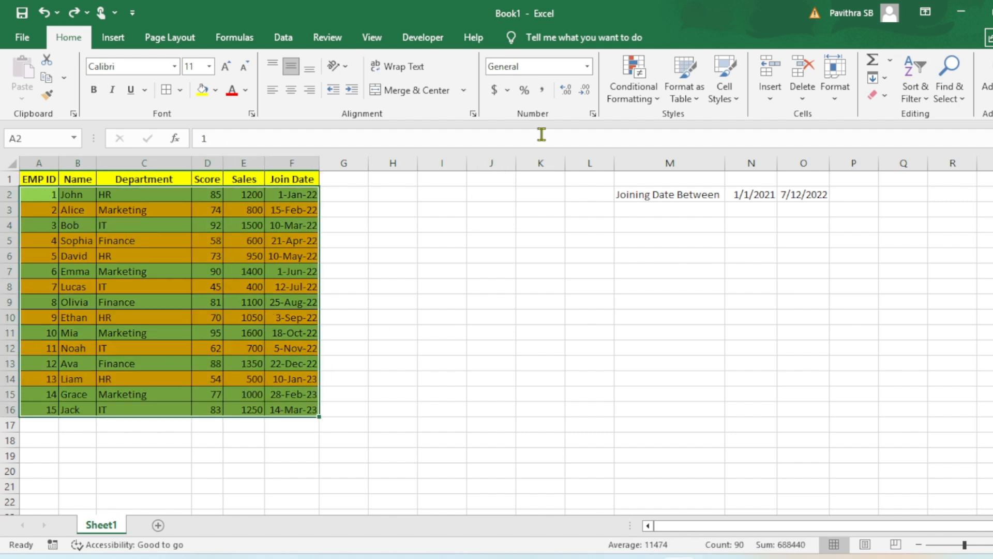
{"action": "left_click", "coordinate": [660, 95]}
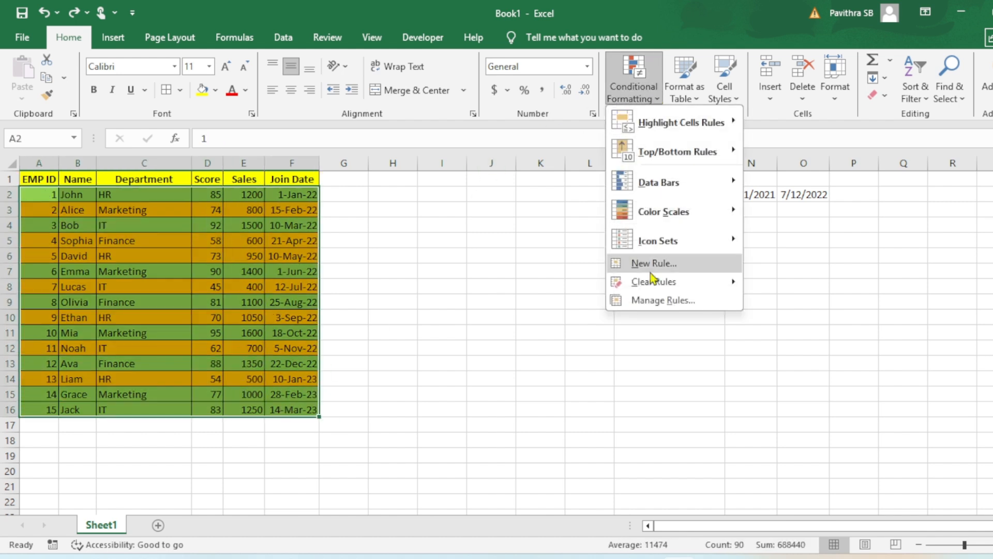
{"action": "left_click", "coordinate": [653, 302]}
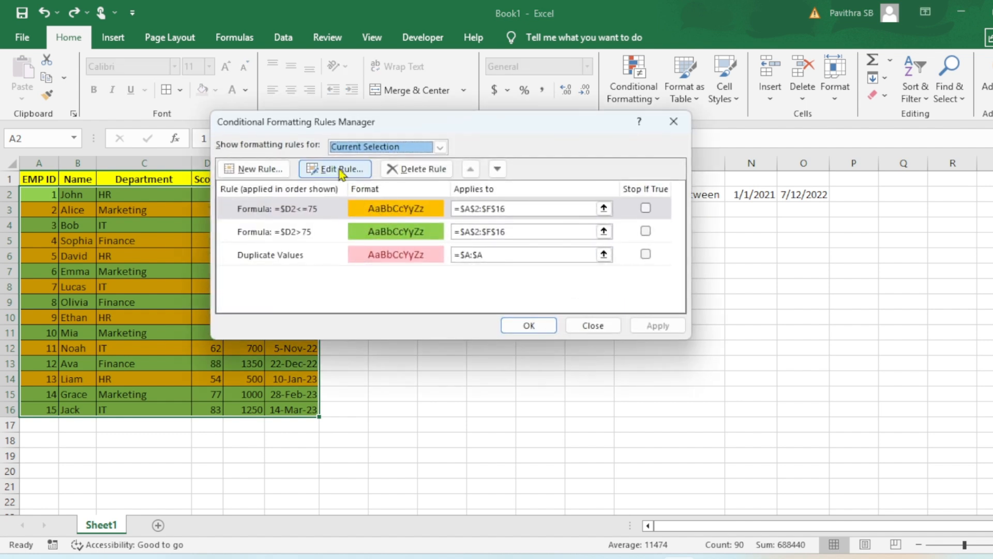
{"action": "left_click", "coordinate": [414, 170]}
{"action": "left_click", "coordinate": [415, 169]}
{"action": "left_click", "coordinate": [415, 170]}
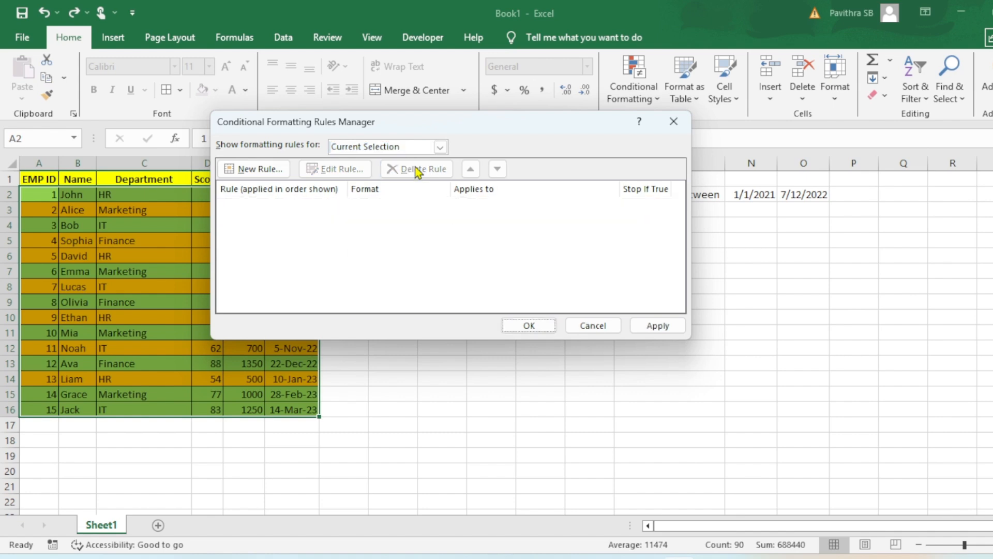
{"action": "left_click", "coordinate": [658, 325]}
{"action": "left_click", "coordinate": [529, 325]}
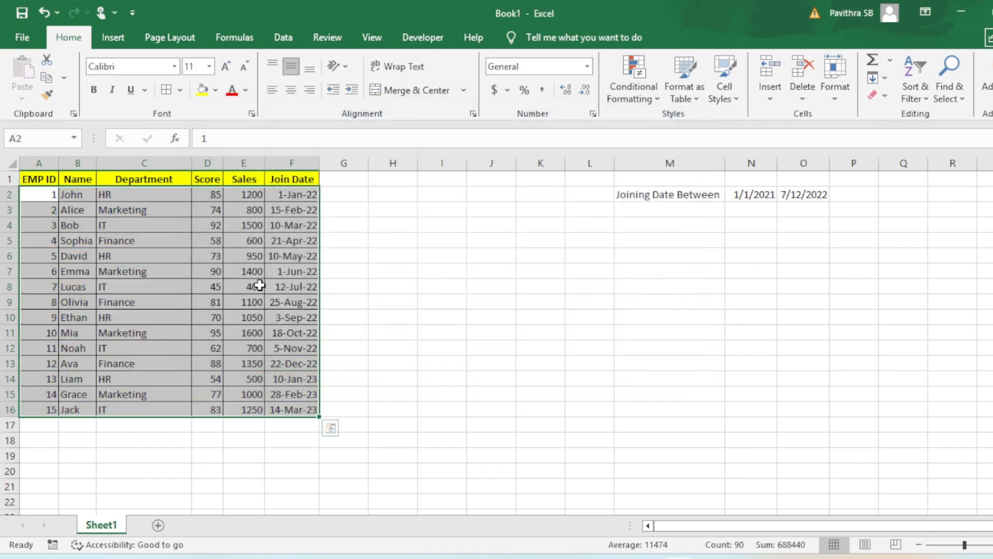
Step: Examine the cleared table, its Join Date column and the Joining Date Between limits in N2 and O2
{"action": "left_click", "coordinate": [254, 286]}
{"action": "left_click_drag", "start_coordinate": [48, 193], "coordinate": [289, 406]}
{"action": "left_click", "coordinate": [343, 255]}
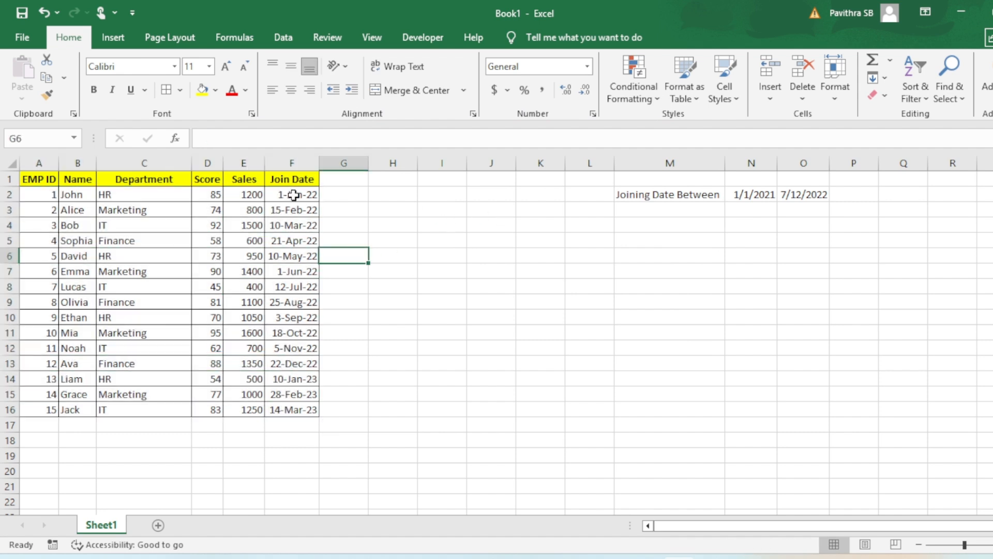
{"action": "left_click_drag", "start_coordinate": [289, 194], "coordinate": [293, 400]}
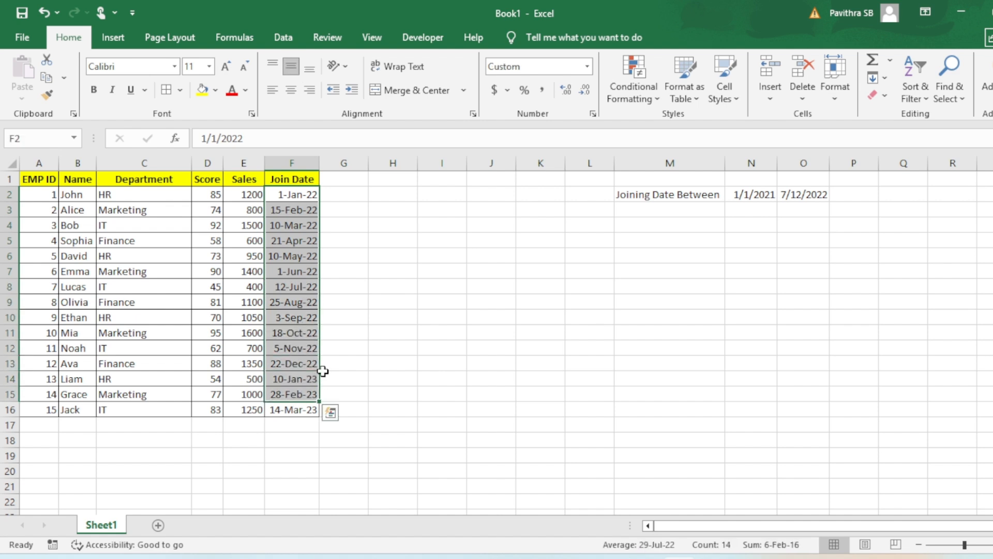
{"action": "left_click_drag", "start_coordinate": [285, 194], "coordinate": [281, 270]}
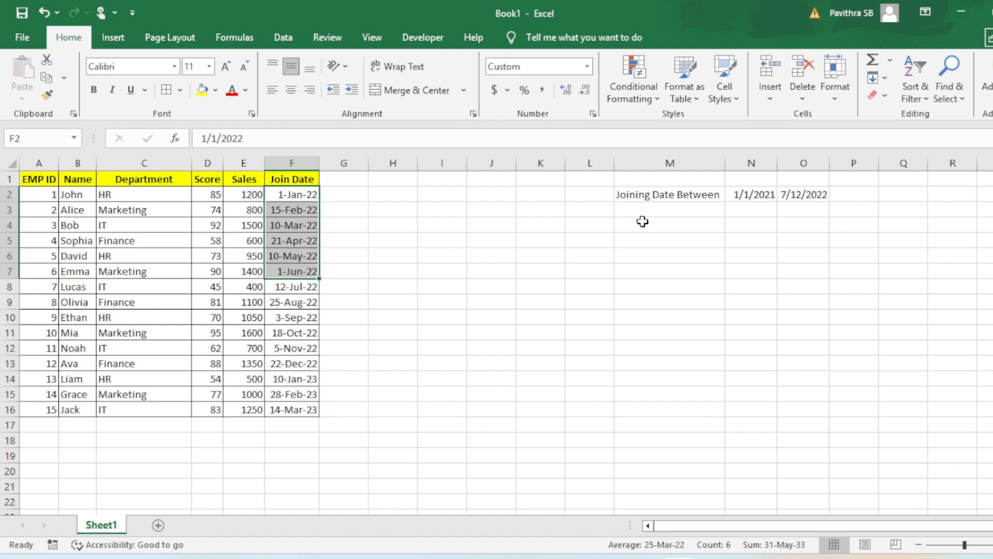
{"action": "left_click", "coordinate": [666, 197]}
{"action": "left_click", "coordinate": [766, 198]}
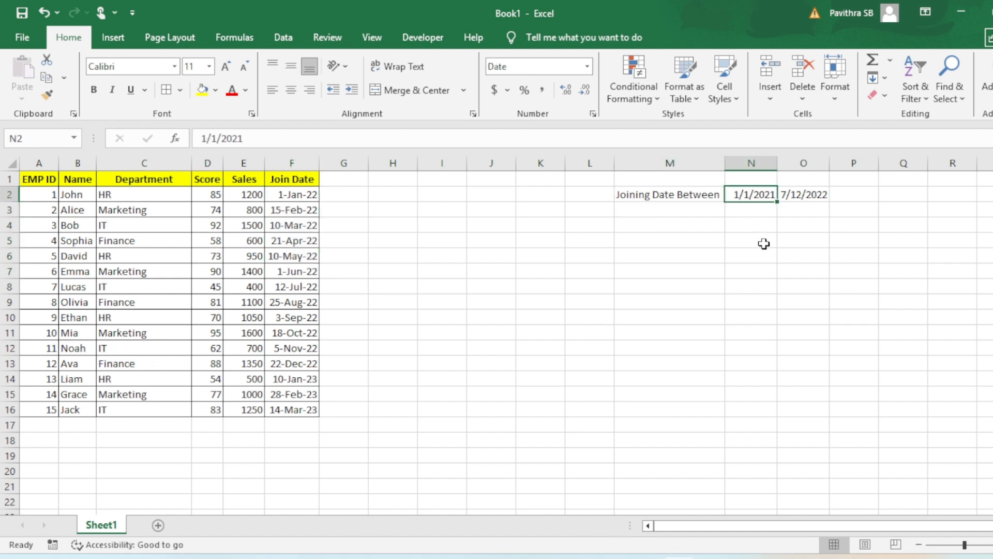
{"action": "left_click", "coordinate": [801, 196]}
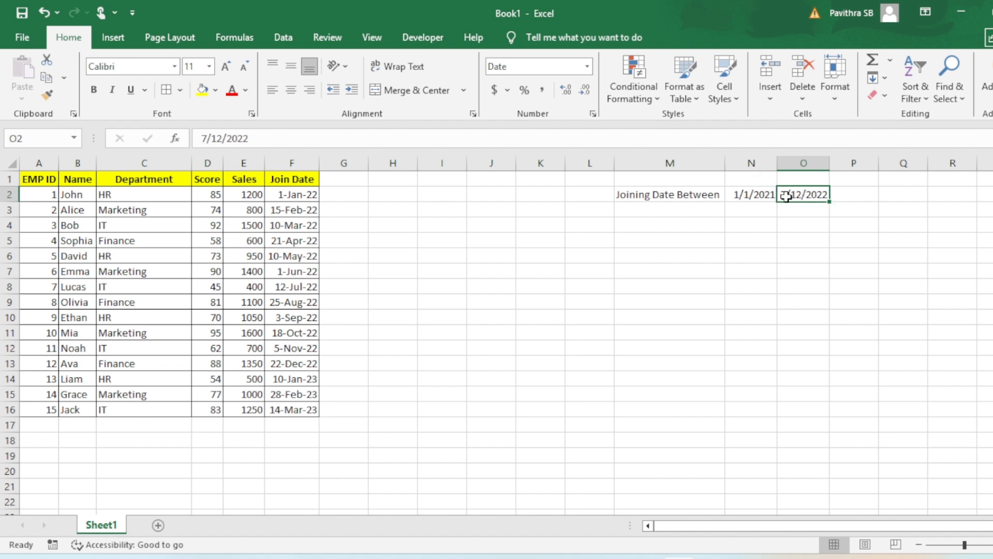
{"action": "left_click_drag", "start_coordinate": [750, 194], "coordinate": [800, 197]}
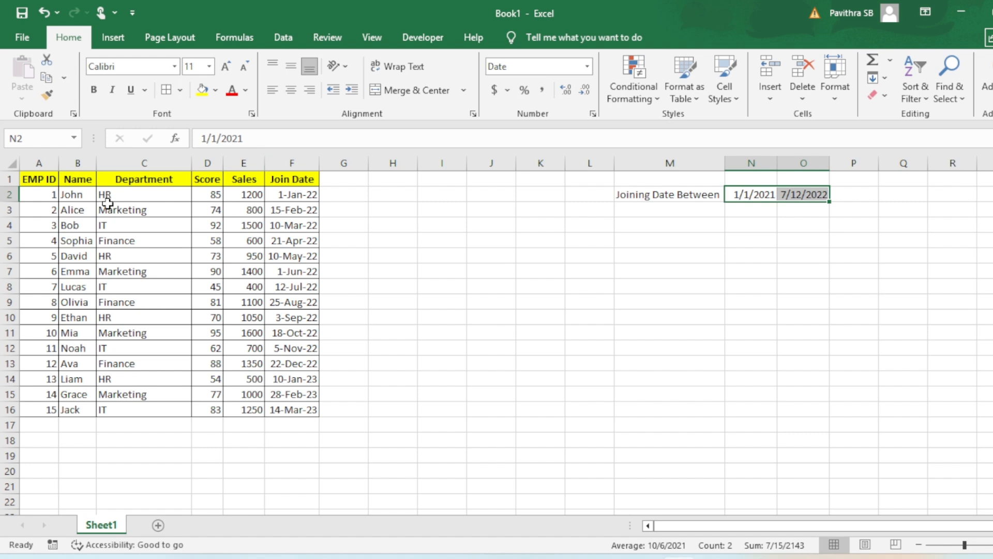
Step: Set up a Between highlight rule on the Join Dates F2:F16 with limits =$N$2 and =$O$2
{"action": "left_click_drag", "start_coordinate": [45, 195], "coordinate": [295, 409]}
{"action": "left_click", "coordinate": [645, 103]}
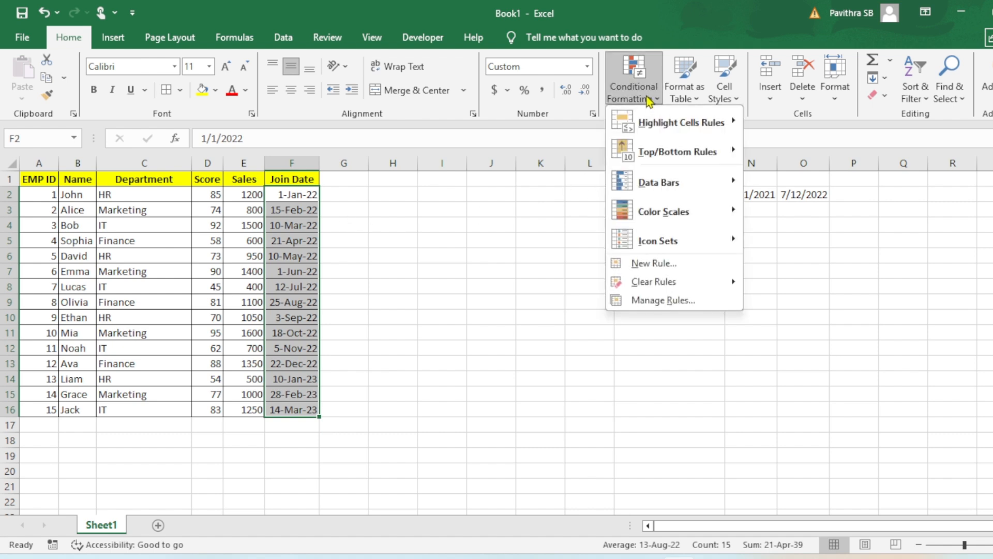
{"action": "mouse_move", "coordinate": [649, 125]}
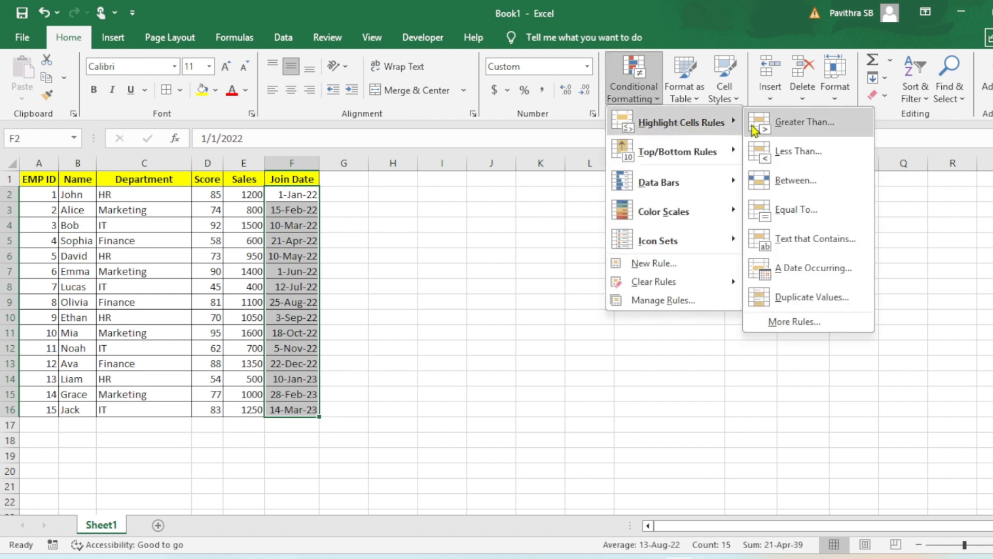
{"action": "left_click", "coordinate": [792, 182]}
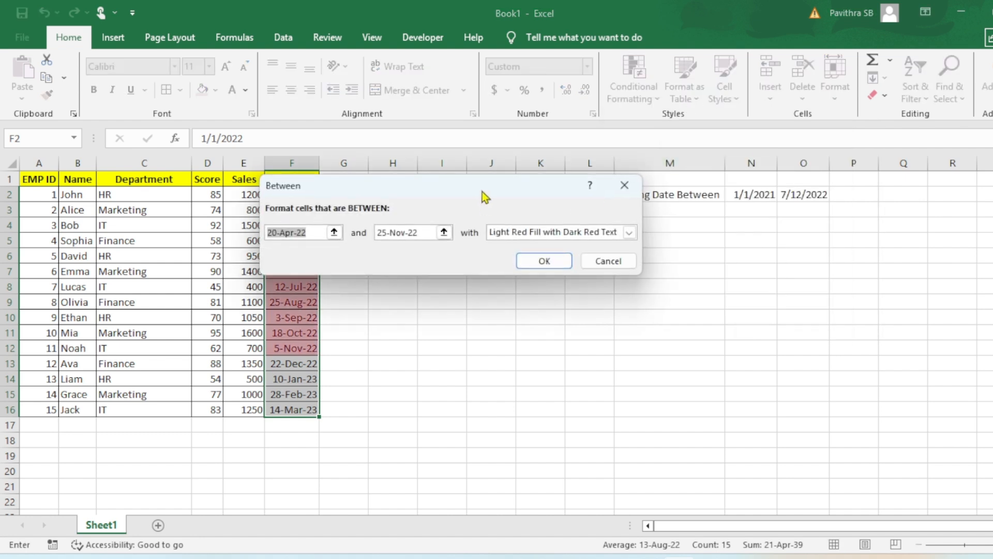
{"action": "left_click_drag", "start_coordinate": [482, 191], "coordinate": [333, 260]}
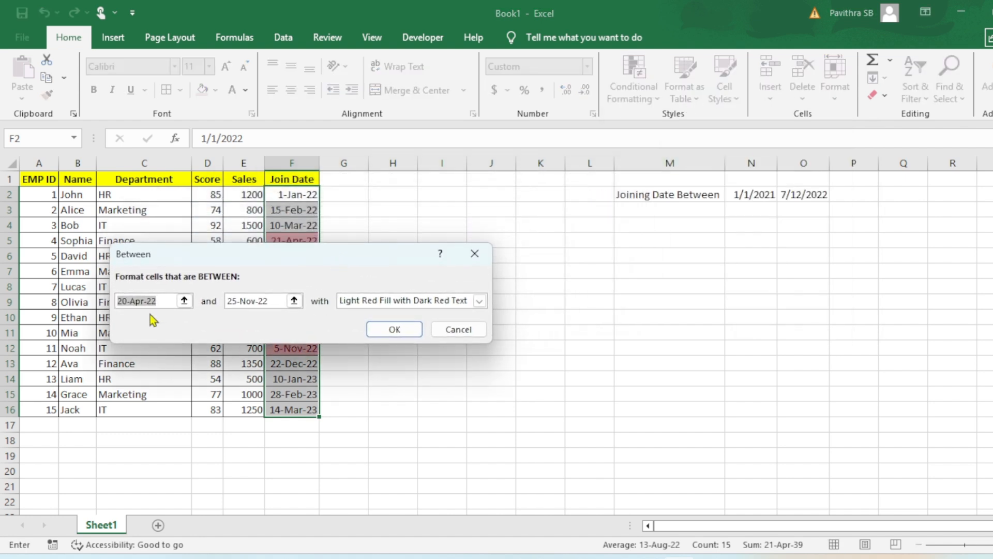
{"action": "left_click_drag", "start_coordinate": [165, 300], "coordinate": [110, 299]}
{"action": "key", "text": "BackSpace"}
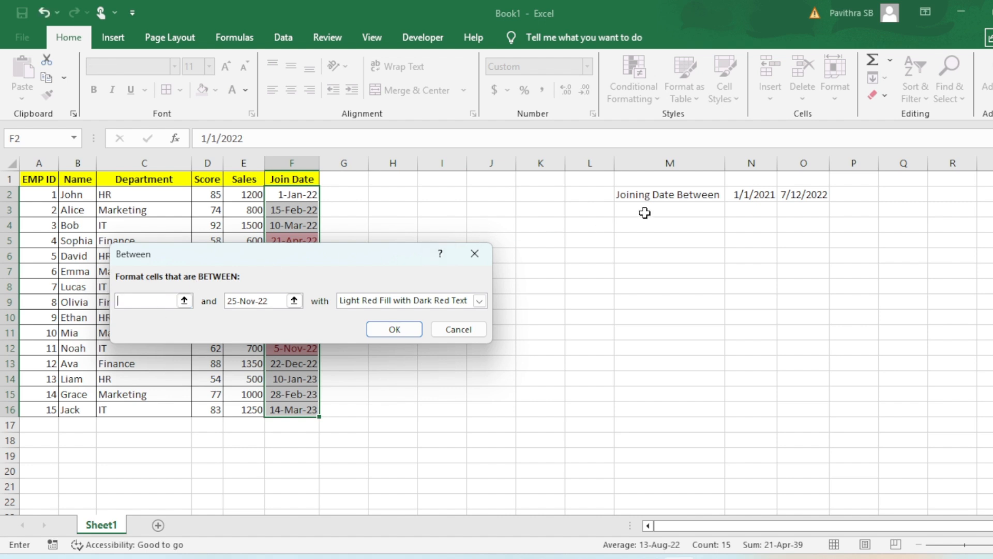
{"action": "left_click", "coordinate": [752, 195]}
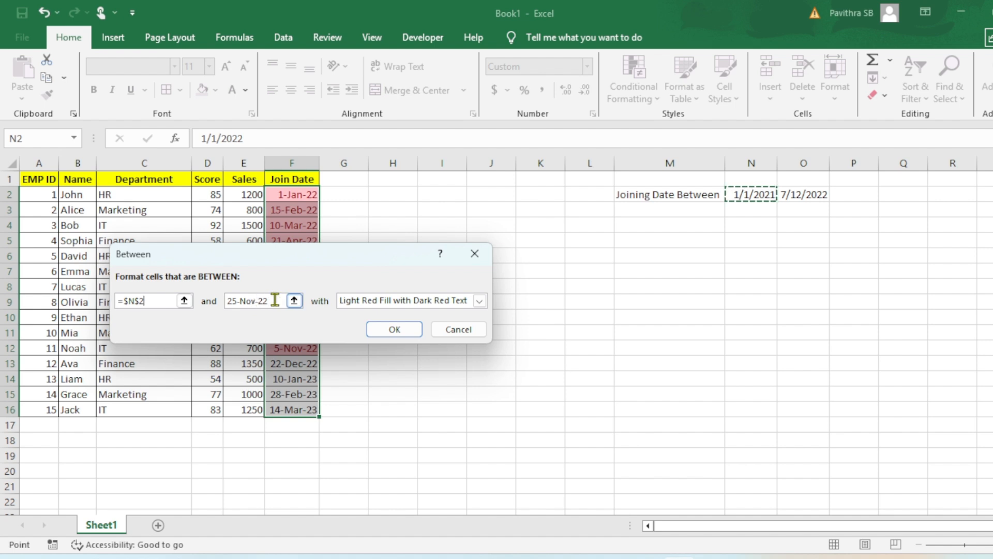
{"action": "left_click_drag", "start_coordinate": [274, 300], "coordinate": [205, 305]}
{"action": "key", "text": "BackSpace"}
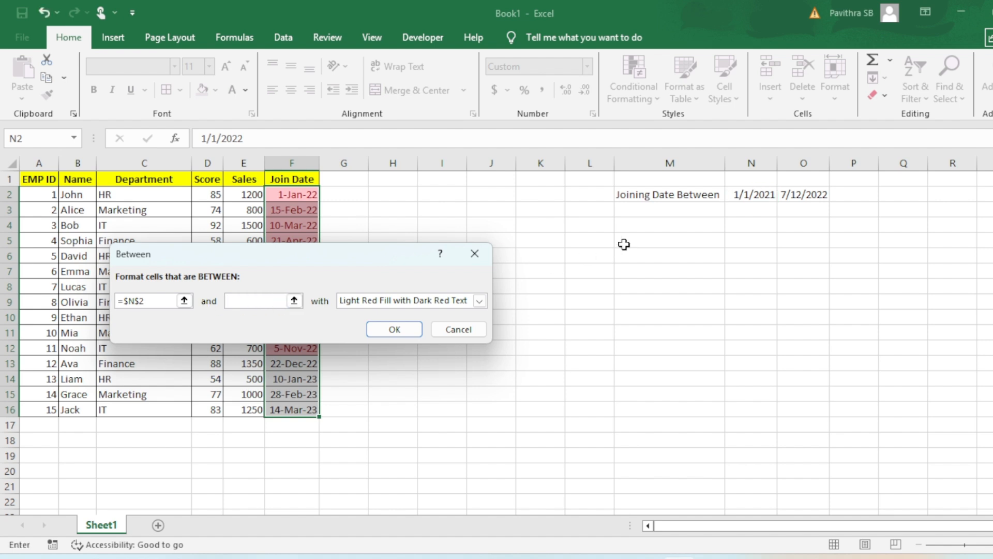
{"action": "left_click", "coordinate": [804, 192]}
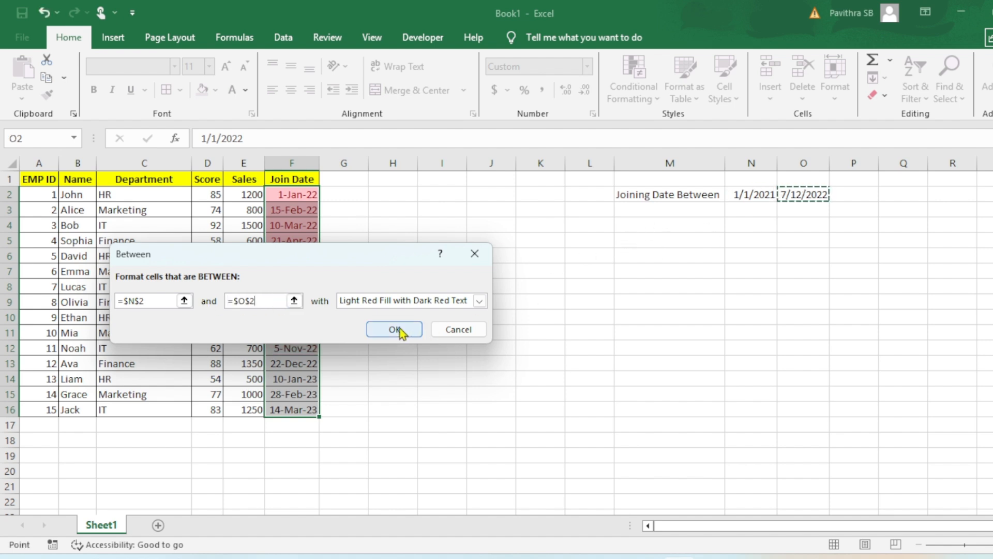
Step: Give the Join Date rule Light Red Fill with Dark Red Text, apply it, and check the dates in F2:F9
{"action": "left_click", "coordinate": [479, 301]}
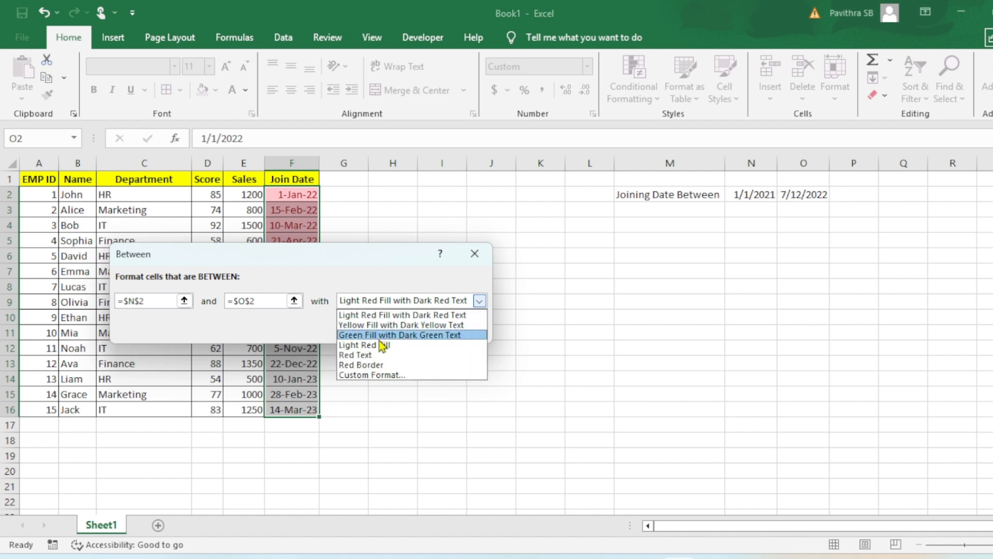
{"action": "left_click", "coordinate": [388, 315]}
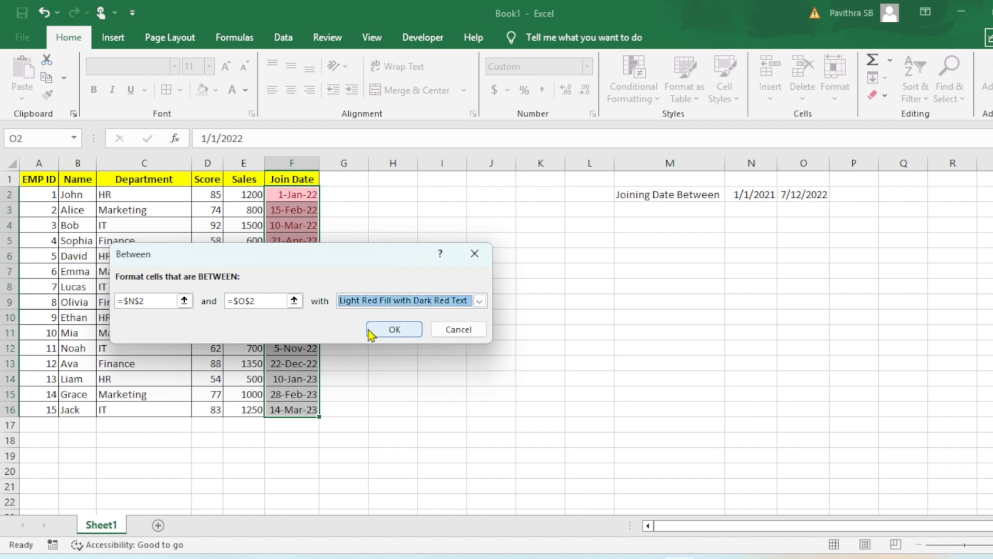
{"action": "left_click", "coordinate": [396, 330]}
{"action": "left_click", "coordinate": [395, 331]}
{"action": "left_click", "coordinate": [300, 286]}
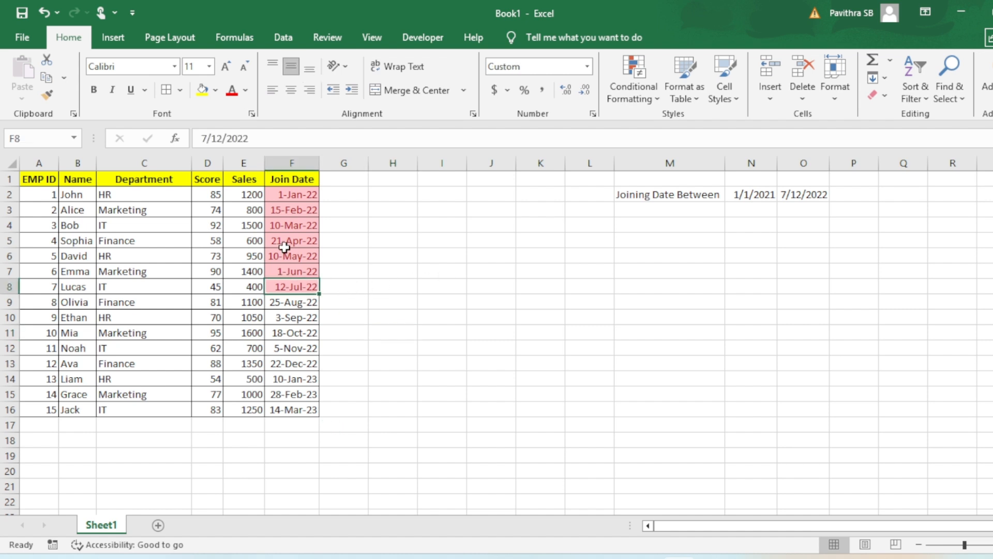
{"action": "left_click_drag", "start_coordinate": [293, 194], "coordinate": [296, 305]}
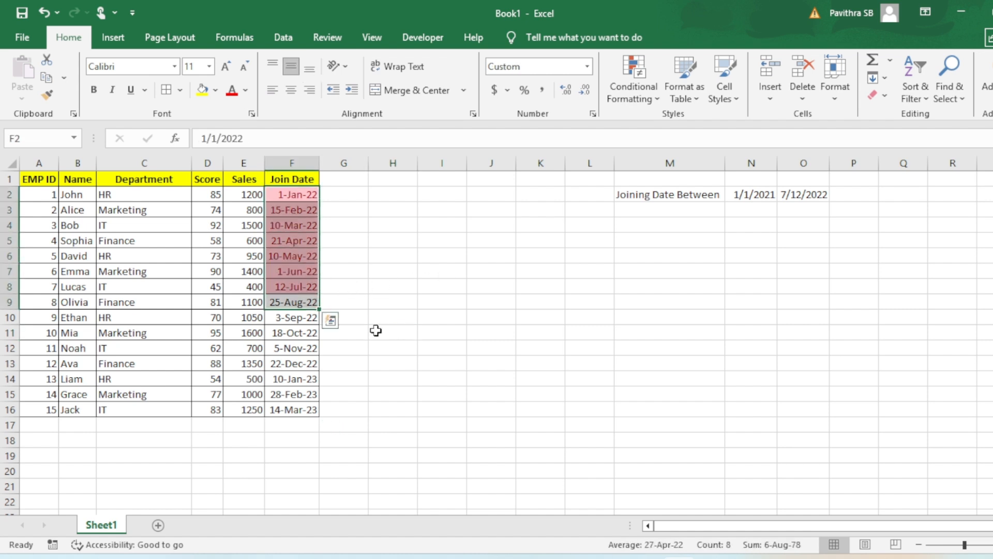
{"action": "left_click", "coordinate": [302, 289]}
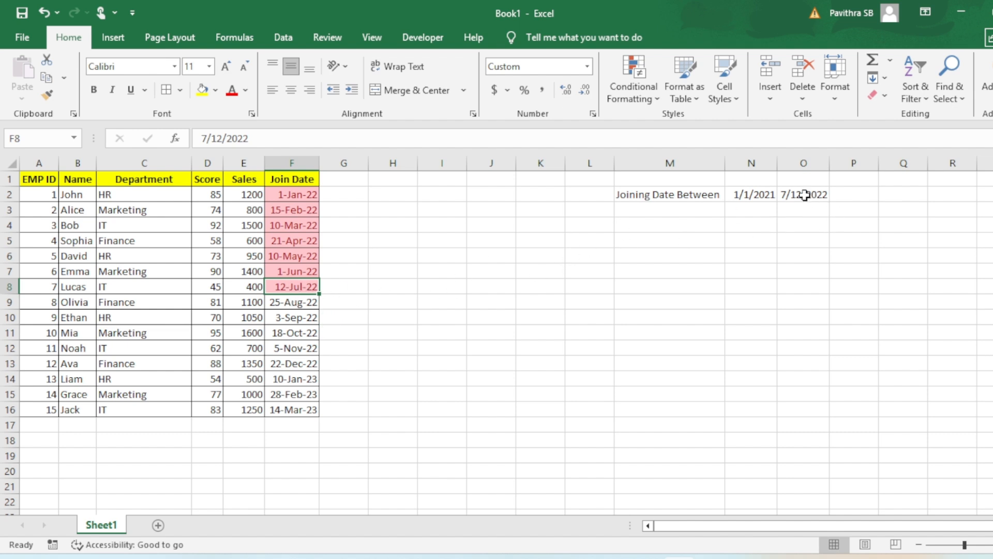
Step: Test the date rule by setting the end date in O2 to 10/12/2022
{"action": "double_click", "coordinate": [788, 195]}
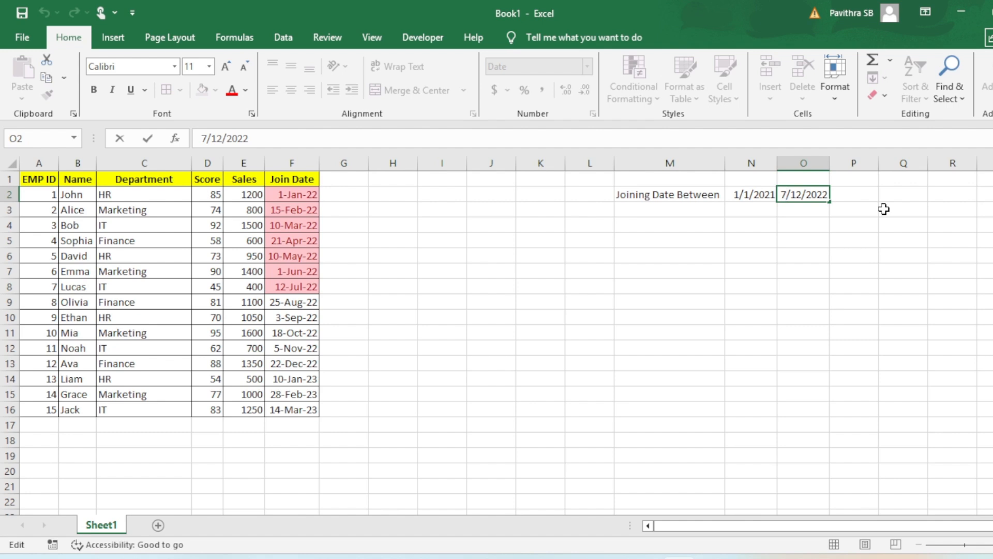
{"action": "key", "text": "BackSpace"}
{"action": "type", "text": "10"}
{"action": "key", "text": "Return"}
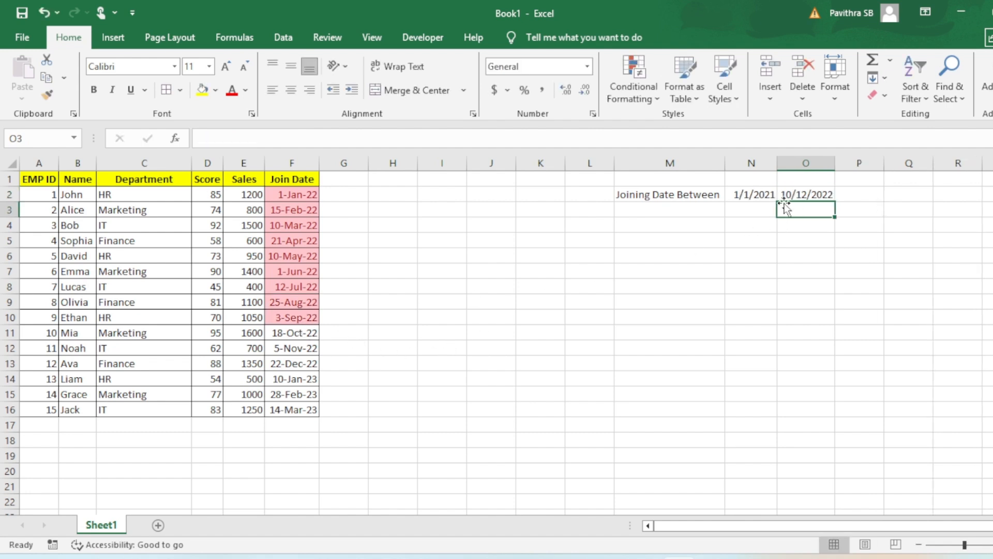
Step: Change the end date in O2 to 10/18/2022 and compare the Join Dates in F2:F11 with the limits in N2 and O2
{"action": "double_click", "coordinate": [801, 194]}
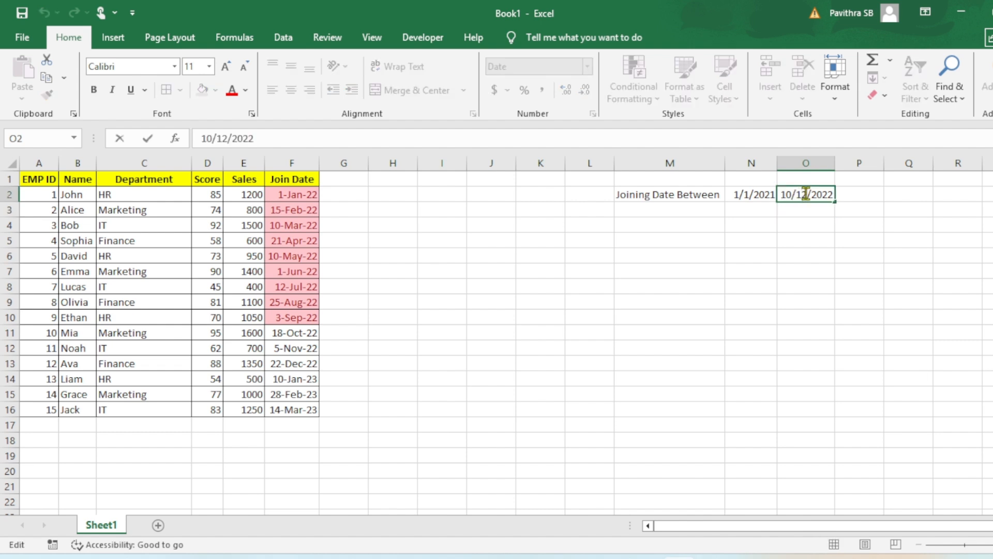
{"action": "key", "text": "BackSpace"}
{"action": "type", "text": "8"}
{"action": "key", "text": "Return"}
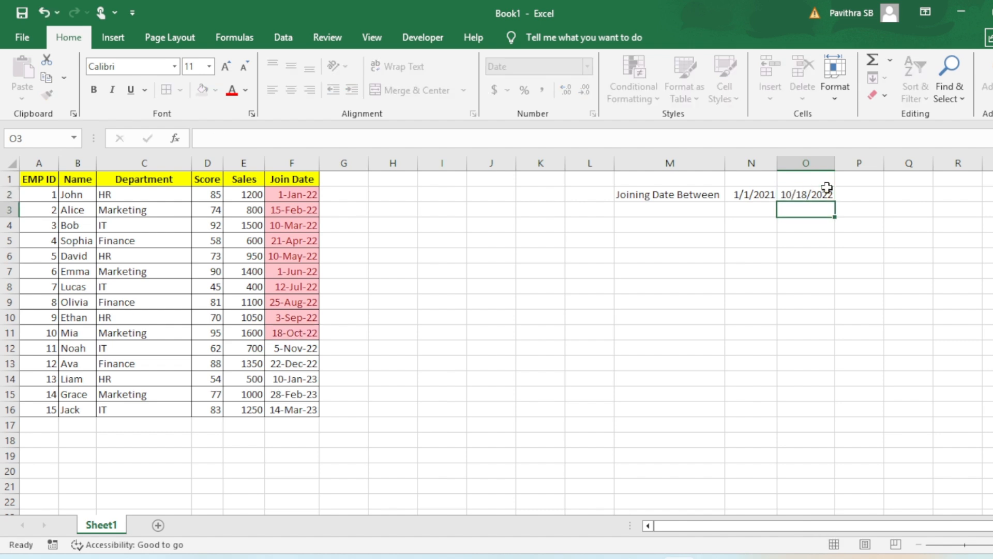
{"action": "left_click_drag", "start_coordinate": [305, 334], "coordinate": [305, 195]}
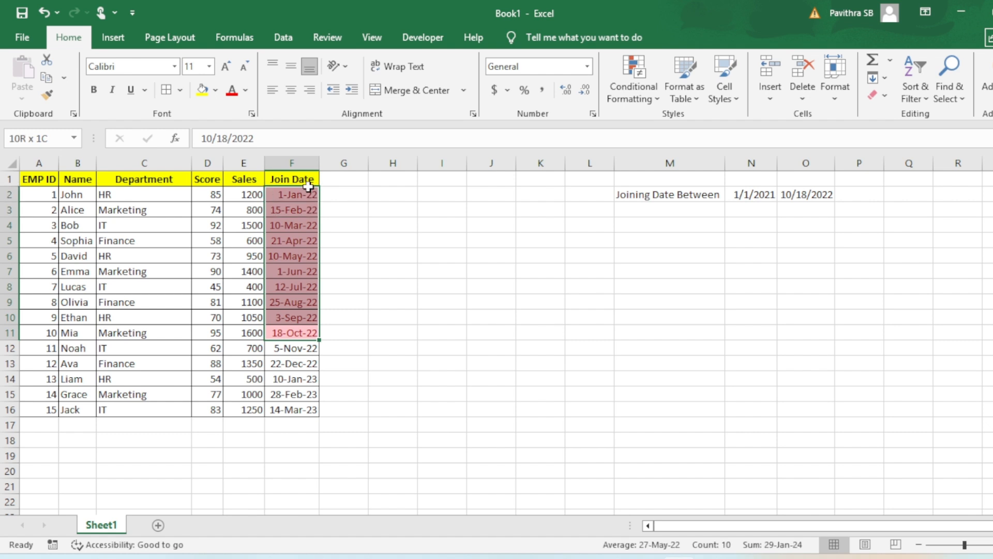
{"action": "left_click_drag", "start_coordinate": [764, 194], "coordinate": [805, 195]}
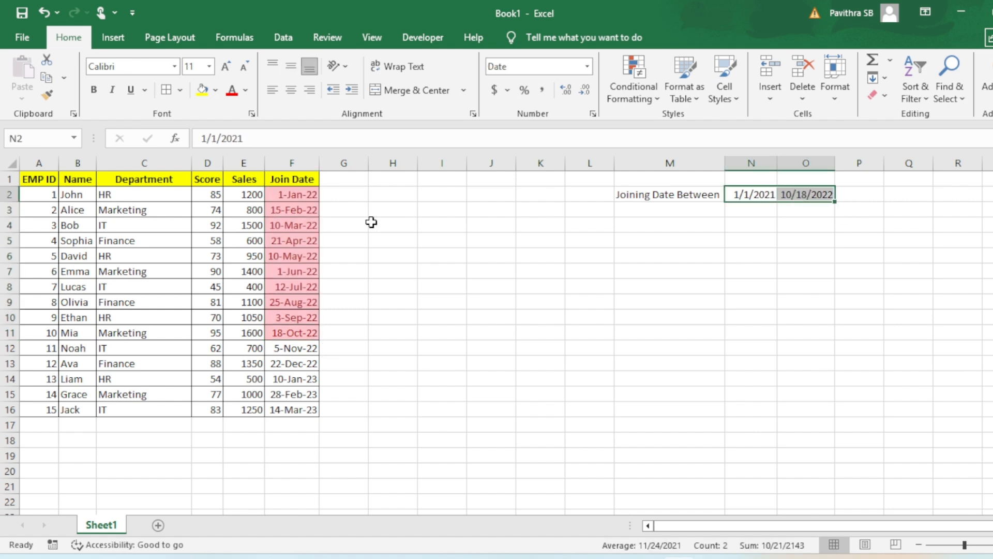
{"action": "left_click_drag", "start_coordinate": [305, 195], "coordinate": [291, 334]}
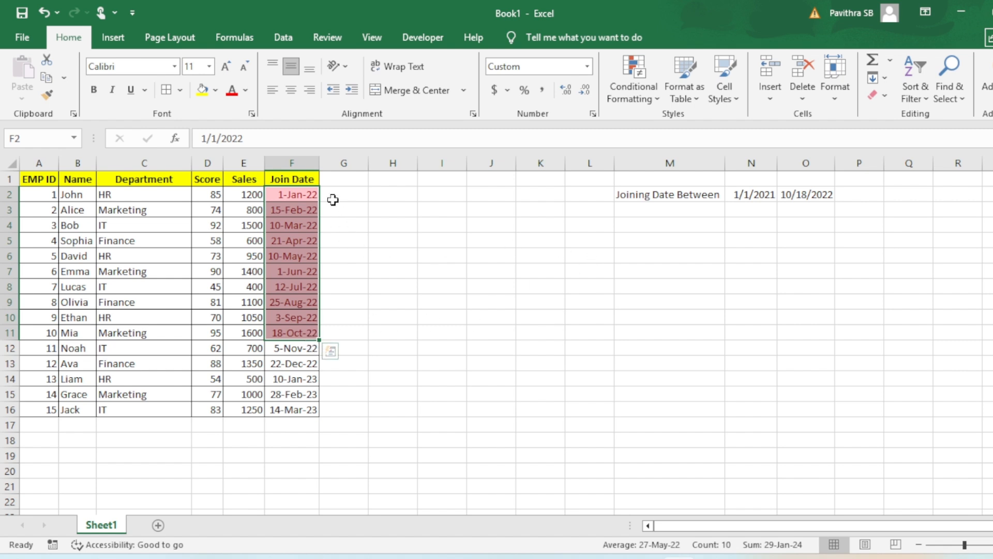
{"action": "left_click", "coordinate": [355, 284]}
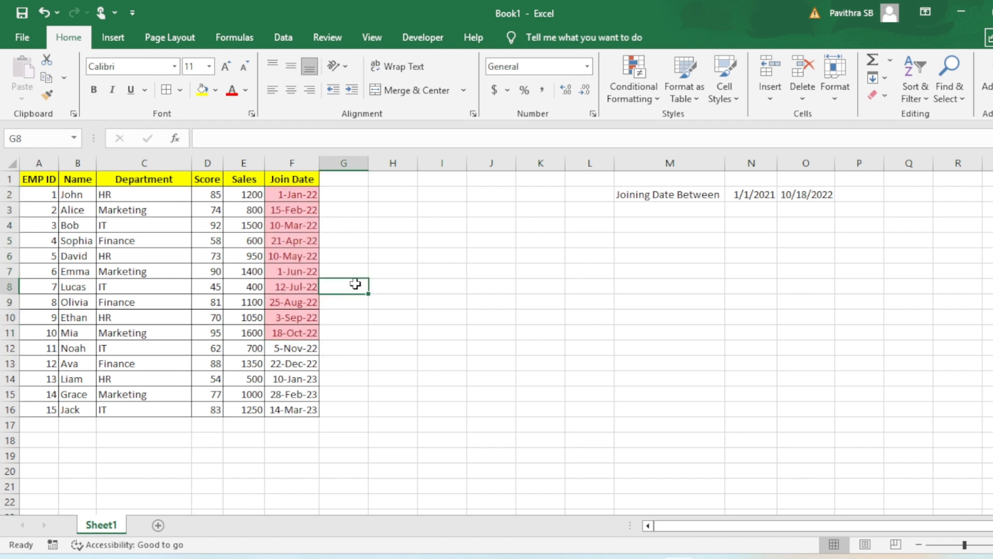
{"action": "left_click_drag", "start_coordinate": [309, 194], "coordinate": [310, 333]}
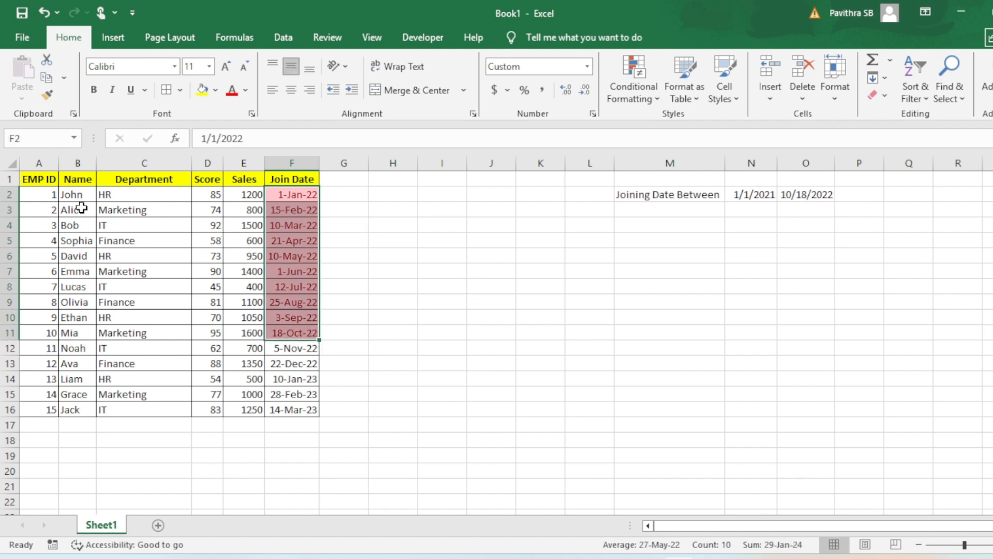
Step: Add a Between rule to the Scores in D2:D16 for values from 50 to 74, using Yellow Fill with Dark Yellow Text
{"action": "left_click_drag", "start_coordinate": [213, 198], "coordinate": [208, 408]}
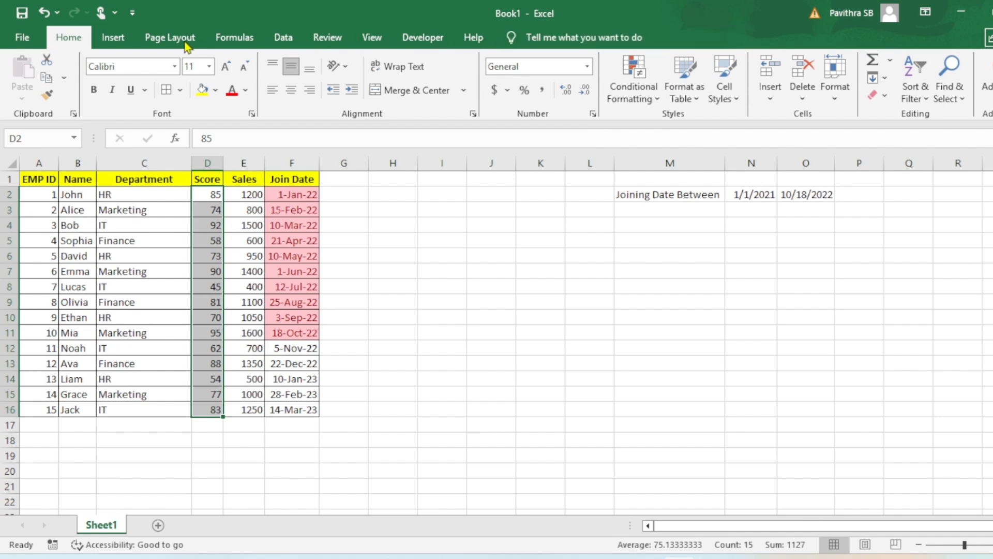
{"action": "left_click", "coordinate": [645, 92]}
{"action": "mouse_move", "coordinate": [661, 137]}
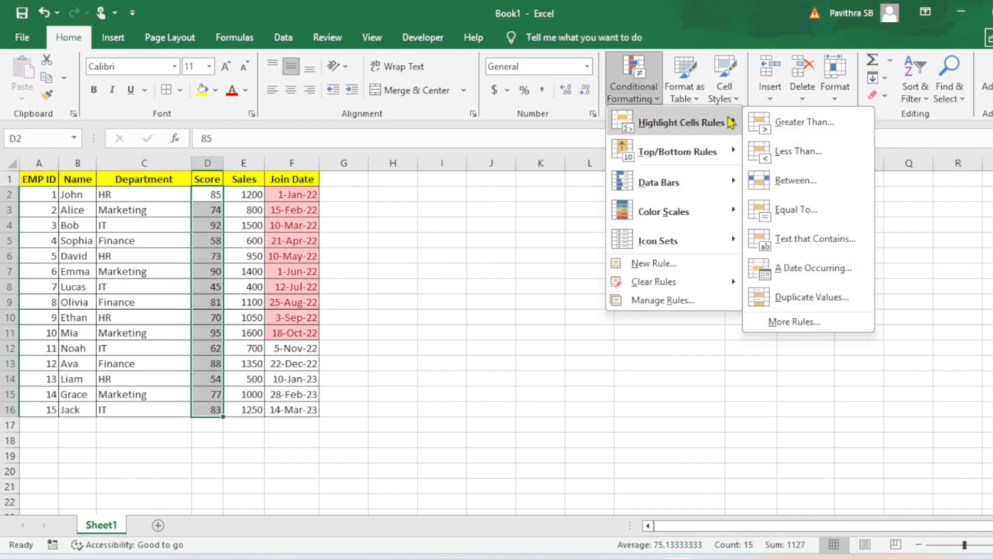
{"action": "left_click", "coordinate": [795, 181]}
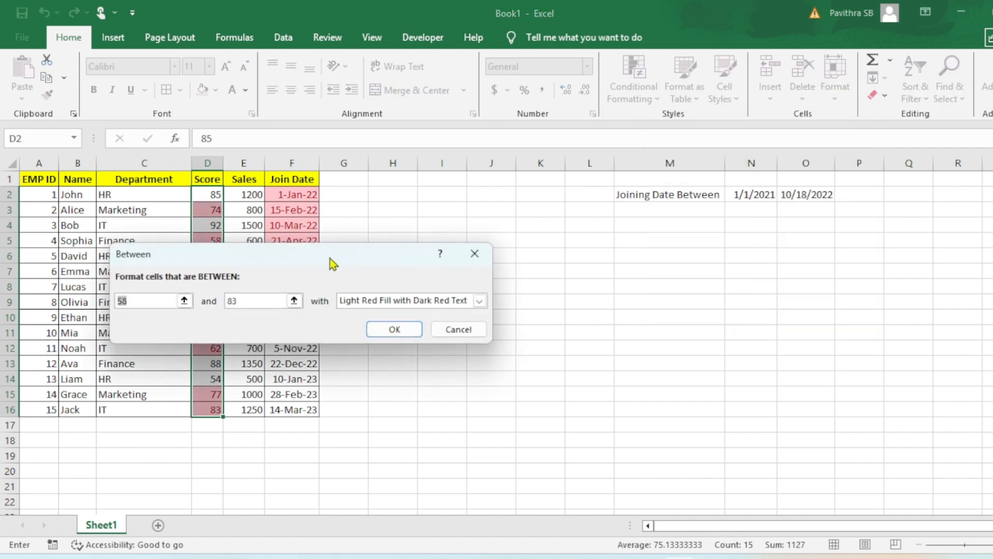
{"action": "left_click_drag", "start_coordinate": [330, 258], "coordinate": [524, 254]}
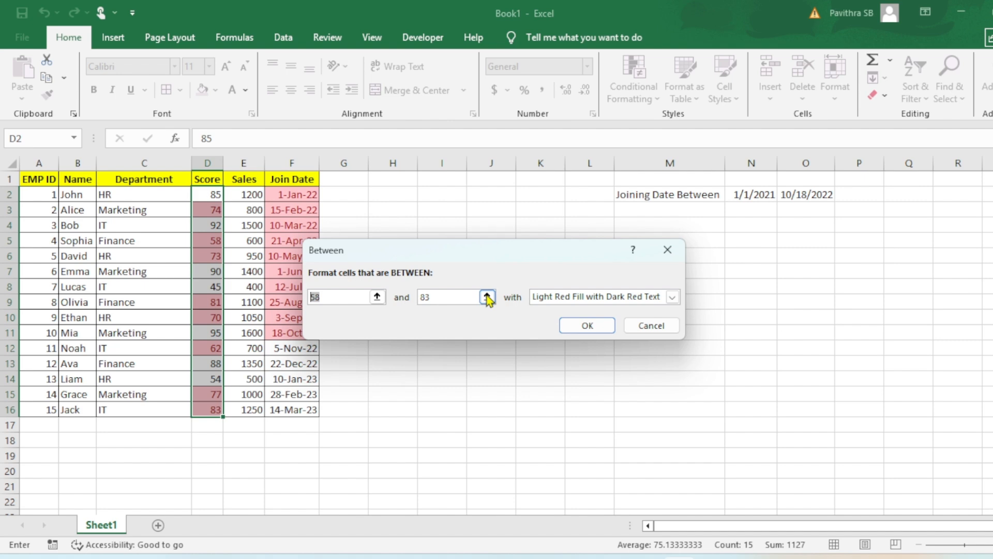
{"action": "type", "text": "50"}
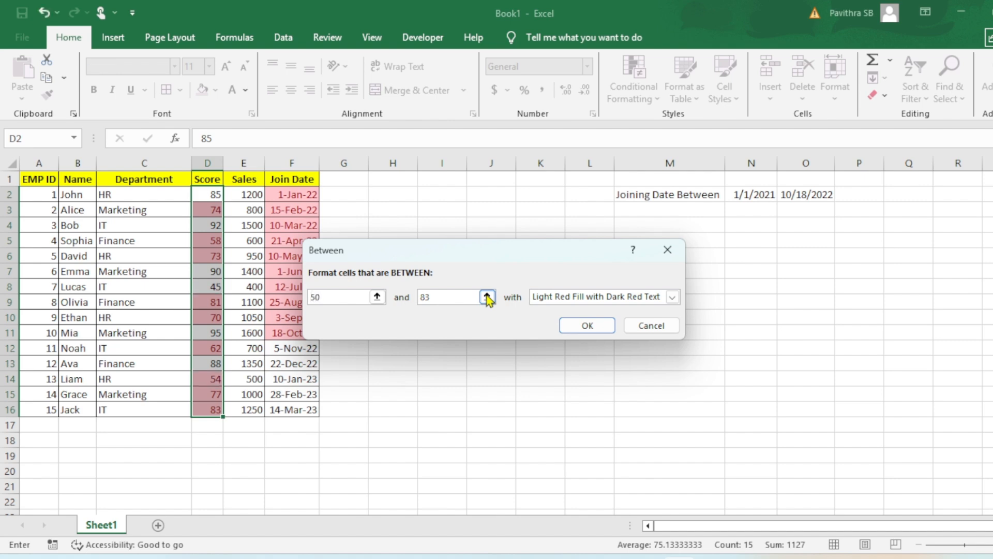
{"action": "double_click", "coordinate": [450, 295]}
{"action": "type", "text": "74"}
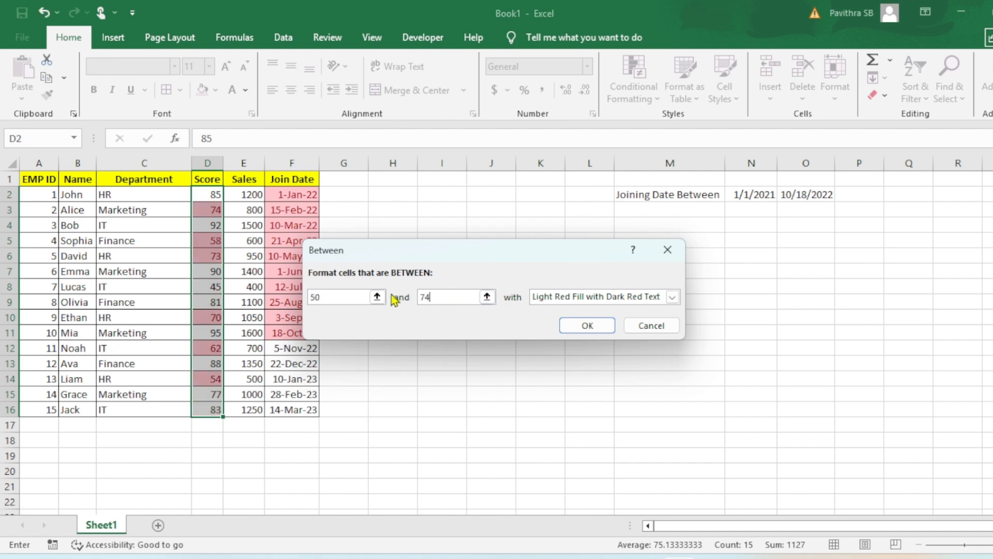
{"action": "left_click", "coordinate": [607, 298]}
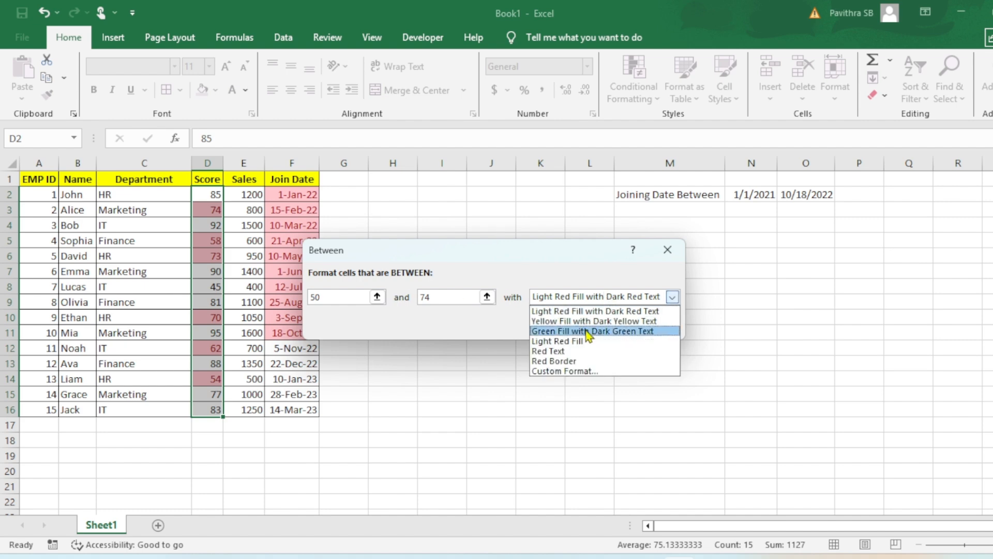
{"action": "left_click", "coordinate": [589, 322]}
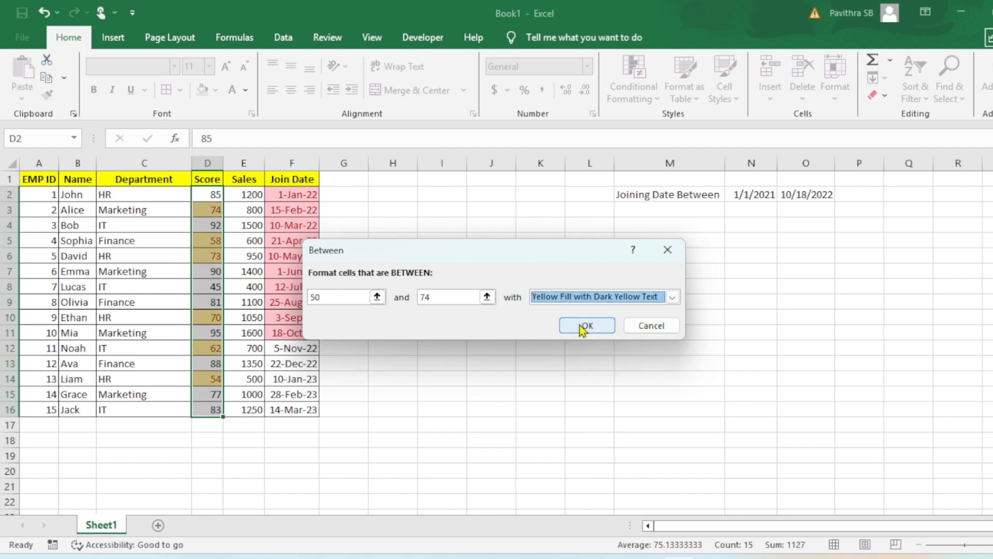
{"action": "left_click", "coordinate": [584, 326]}
{"action": "left_click", "coordinate": [243, 241]}
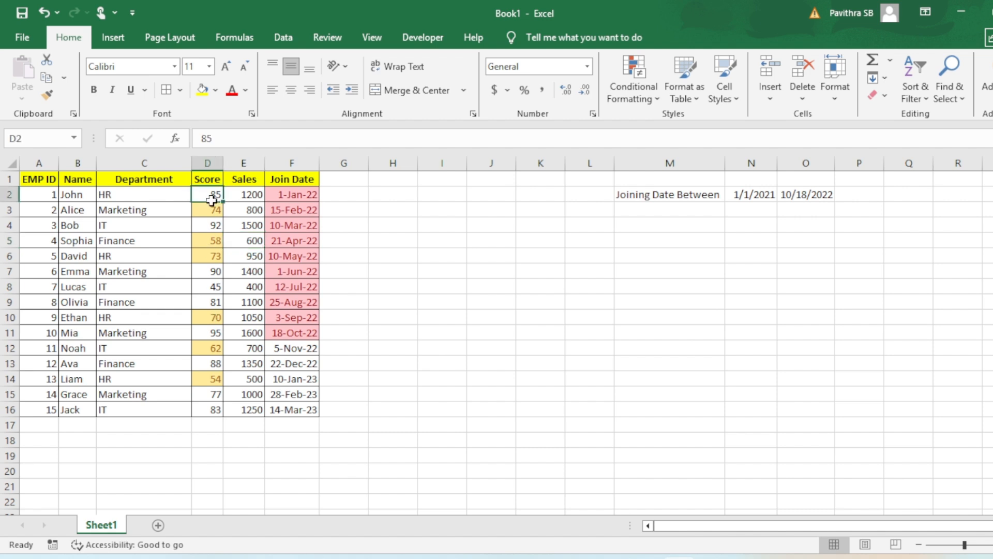
Step: Add a Between rule to the Scores in D2:D16 for values from 75 to 99, using Green Fill with Dark Green Text
{"action": "left_click_drag", "start_coordinate": [211, 195], "coordinate": [208, 409]}
{"action": "left_click", "coordinate": [634, 91]}
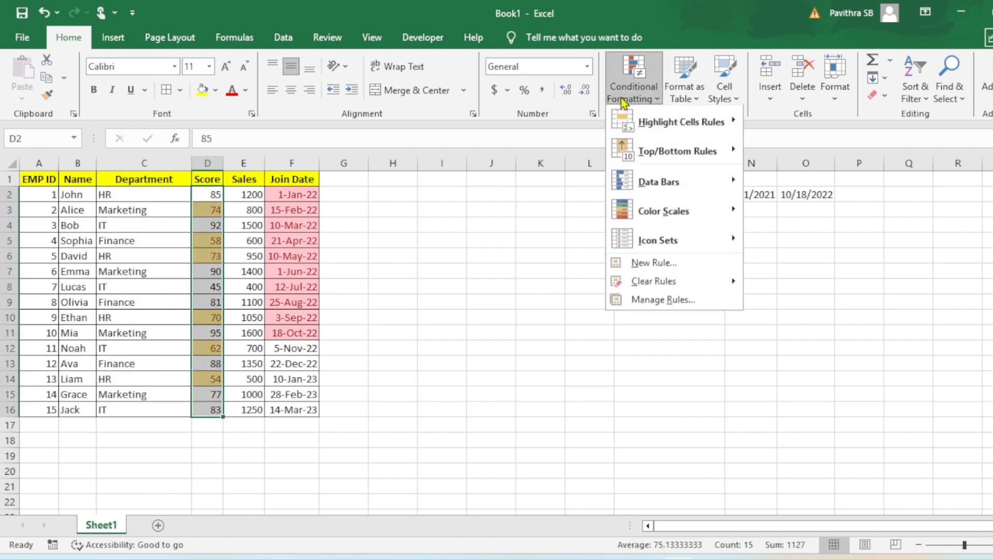
{"action": "mouse_move", "coordinate": [690, 125]}
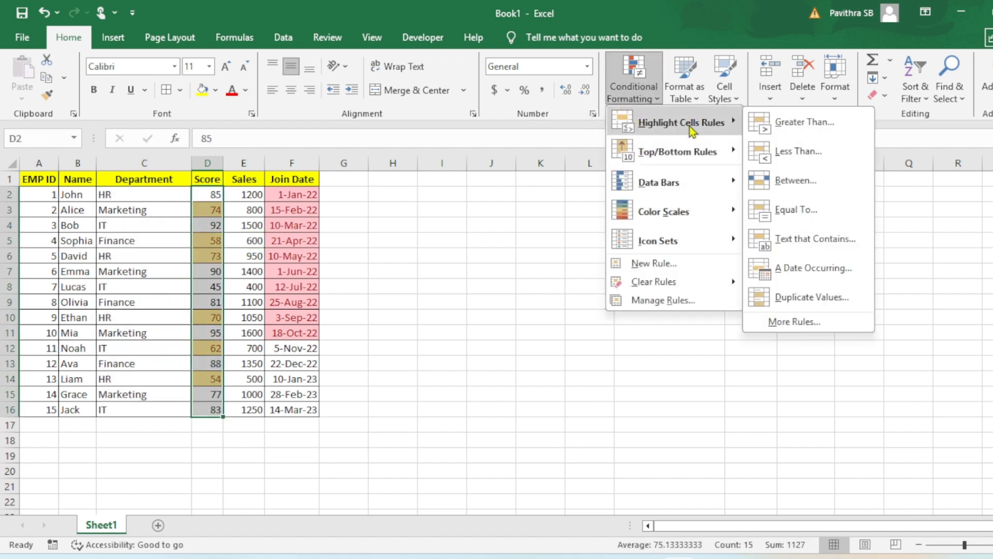
{"action": "left_click", "coordinate": [810, 194]}
{"action": "left_click", "coordinate": [340, 295]}
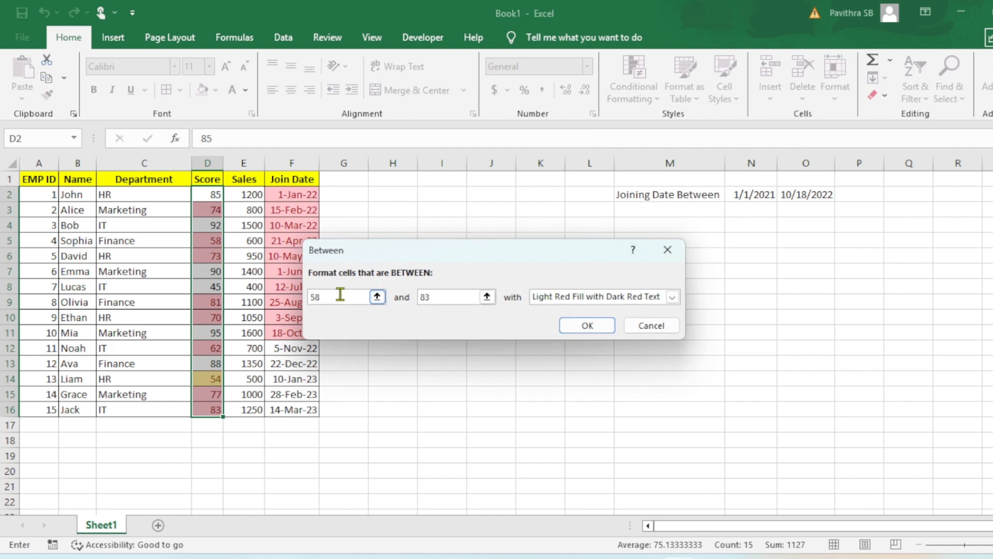
{"action": "key", "text": "BackSpace"}
{"action": "key", "text": "BackSpace"}
{"action": "type", "text": "75"}
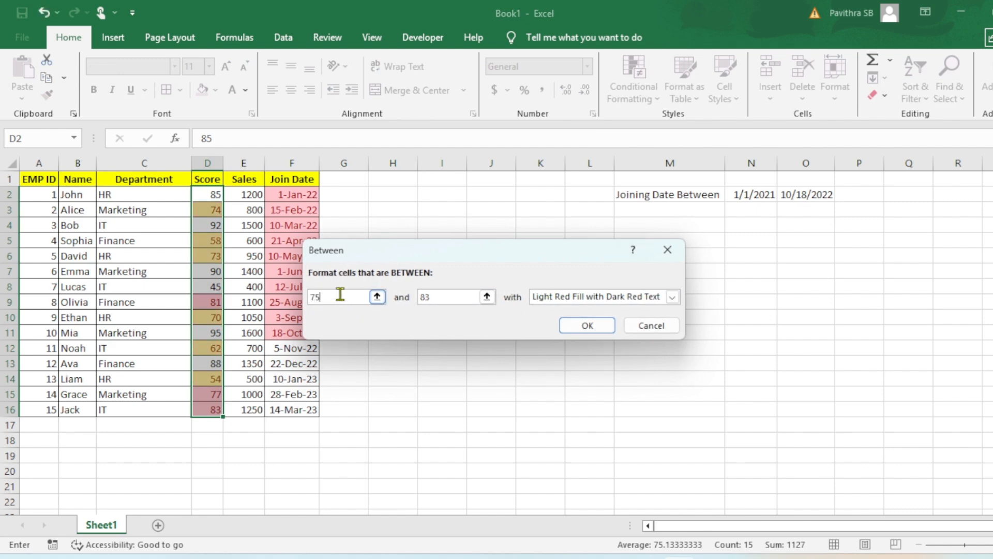
{"action": "left_click_drag", "start_coordinate": [433, 297], "coordinate": [374, 296]}
{"action": "type", "text": "99"}
{"action": "left_click", "coordinate": [672, 297]}
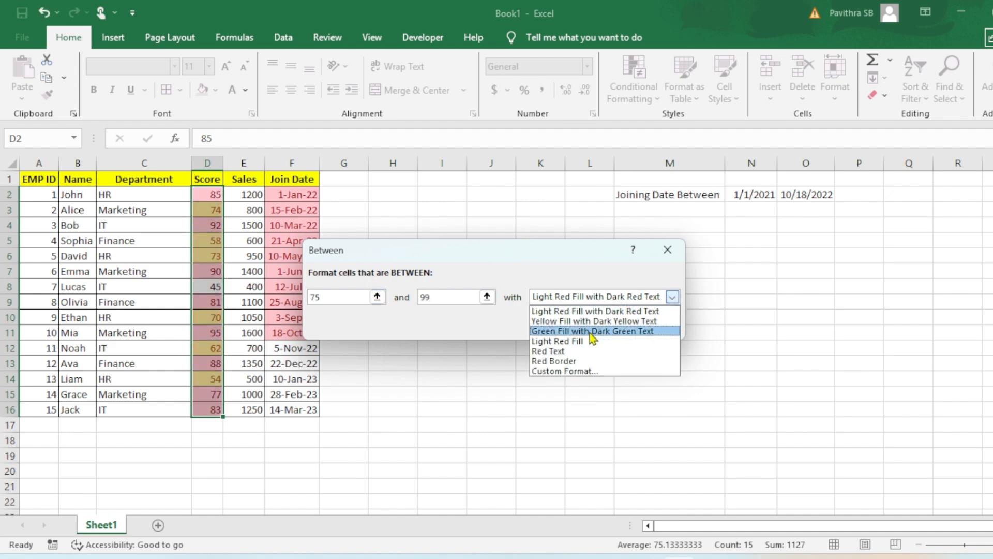
{"action": "left_click", "coordinate": [593, 331]}
{"action": "left_click", "coordinate": [584, 325]}
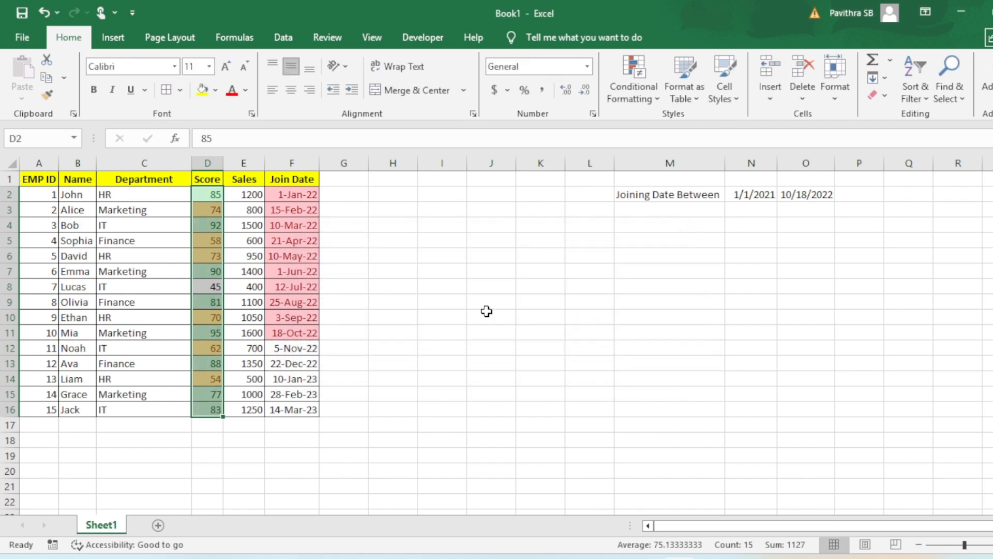
Step: Test the Score rules by setting D4 to 74, and undo that change
{"action": "left_click", "coordinate": [216, 228]}
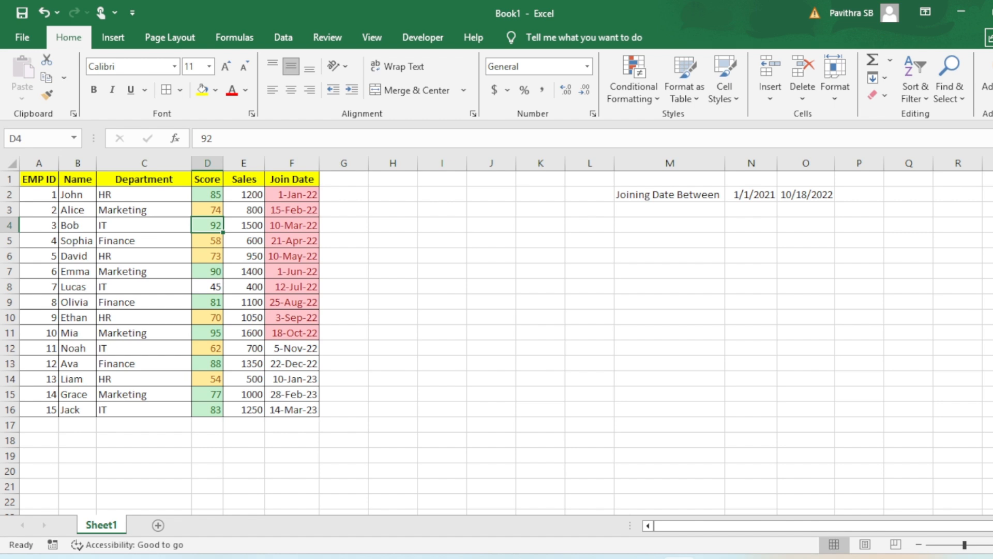
{"action": "type", "text": "74"}
{"action": "key", "text": "Return"}
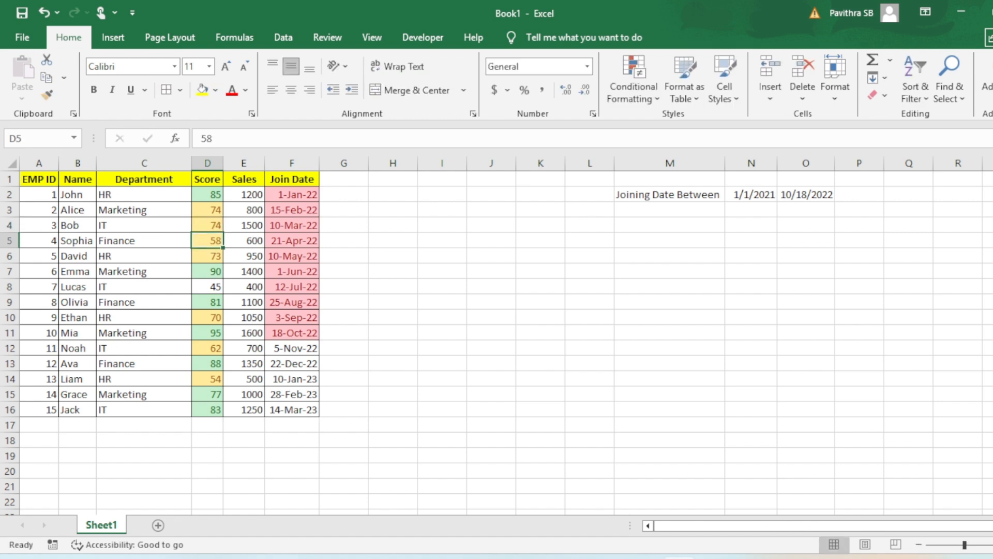
{"action": "key", "text": "ctrl+z"}
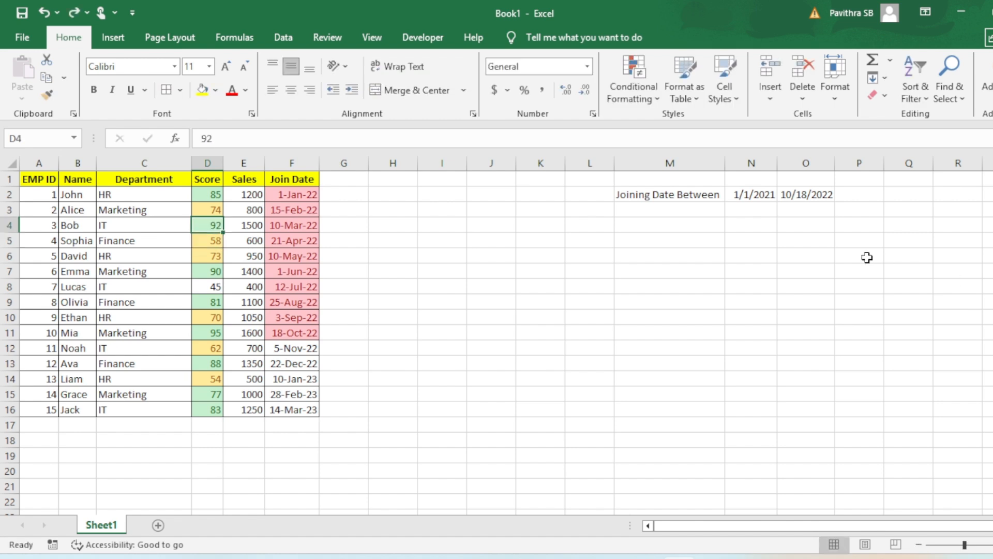
Step: Delete both Between rules from the Score column and apply the change
{"action": "left_click", "coordinate": [637, 98]}
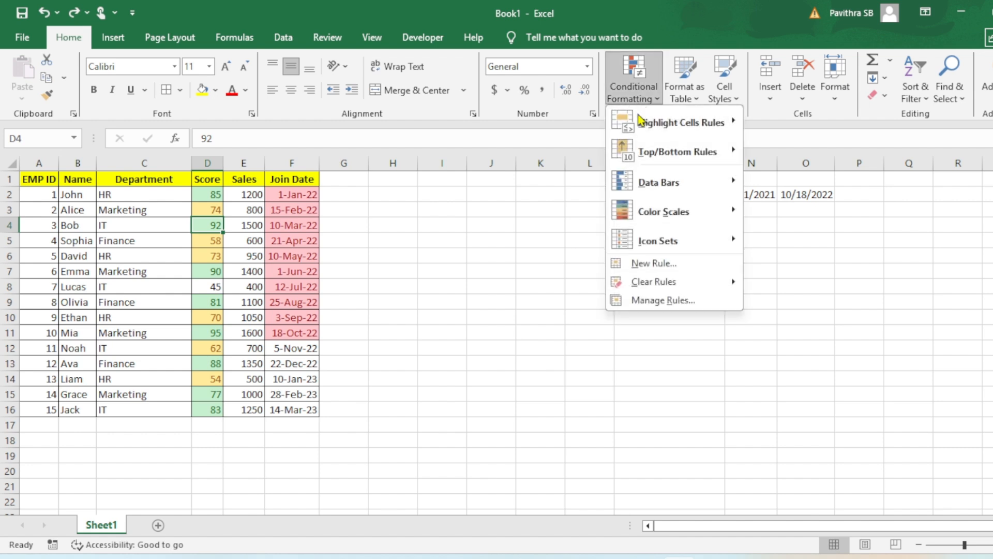
{"action": "left_click", "coordinate": [662, 299]}
{"action": "left_click", "coordinate": [460, 235]}
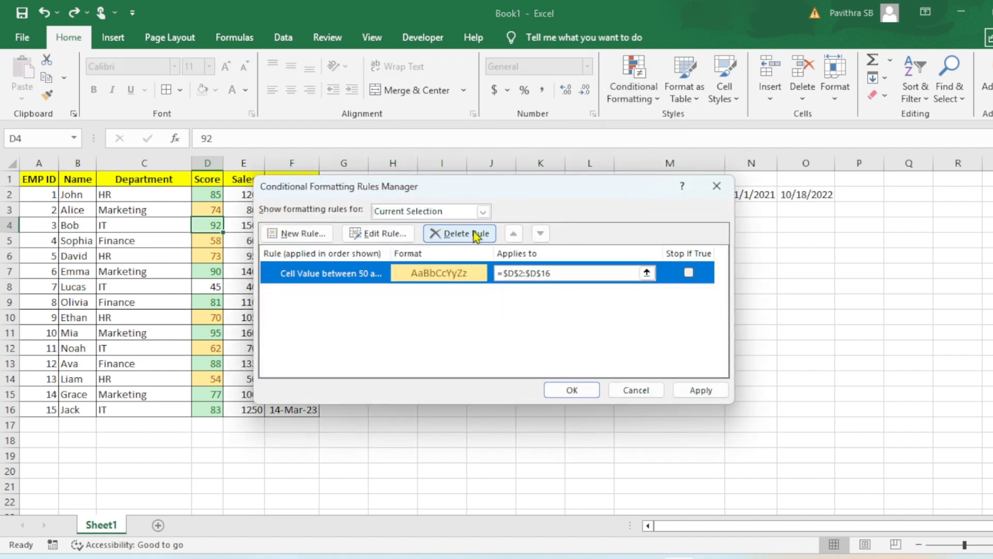
{"action": "left_click", "coordinate": [460, 235]}
{"action": "left_click", "coordinate": [701, 390]}
{"action": "left_click", "coordinate": [572, 390]}
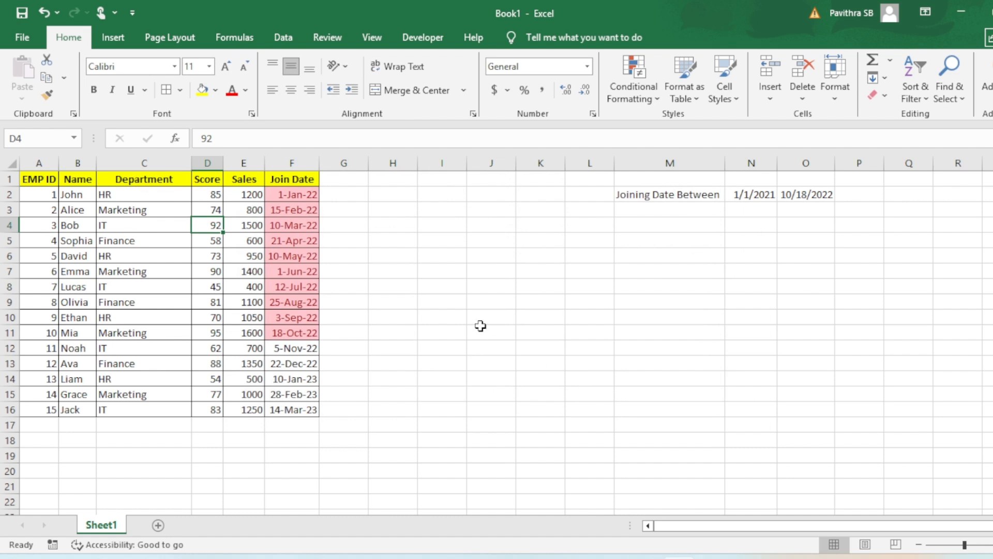
{"action": "left_click", "coordinate": [393, 286]}
{"action": "left_click", "coordinate": [243, 161]}
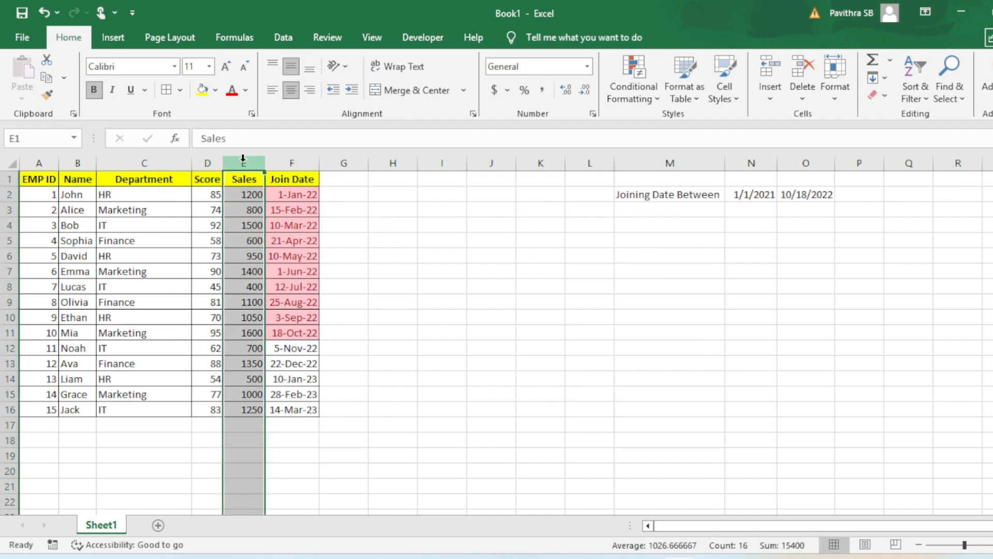
{"action": "right_click", "coordinate": [244, 158]}
{"action": "key", "text": "Escape"}
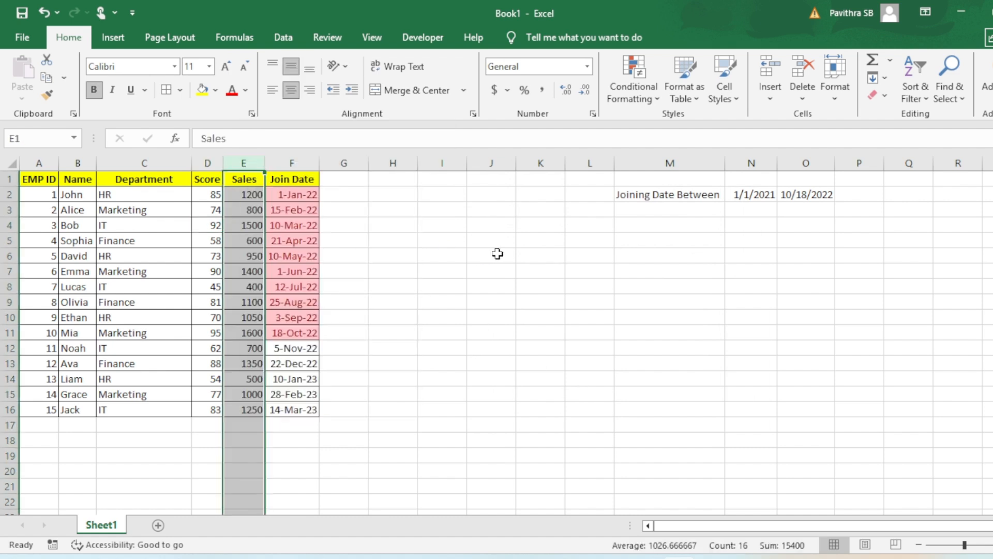
Step: Add the column header Graph in G1, beside Join Date
{"action": "key", "text": "Right"}
{"action": "key", "text": "Right"}
{"action": "type", "text": "g"}
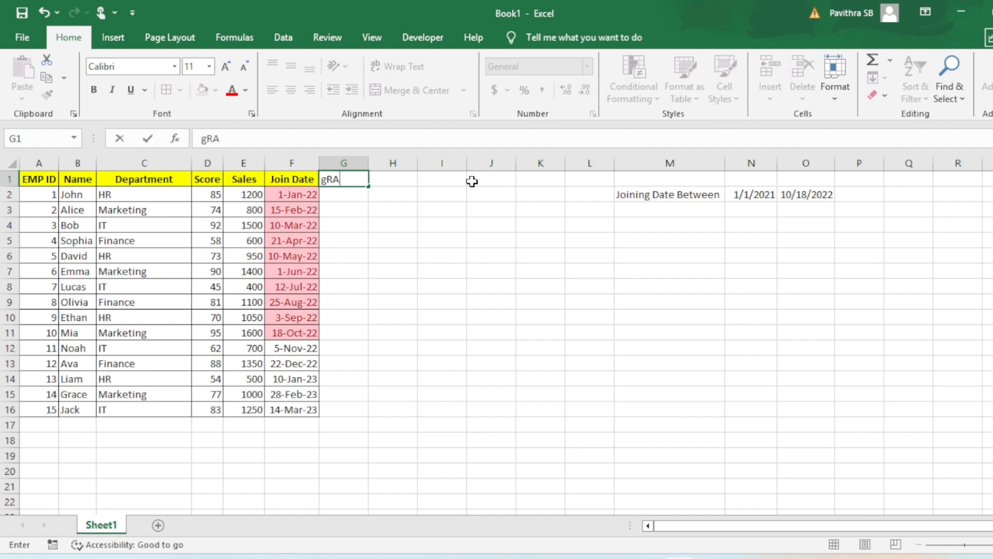
{"action": "key", "text": "Return"}
Step: Copy the Scores into the Graph column by entering =D2 in G2 and filling it down to G16
{"action": "type", "text": "=-"}
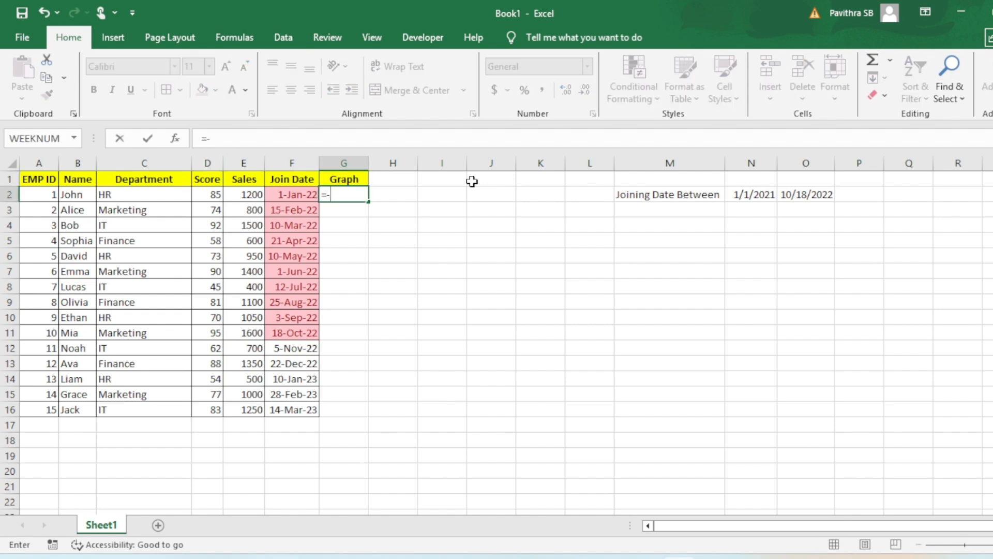
{"action": "key", "text": "Escape"}
{"action": "type", "text": "="}
{"action": "key", "text": "Left"}
{"action": "key", "text": "Left"}
{"action": "key", "text": "Left"}
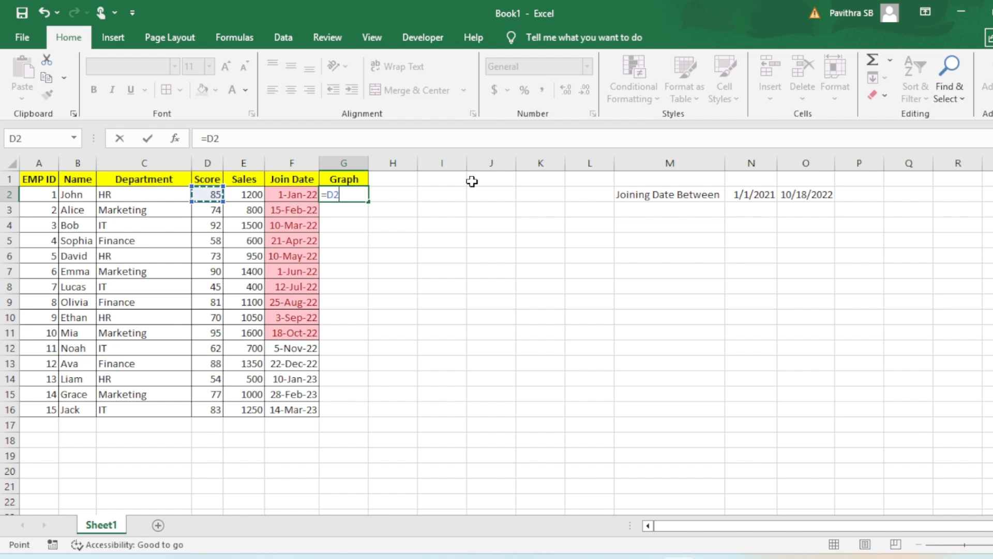
{"action": "key", "text": "Return"}
{"action": "key", "text": "Left"}
{"action": "key", "text": "ctrl+Down"}
{"action": "key", "text": "ctrl+shift+Up"}
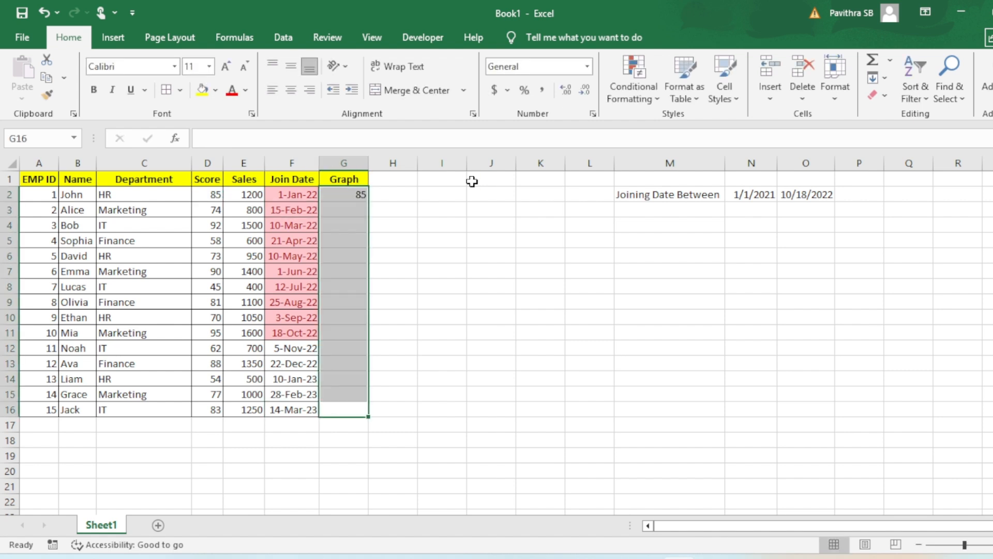
{"action": "key", "text": "ctrl+d"}
Step: Apply light blue gradient-fill data bars to the Graph values in G2:G16
{"action": "left_click_drag", "start_coordinate": [338, 197], "coordinate": [340, 410]}
{"action": "left_click", "coordinate": [636, 96]}
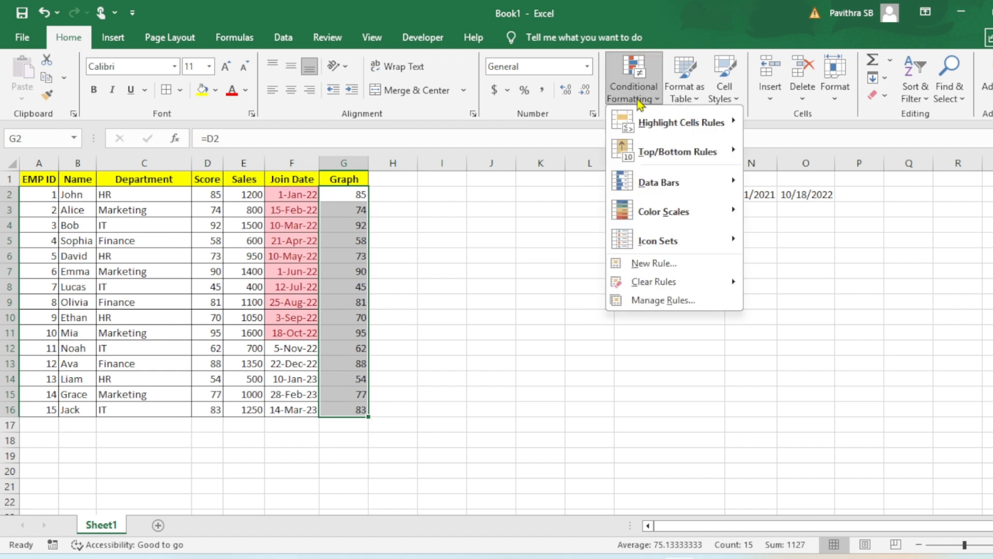
{"action": "mouse_move", "coordinate": [648, 189]}
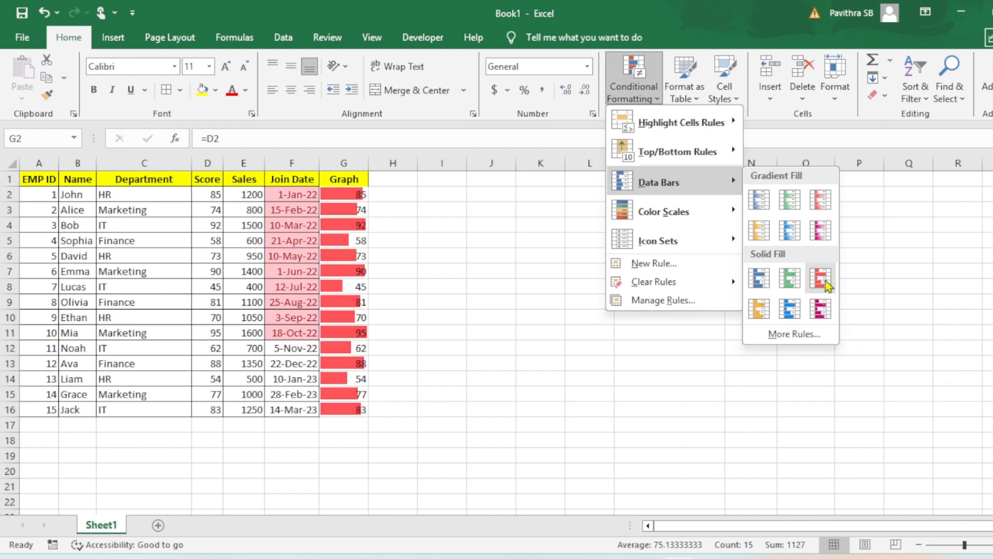
{"action": "left_click", "coordinate": [789, 231]}
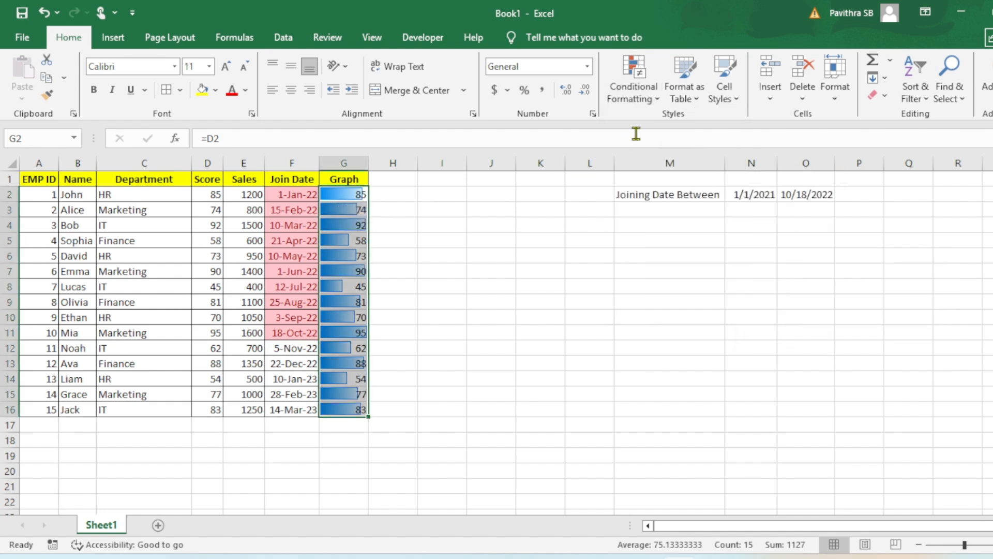
Step: Edit the Graph column's data bar rule so its minimum is the number 25 and its maximum the number 95
{"action": "left_click", "coordinate": [644, 104]}
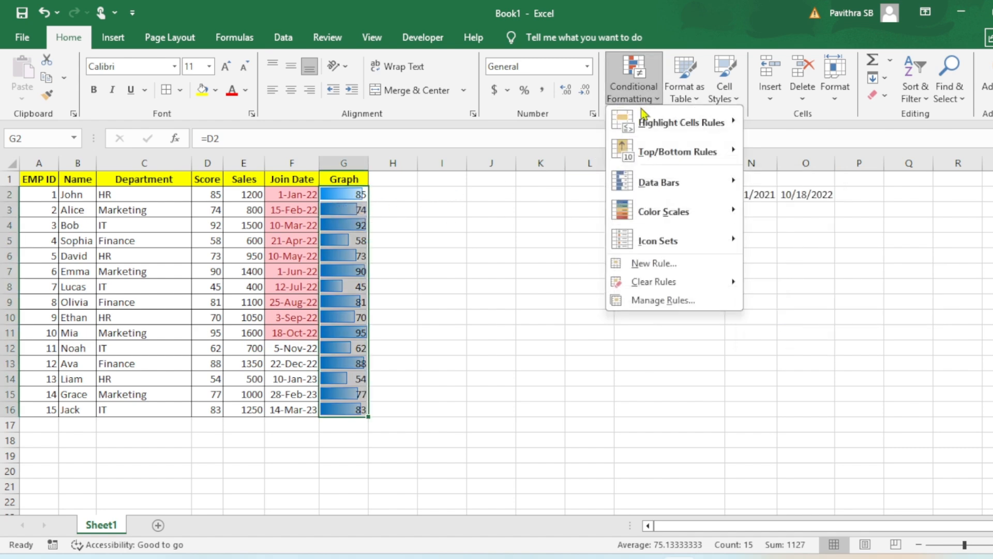
{"action": "left_click", "coordinate": [657, 306]}
{"action": "left_click_drag", "start_coordinate": [452, 189], "coordinate": [620, 201]}
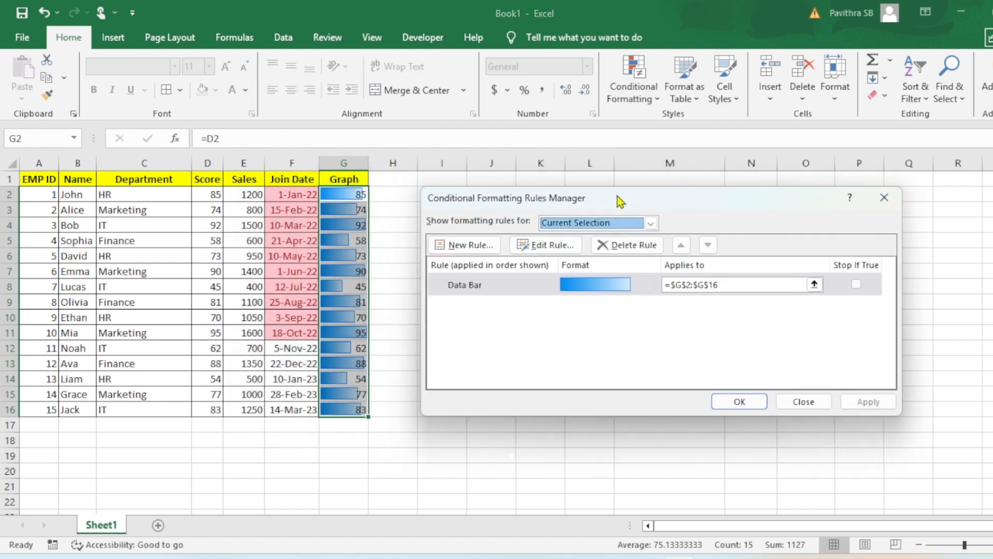
{"action": "left_click", "coordinate": [565, 286]}
{"action": "left_click", "coordinate": [557, 248]}
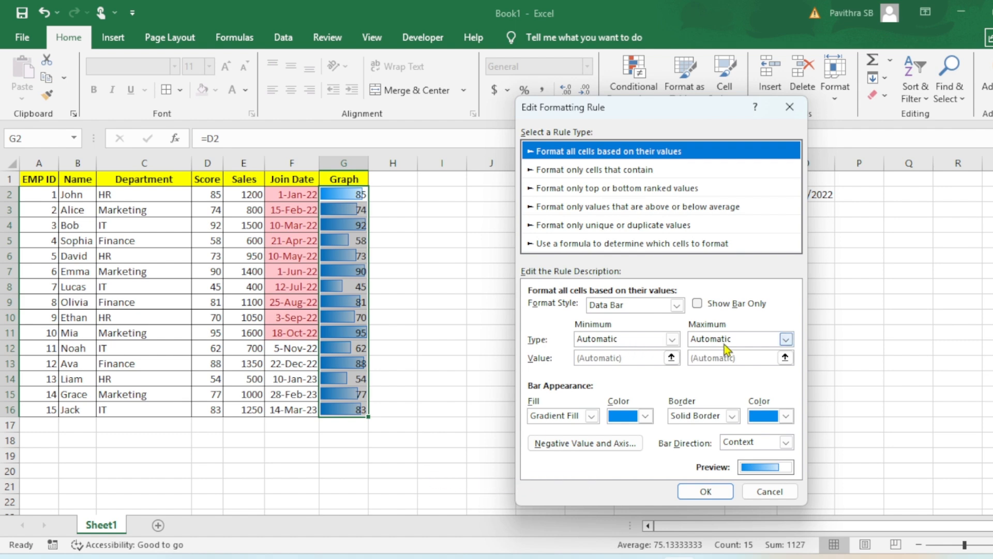
{"action": "left_click", "coordinate": [671, 342]}
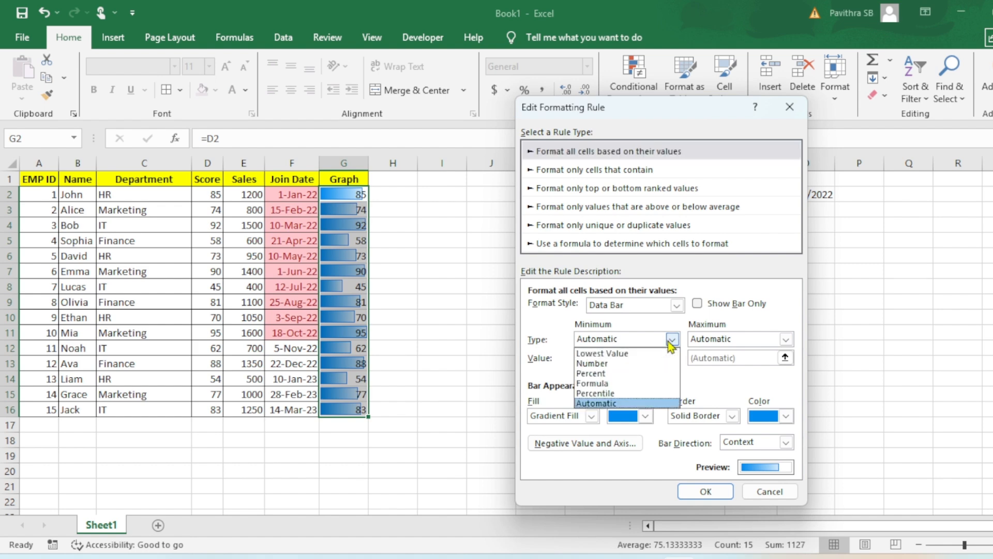
{"action": "left_click", "coordinate": [610, 365]}
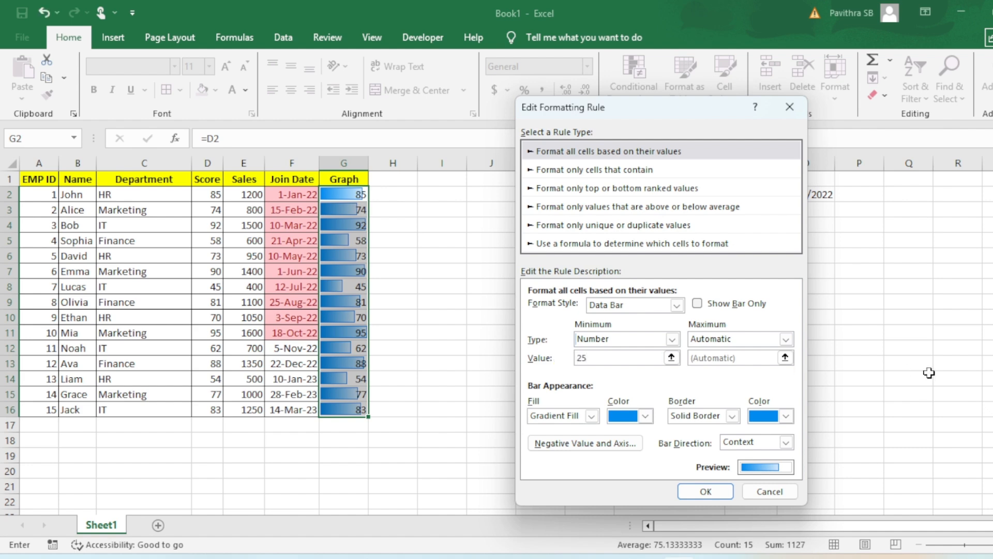
{"action": "left_click", "coordinate": [785, 339]}
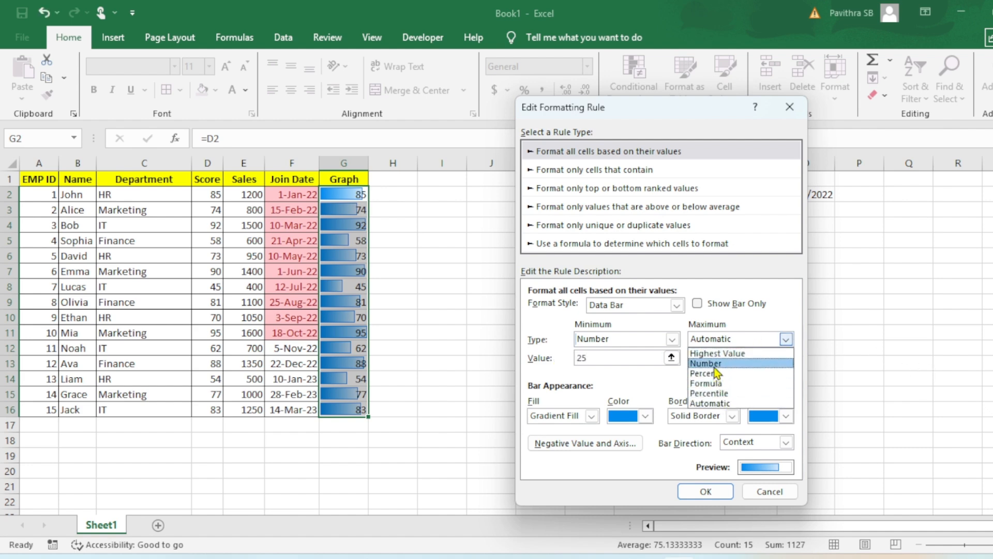
{"action": "left_click", "coordinate": [714, 365]}
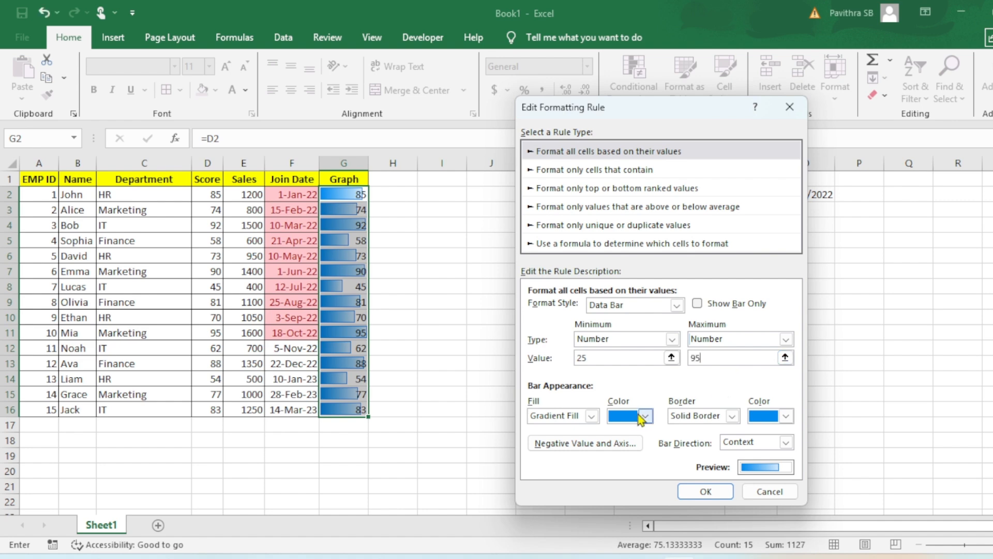
{"action": "left_click", "coordinate": [786, 417]}
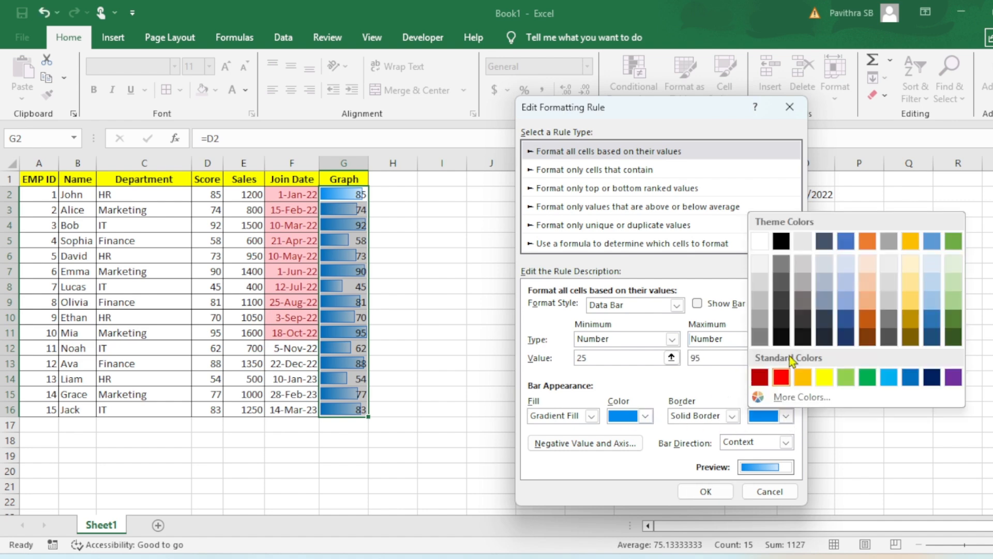
{"action": "left_click", "coordinate": [785, 377]}
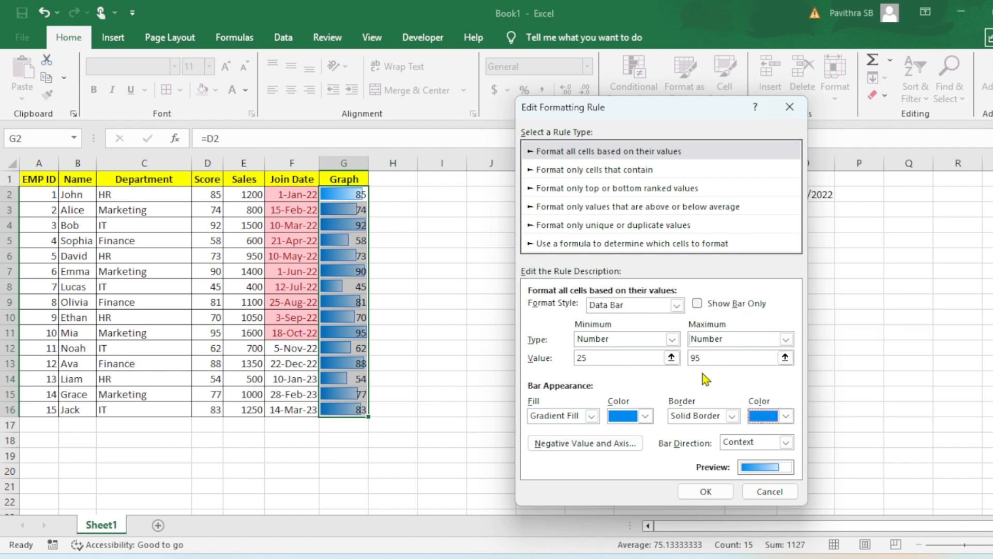
{"action": "left_click", "coordinate": [646, 416]}
{"action": "left_click", "coordinate": [577, 399]}
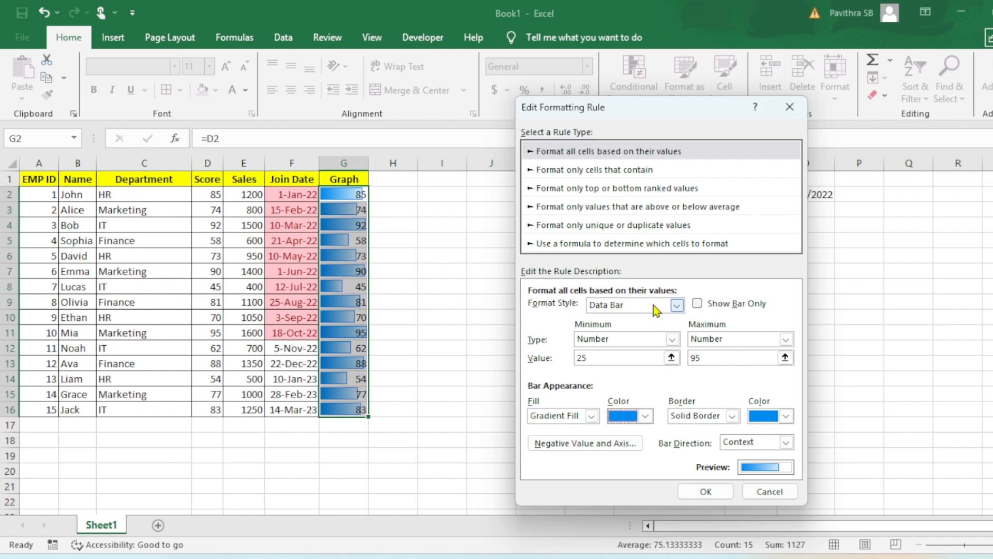
Step: Set the data bar rule to Show Bar Only and apply it to the Graph column
{"action": "left_click", "coordinate": [698, 304]}
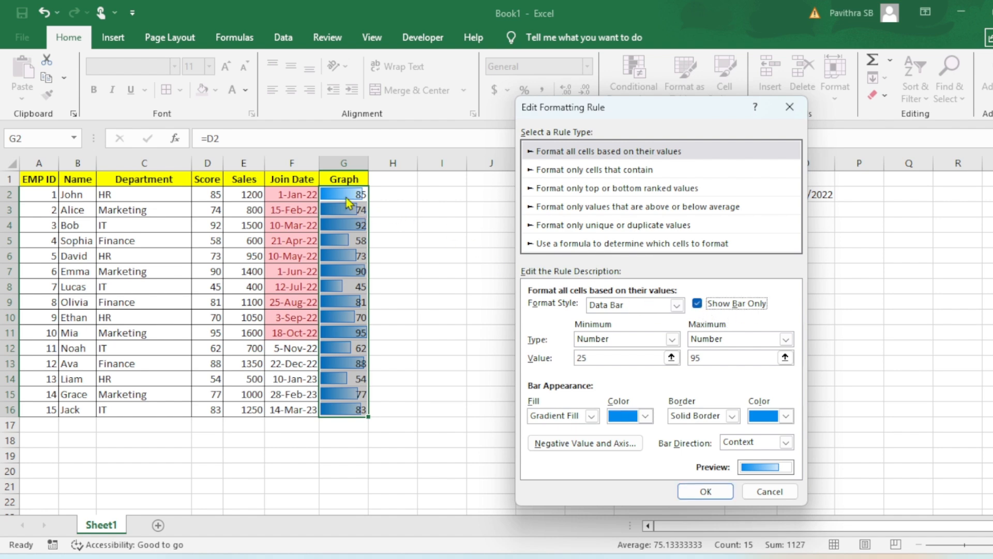
{"action": "left_click", "coordinate": [702, 491]}
{"action": "left_click", "coordinate": [869, 402]}
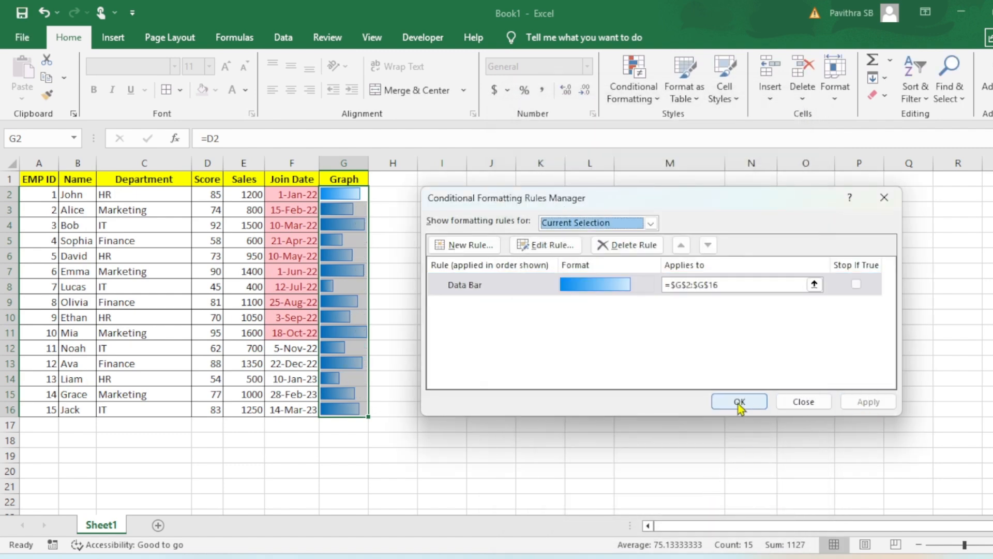
{"action": "left_click", "coordinate": [739, 404]}
Step: Test the data bars by changing the Score in D6 to 30
{"action": "left_click", "coordinate": [208, 257]}
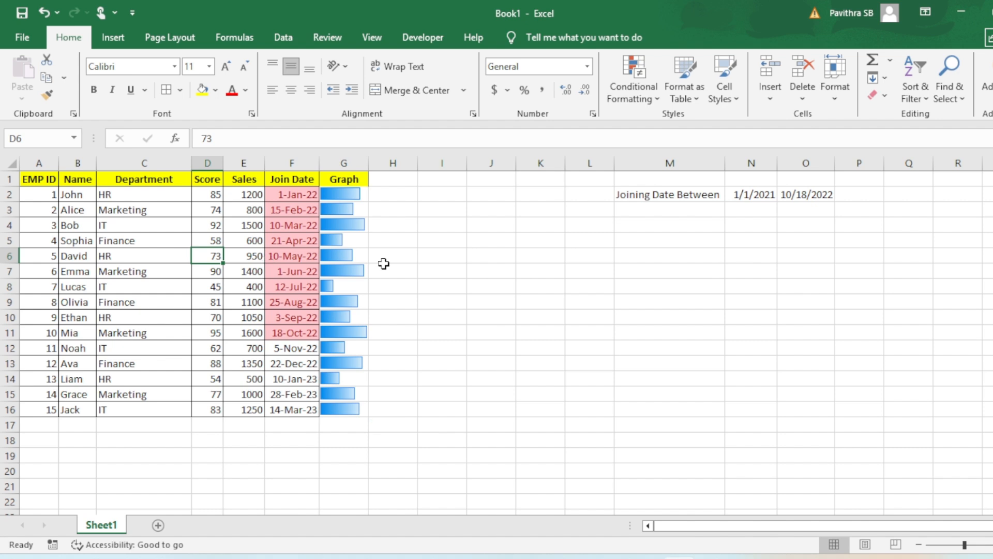
{"action": "type", "text": "30"}
{"action": "key", "text": "Return"}
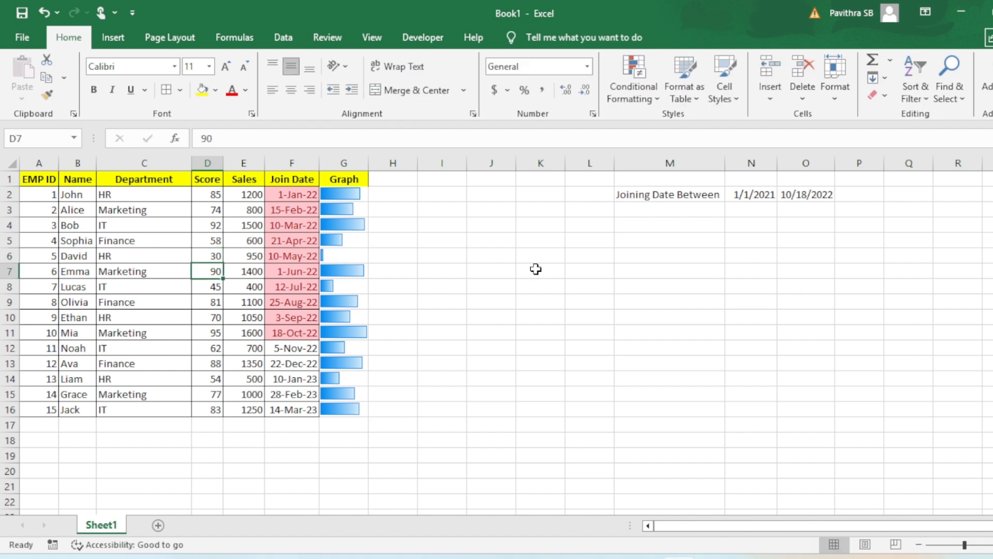
Step: Test the data bars by setting the Score in D6 to 25 and to 99
{"action": "key", "text": "Up"}
{"action": "type", "text": "25"}
{"action": "key", "text": "Return"}
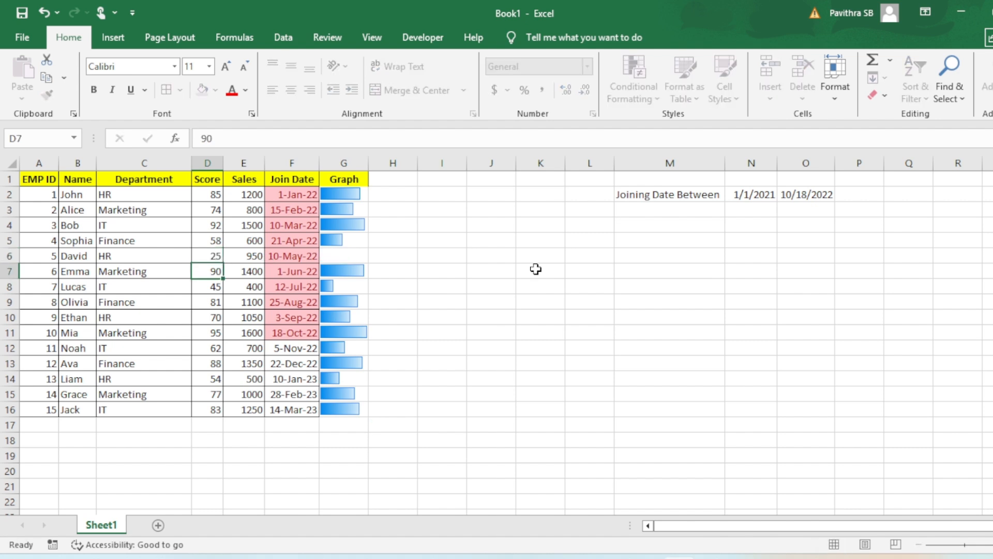
{"action": "key", "text": "Up"}
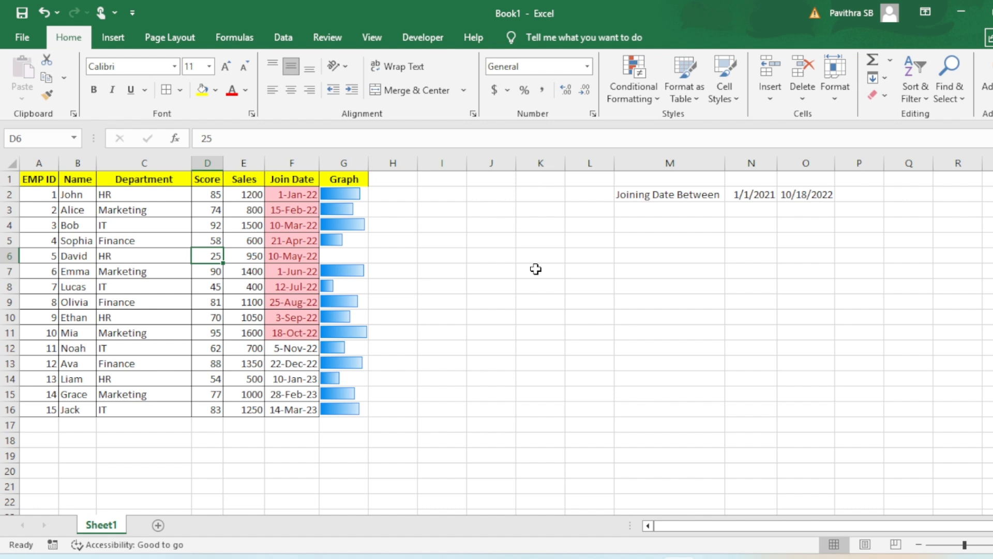
{"action": "type", "text": "99"}
{"action": "key", "text": "Return"}
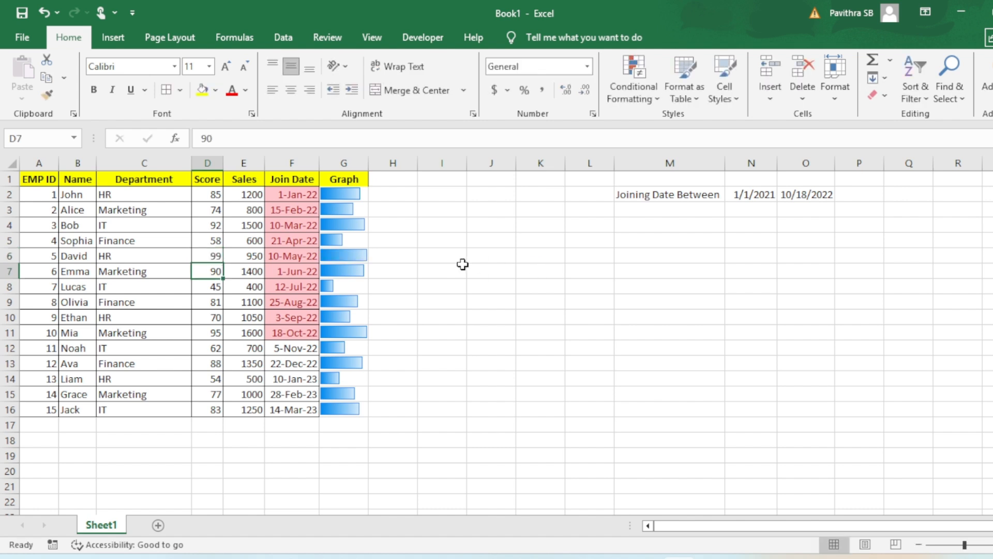
{"action": "left_click", "coordinate": [354, 250]}
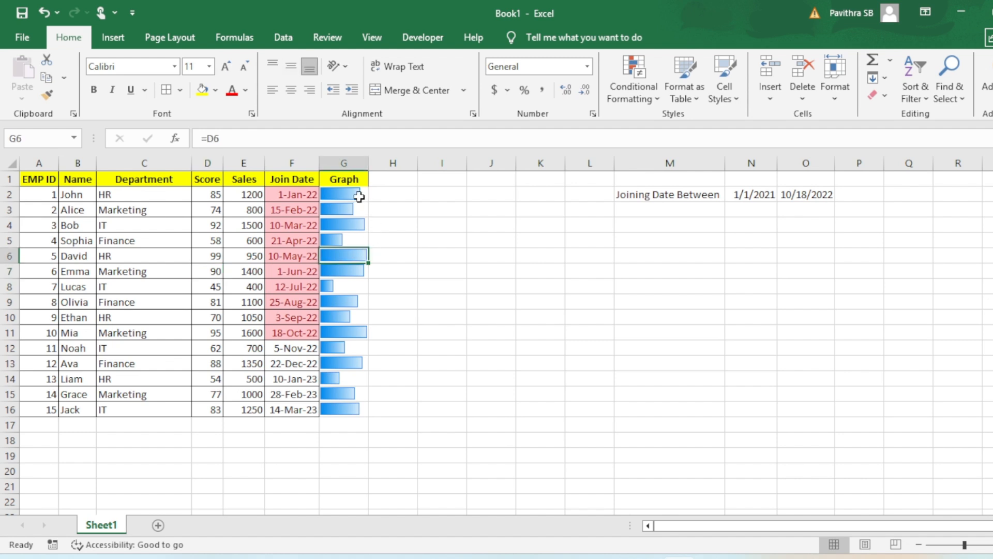
{"action": "left_click_drag", "start_coordinate": [360, 196], "coordinate": [344, 411]}
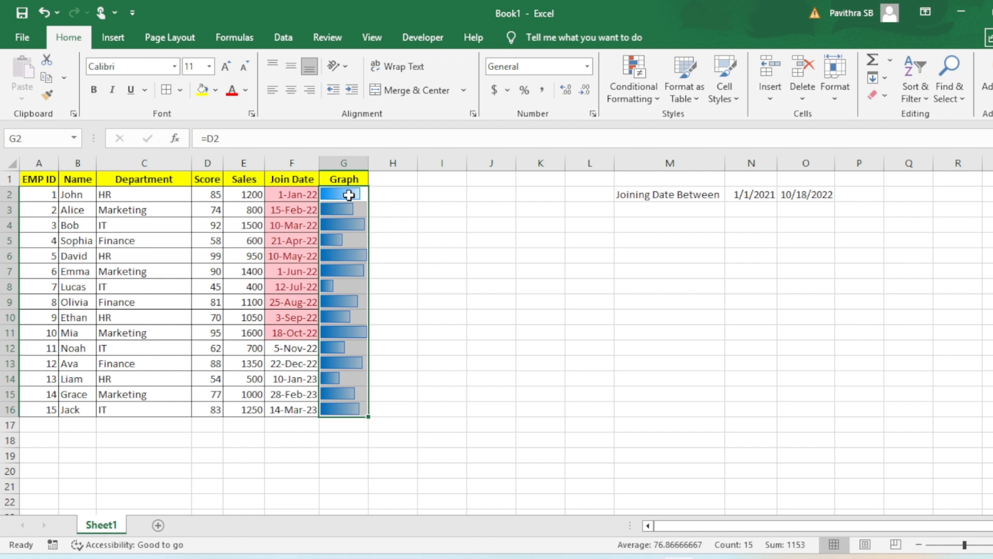
{"action": "left_click_drag", "start_coordinate": [39, 179], "coordinate": [343, 409]}
{"action": "left_click", "coordinate": [632, 93]}
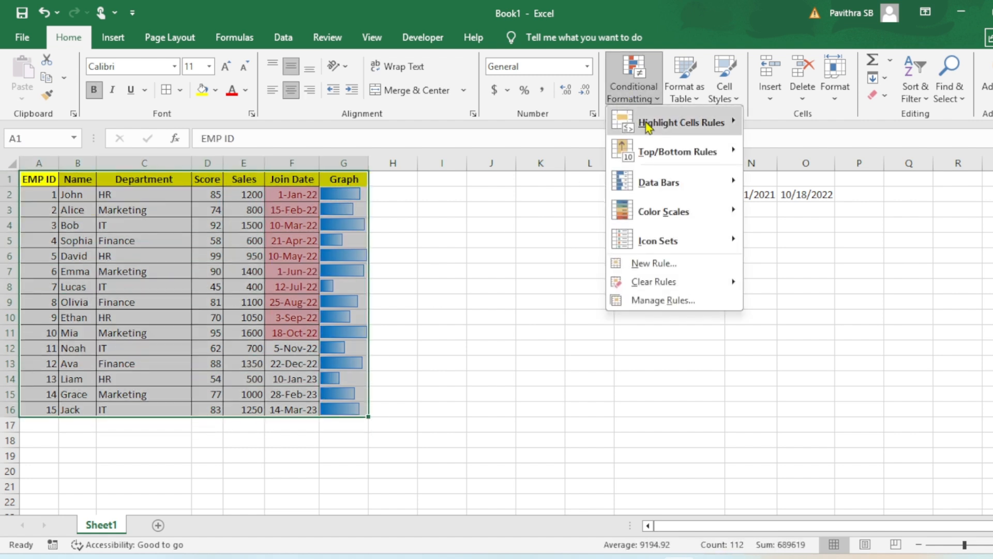
{"action": "mouse_move", "coordinate": [705, 136]}
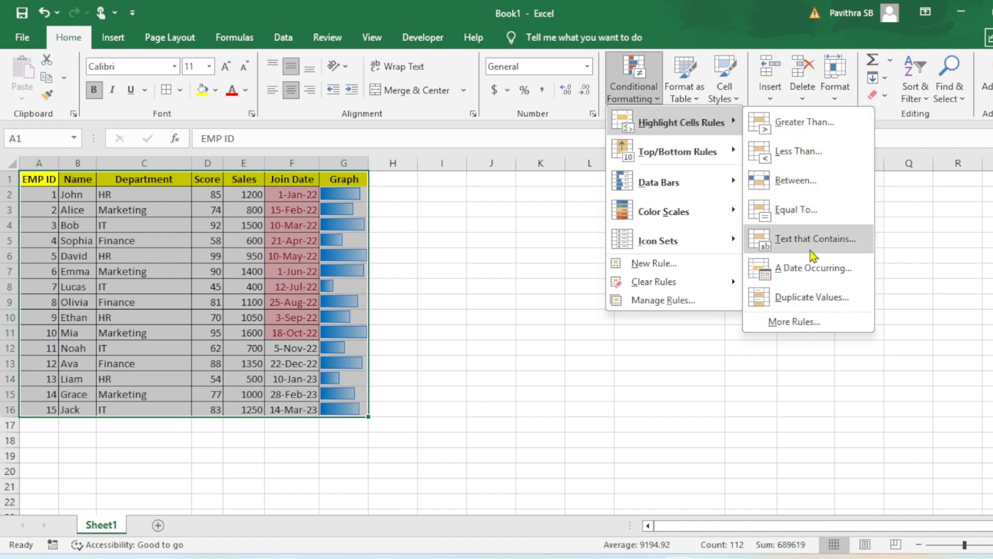
{"action": "left_click", "coordinate": [581, 231]}
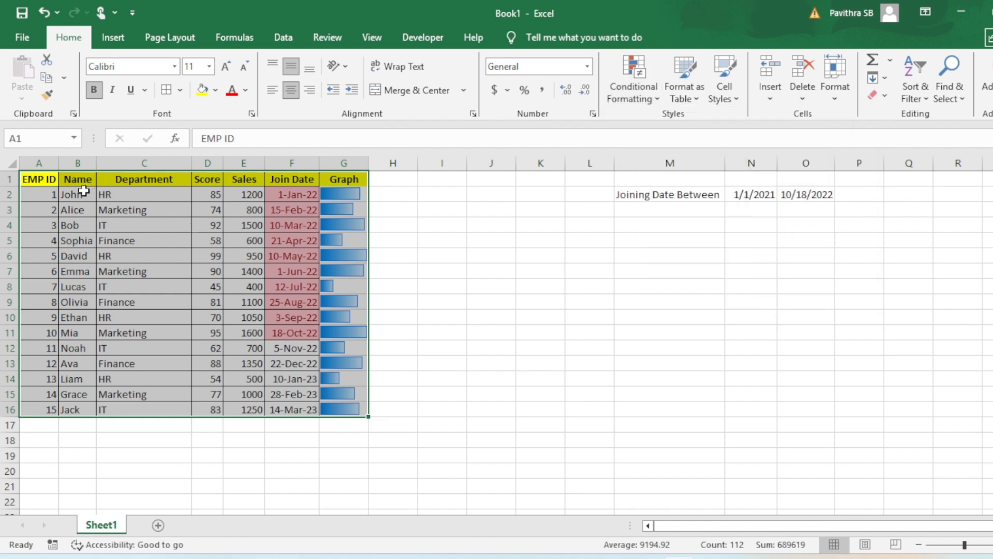
{"action": "left_click", "coordinate": [113, 198]}
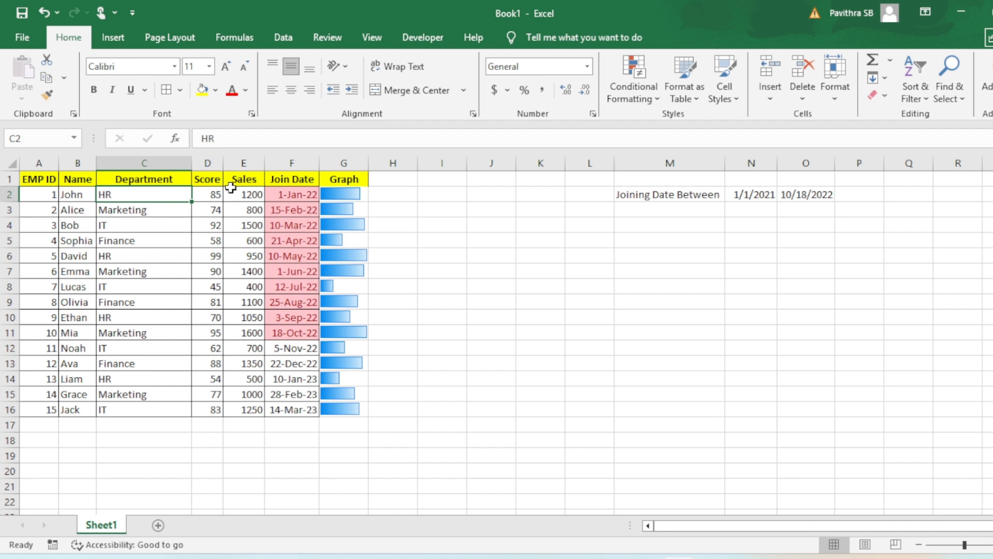
Step: Delete all conditional formatting rules from the table A1:G16 in the Rules Manager and apply the change
{"action": "left_click_drag", "start_coordinate": [39, 179], "coordinate": [342, 406]}
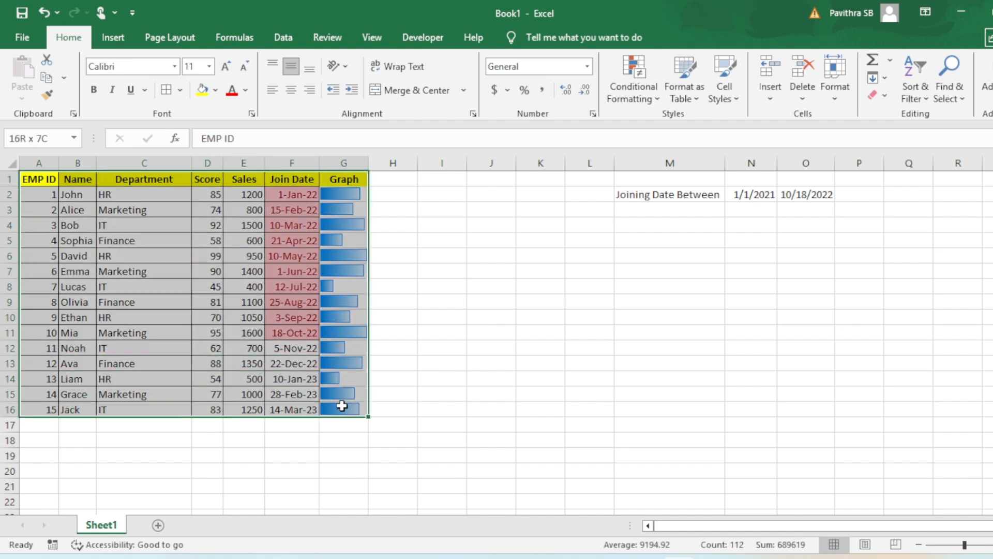
{"action": "left_click", "coordinate": [634, 93]}
{"action": "left_click", "coordinate": [657, 299]}
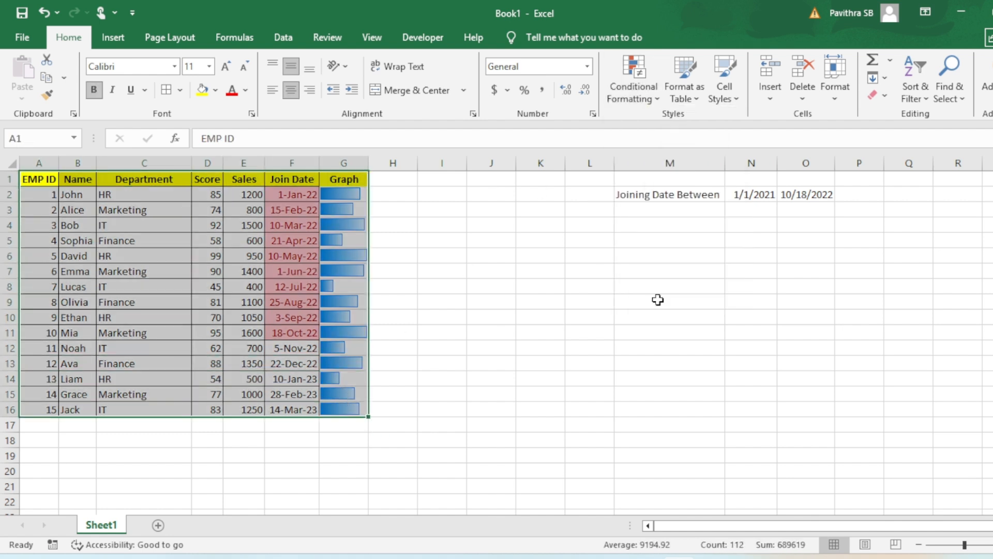
{"action": "left_click", "coordinate": [646, 245]}
{"action": "left_click", "coordinate": [647, 245]}
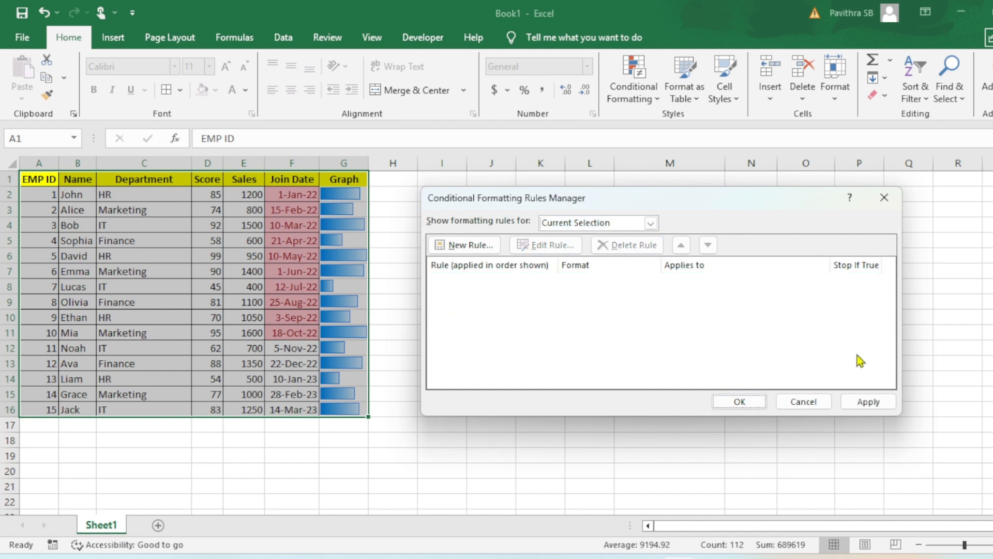
{"action": "left_click", "coordinate": [868, 401]}
{"action": "left_click", "coordinate": [739, 402]}
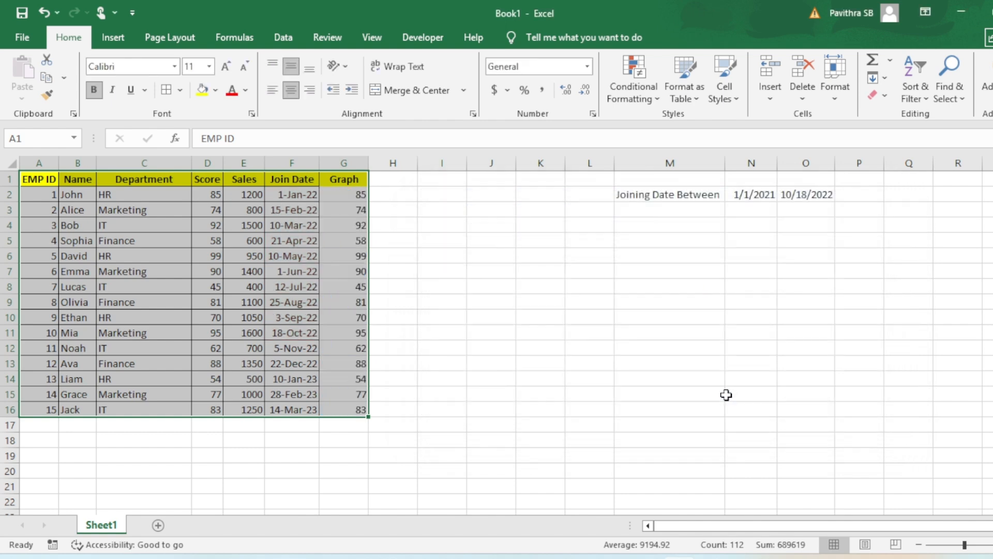
{"action": "left_click", "coordinate": [158, 264]}
{"action": "left_click", "coordinate": [128, 200]}
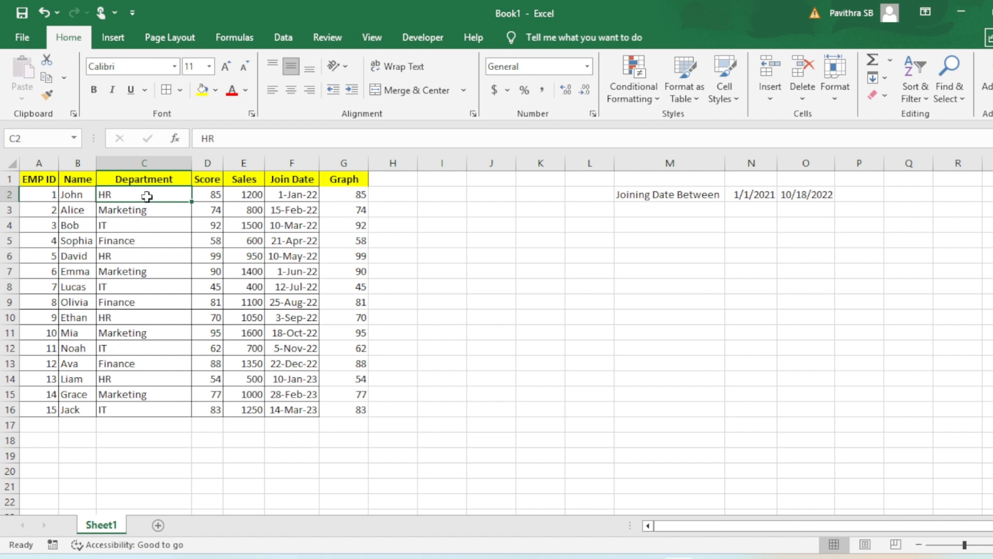
{"action": "left_click_drag", "start_coordinate": [147, 197], "coordinate": [139, 409]}
{"action": "left_click_drag", "start_coordinate": [27, 331], "coordinate": [344, 334]}
Step: Define a new formatting rule for A2:F16 that formats only cells with specific text containing HR
{"action": "left_click_drag", "start_coordinate": [39, 192], "coordinate": [306, 408]}
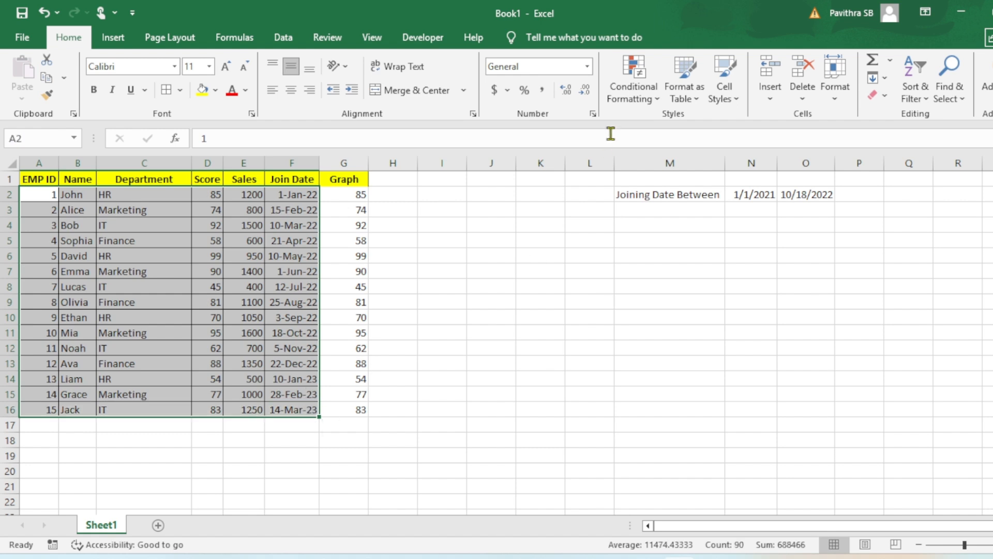
{"action": "left_click", "coordinate": [632, 98]}
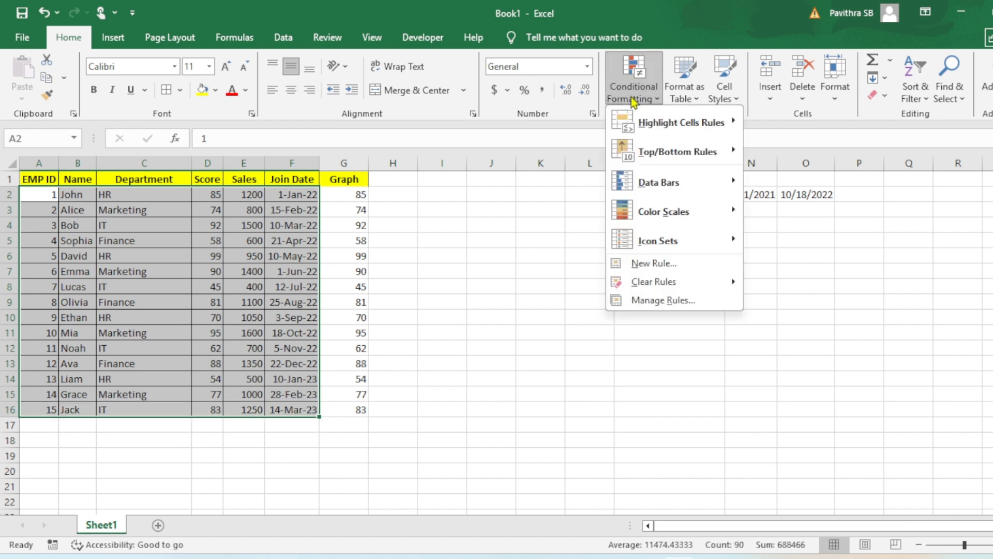
{"action": "left_click", "coordinate": [640, 262]}
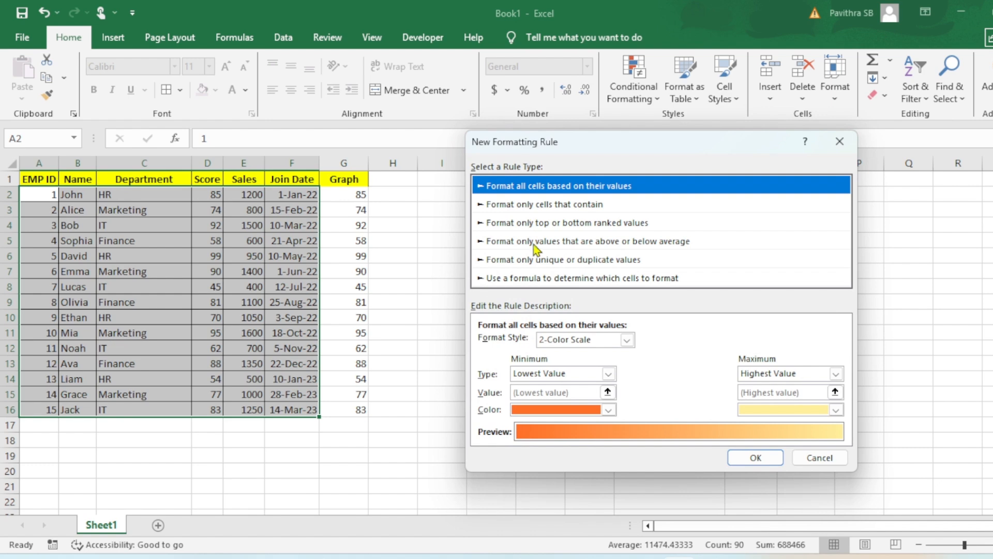
{"action": "left_click", "coordinate": [546, 205]}
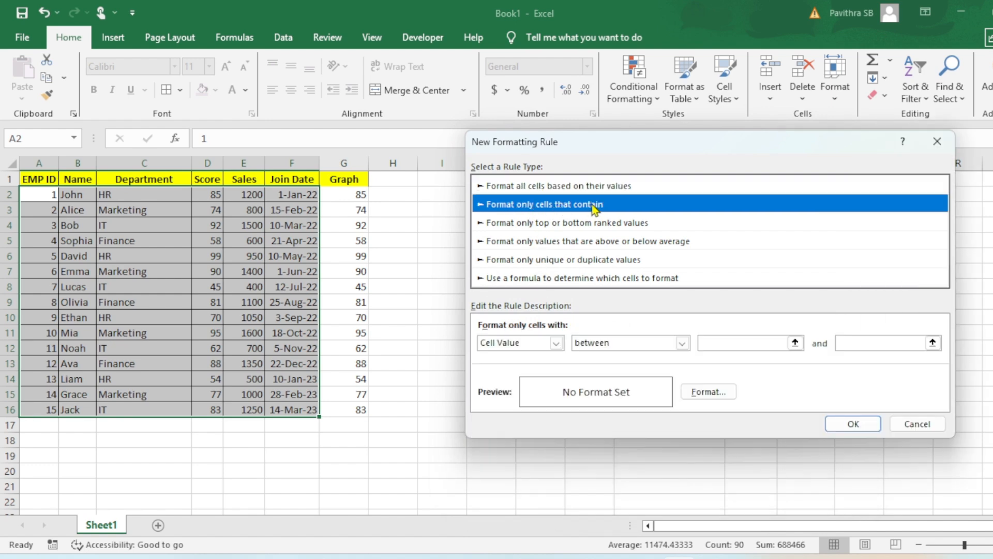
{"action": "left_click", "coordinate": [557, 343]}
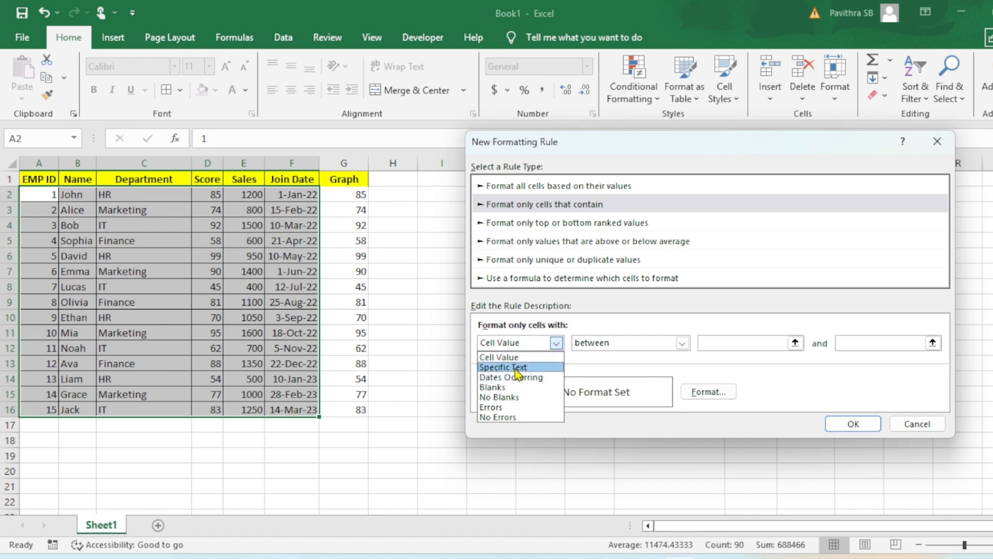
{"action": "left_click", "coordinate": [512, 367]}
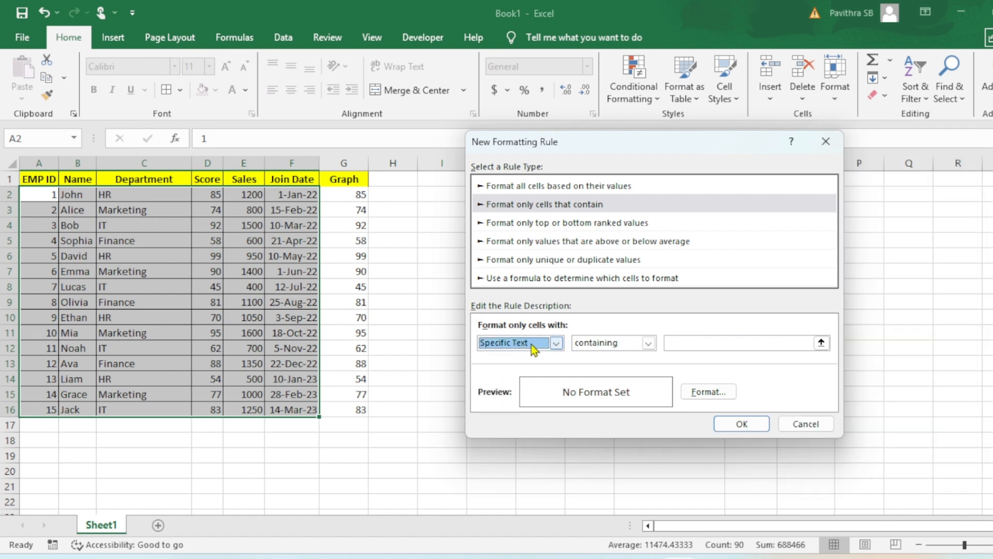
{"action": "left_click", "coordinate": [683, 343]}
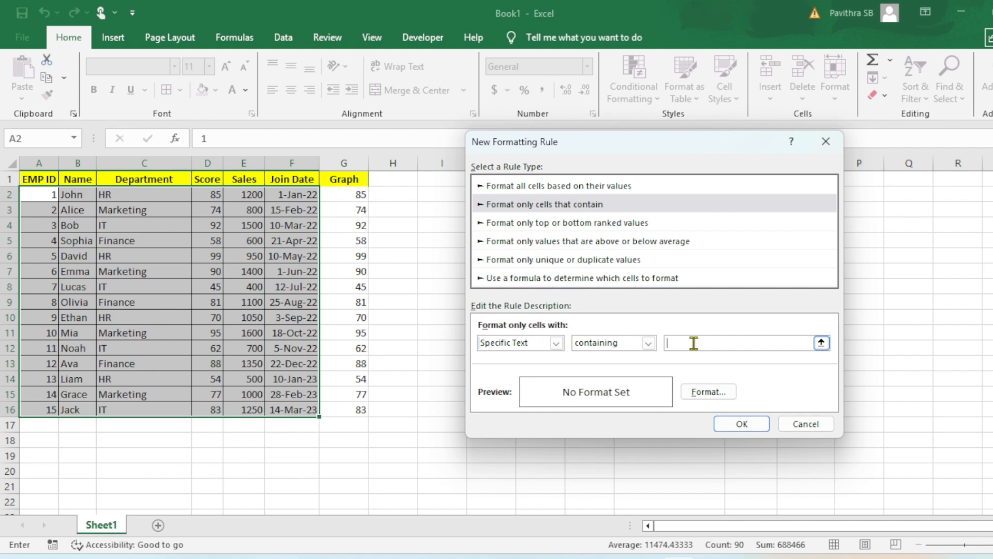
Step: Give the HR text rule an orange fill and apply it to the table data
{"action": "left_click", "coordinate": [709, 392]}
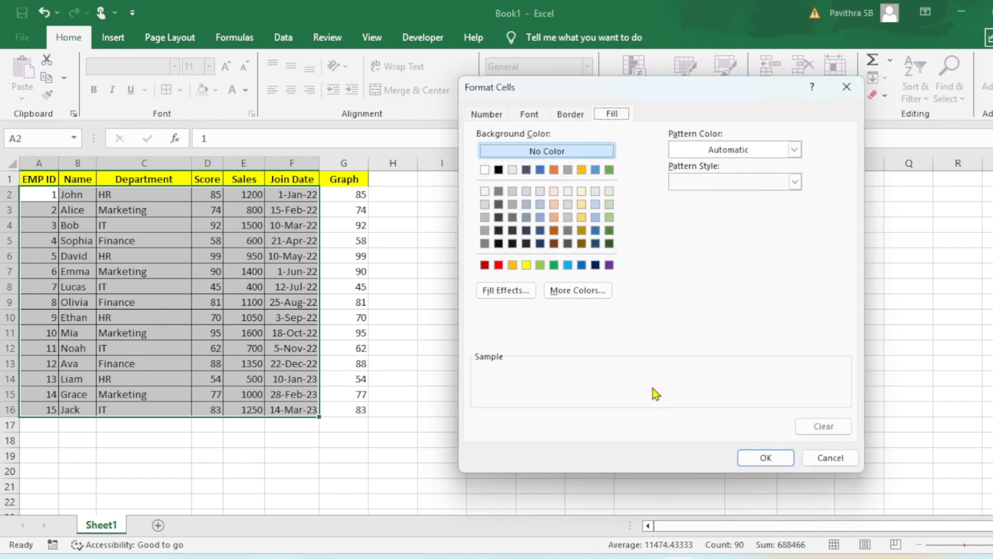
{"action": "left_click", "coordinate": [515, 265]}
{"action": "left_click", "coordinate": [769, 461]}
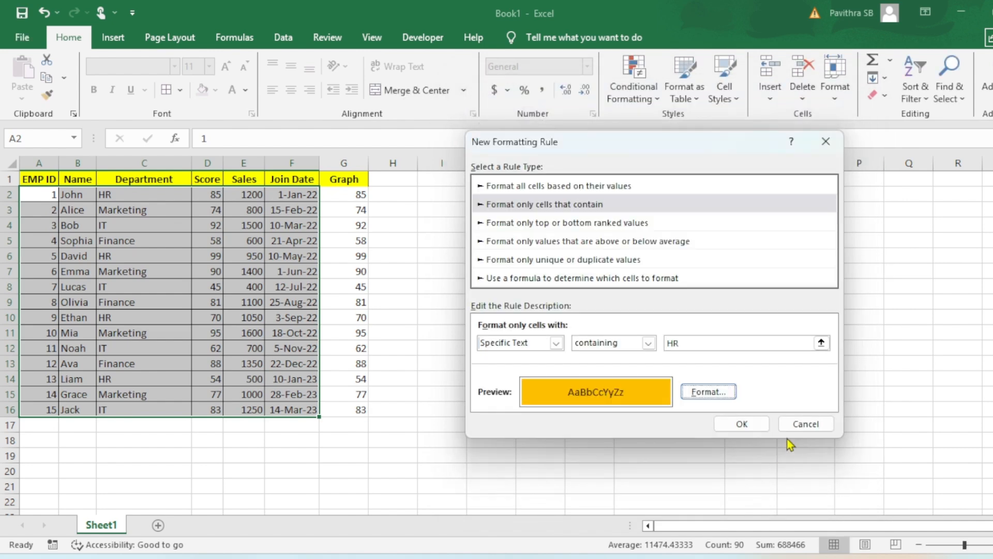
{"action": "left_click", "coordinate": [745, 425]}
{"action": "left_click", "coordinate": [362, 317]}
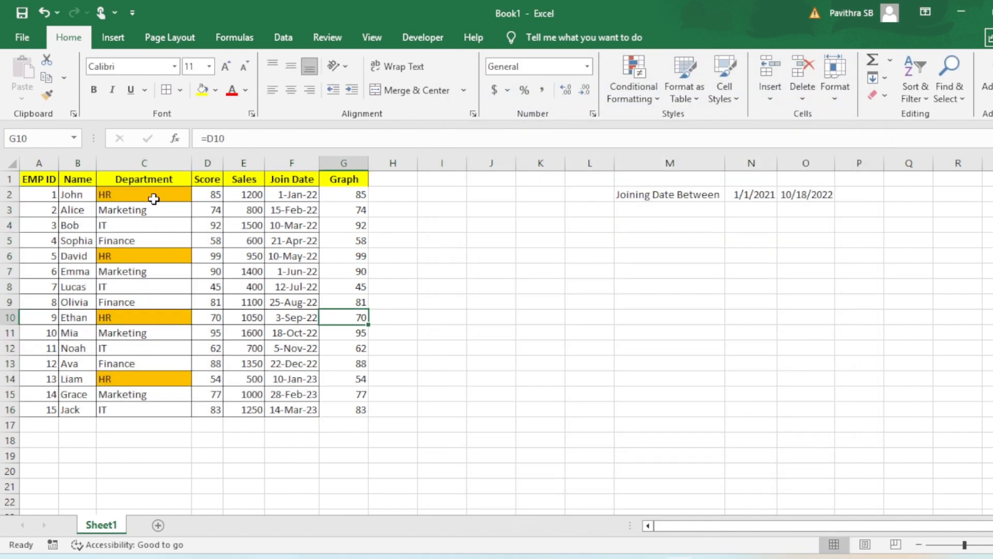
{"action": "left_click_drag", "start_coordinate": [154, 196], "coordinate": [153, 414]}
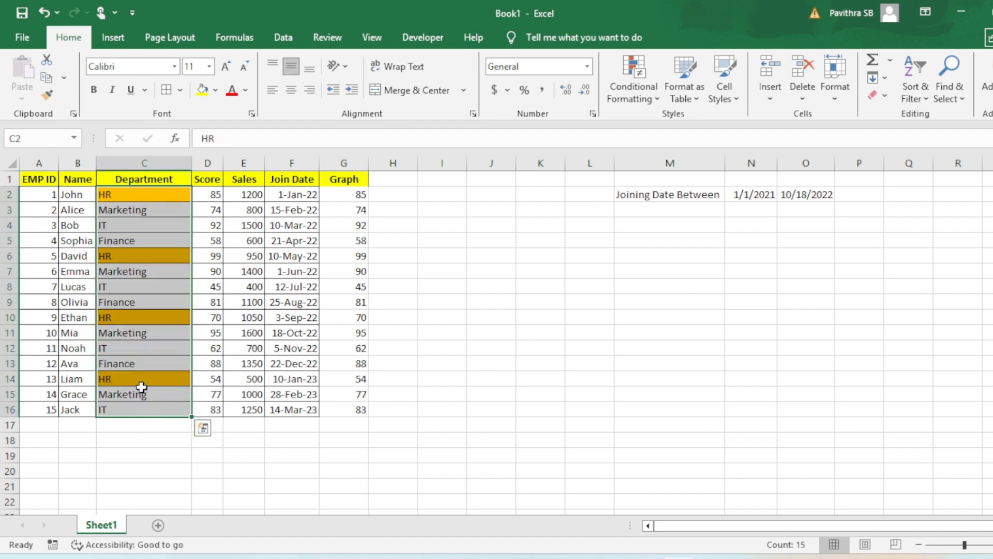
{"action": "left_click_drag", "start_coordinate": [37, 379], "coordinate": [298, 382]}
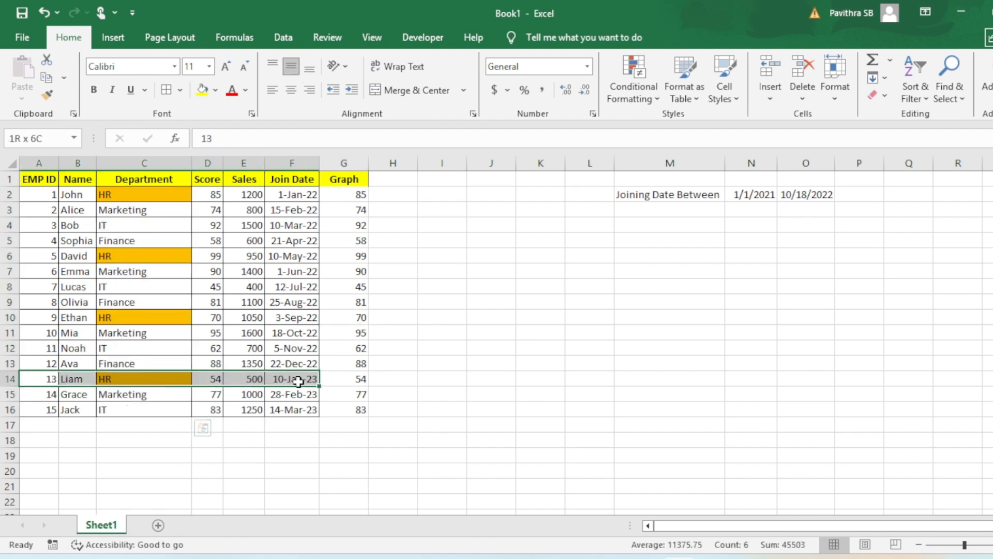
{"action": "left_click", "coordinate": [142, 378]}
Step: Delete the HR text rule from A2:F16 in the Rules Manager and apply the change
{"action": "left_click_drag", "start_coordinate": [52, 192], "coordinate": [290, 410]}
{"action": "left_click", "coordinate": [629, 90]}
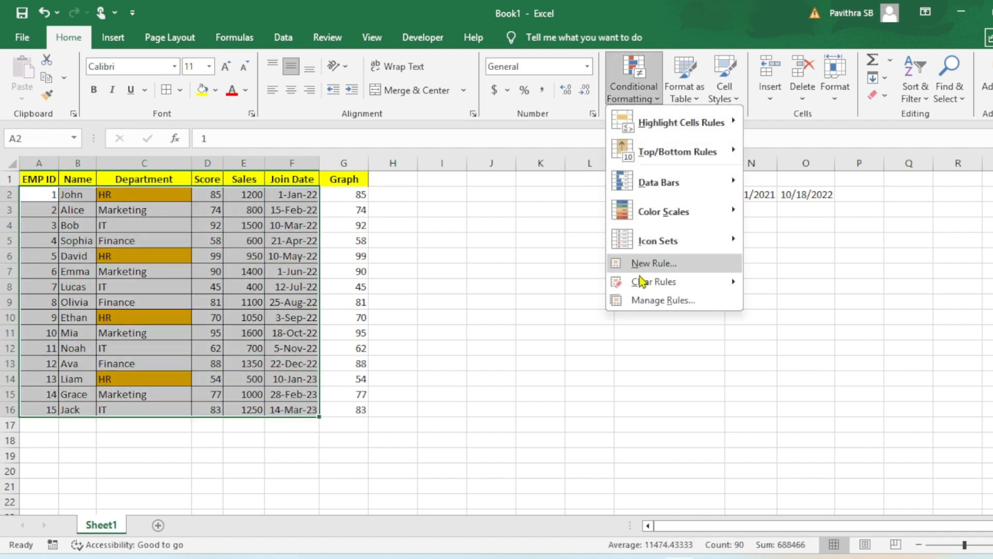
{"action": "left_click", "coordinate": [642, 300]}
{"action": "left_click", "coordinate": [588, 276]}
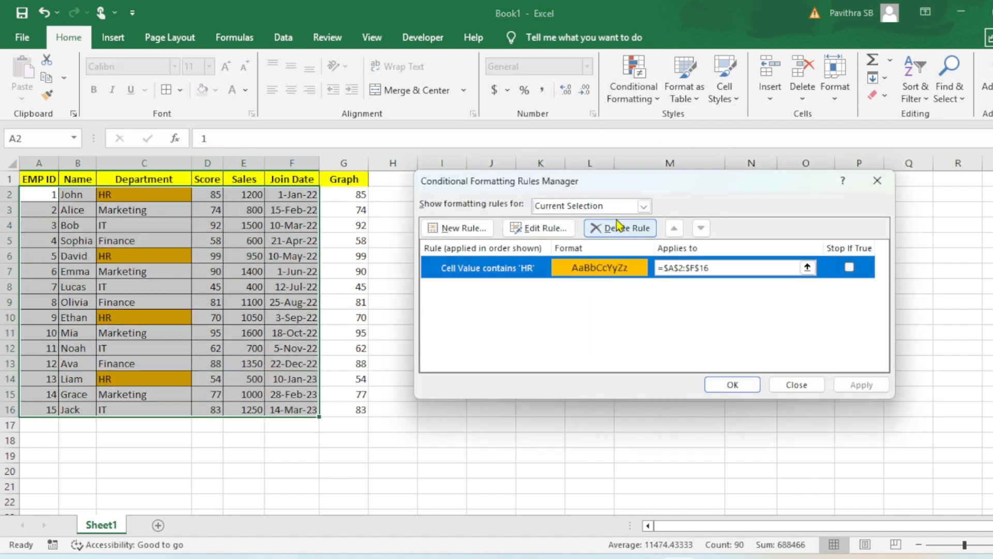
{"action": "left_click", "coordinate": [623, 228]}
{"action": "left_click", "coordinate": [861, 388]}
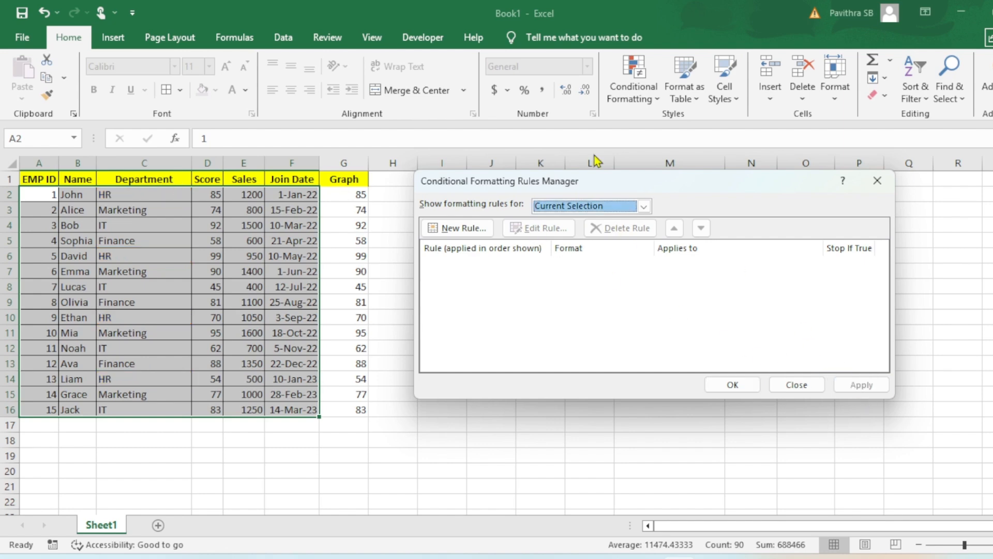
{"action": "left_click", "coordinate": [733, 385]}
Step: Define a formula-based formatting rule for A2:F16 with the formula =$C2="IT"
{"action": "left_click", "coordinate": [629, 92]}
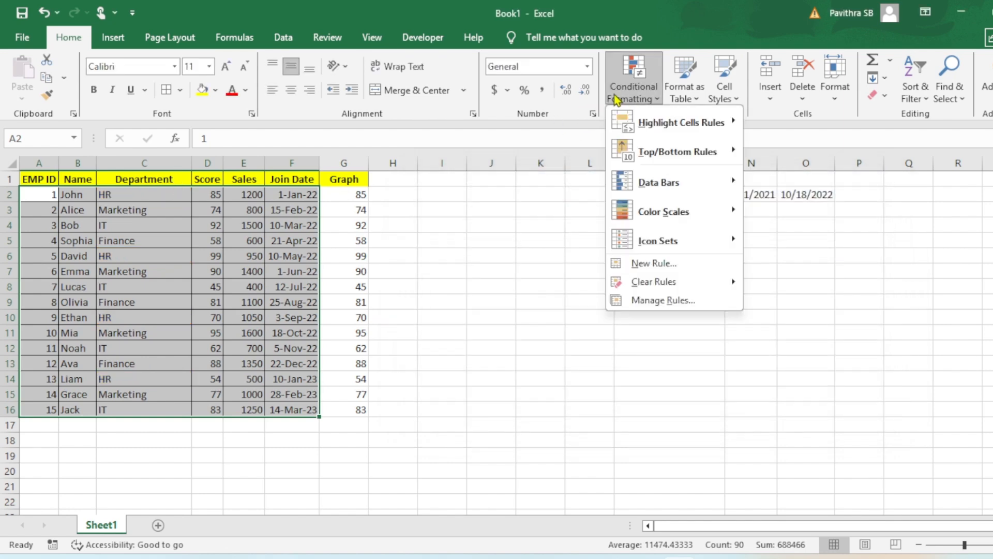
{"action": "left_click", "coordinate": [650, 268]}
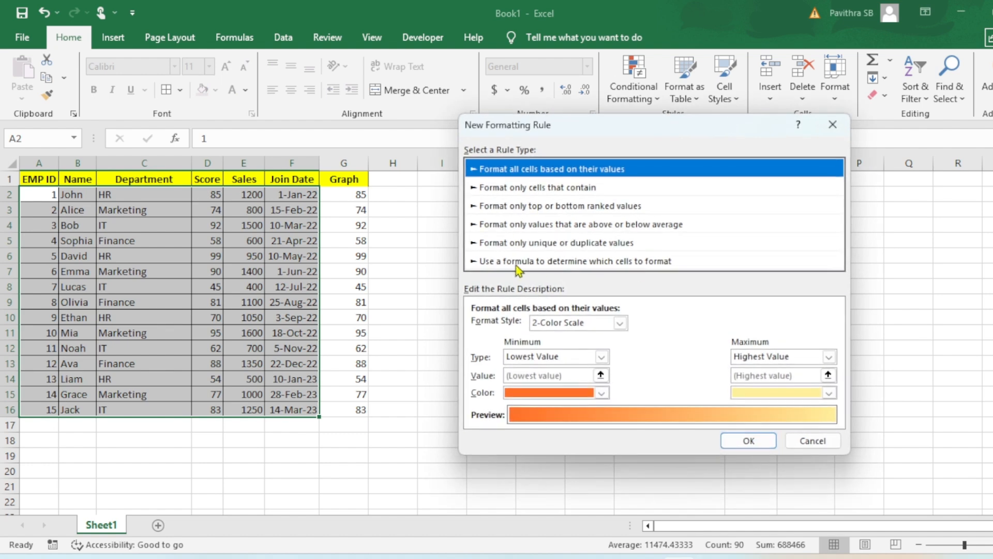
{"action": "left_click", "coordinate": [540, 267]}
{"action": "left_click", "coordinate": [508, 325]}
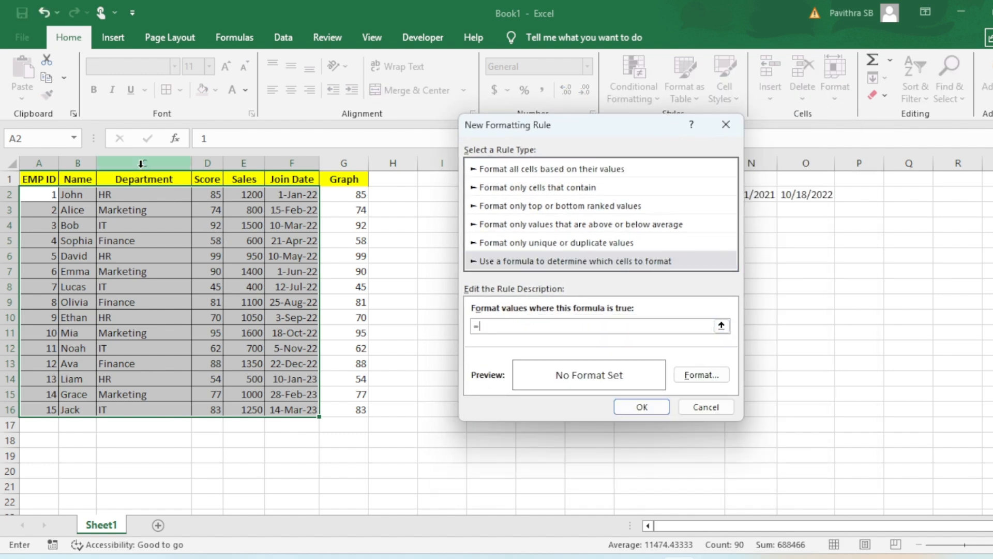
{"action": "left_click", "coordinate": [140, 195]}
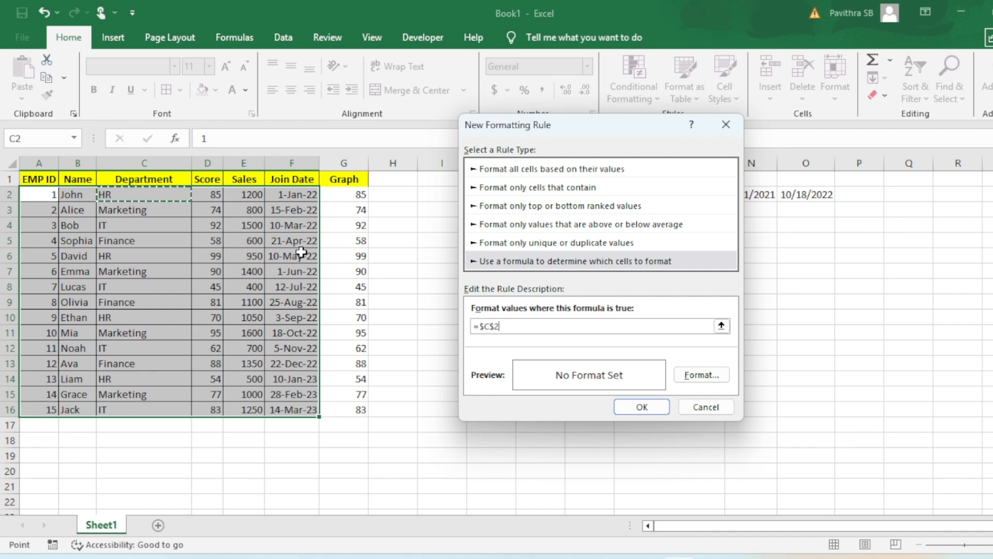
{"action": "left_click", "coordinate": [496, 325]}
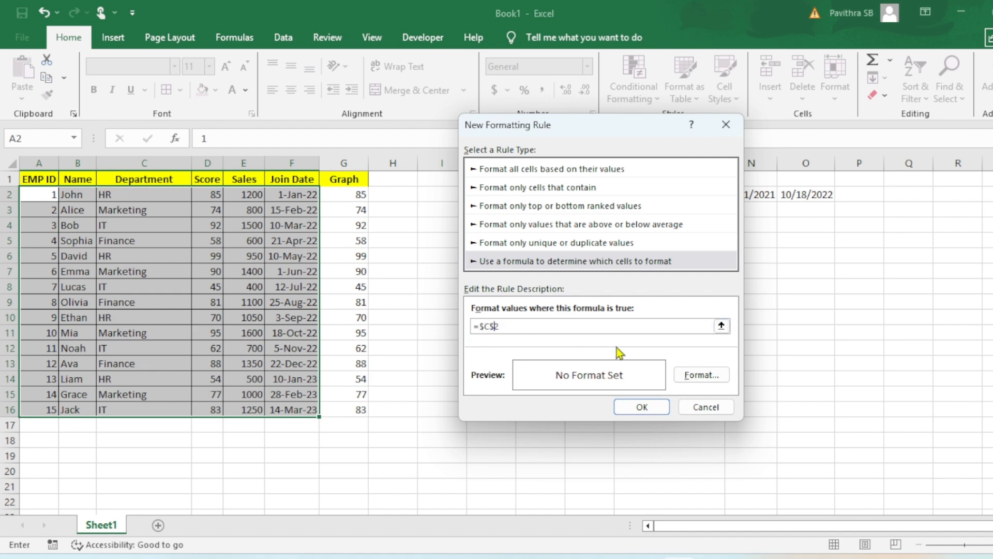
{"action": "key", "text": "BackSpace"}
Step: Give the IT formula rule an orange fill and apply it to the table rows
{"action": "left_click", "coordinate": [702, 375]}
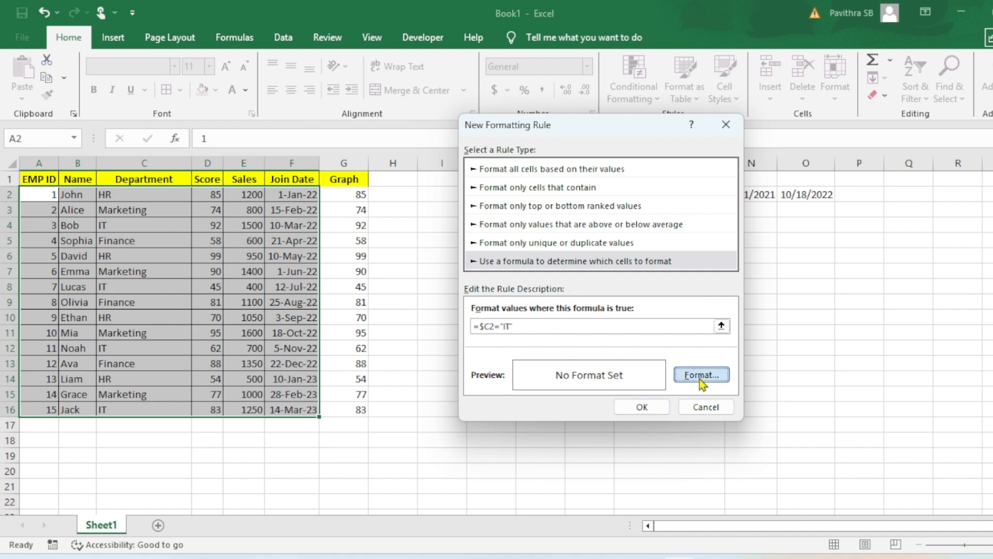
{"action": "left_click", "coordinate": [506, 248]}
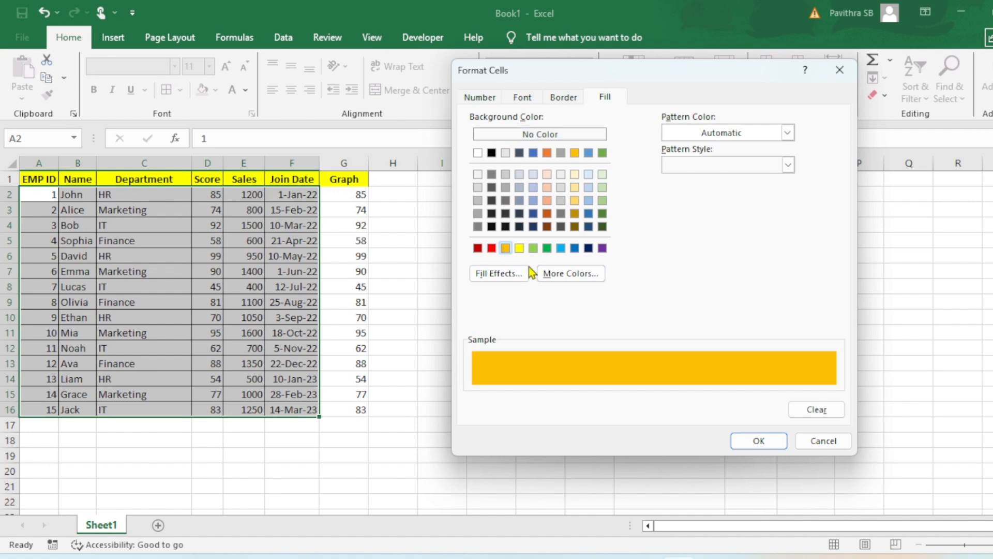
{"action": "left_click", "coordinate": [756, 440]}
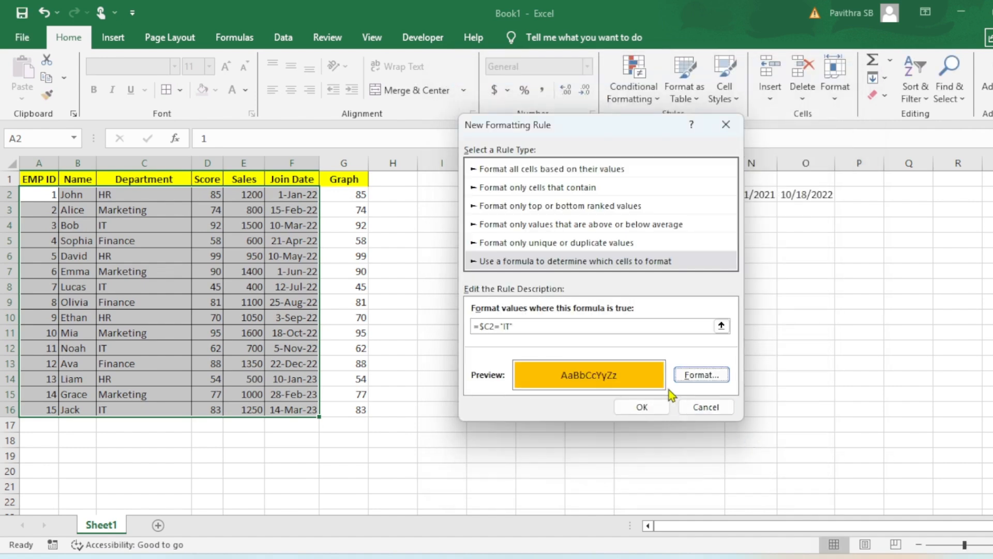
{"action": "left_click", "coordinate": [645, 407]}
{"action": "left_click", "coordinate": [460, 356]}
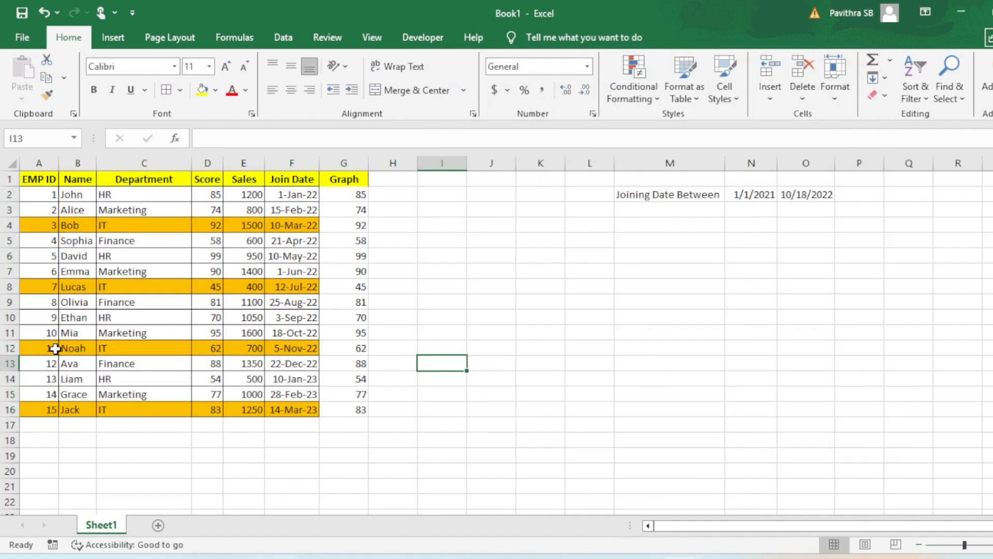
Step: Select the employee data range A2:F16
{"action": "left_click_drag", "start_coordinate": [56, 348], "coordinate": [362, 348]}
{"action": "left_click_drag", "start_coordinate": [96, 293], "coordinate": [266, 285]}
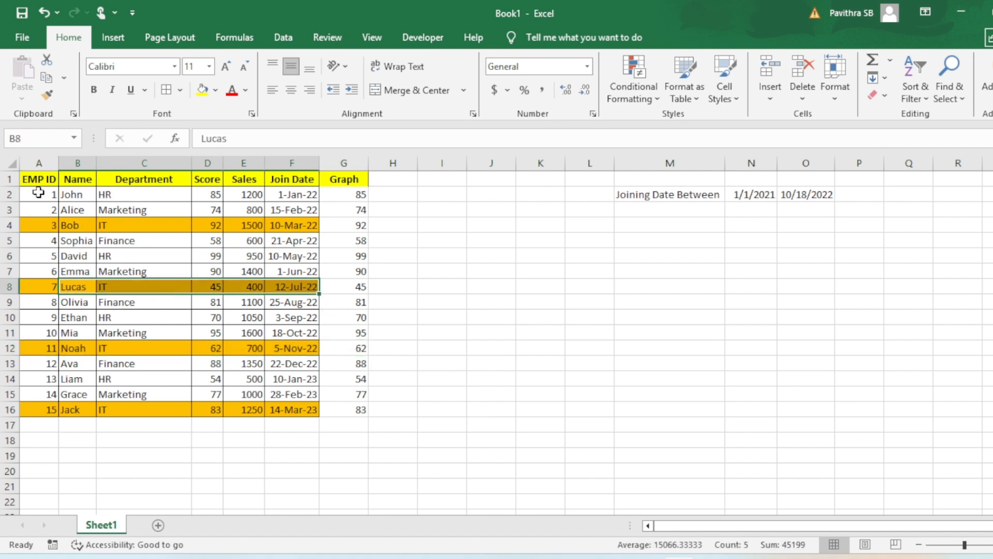
{"action": "left_click_drag", "start_coordinate": [39, 193], "coordinate": [288, 408]}
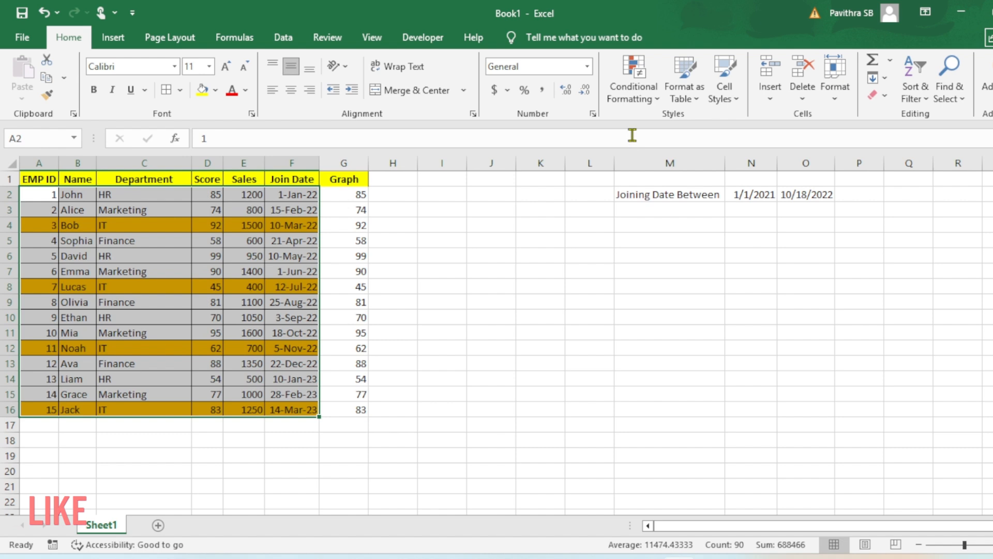